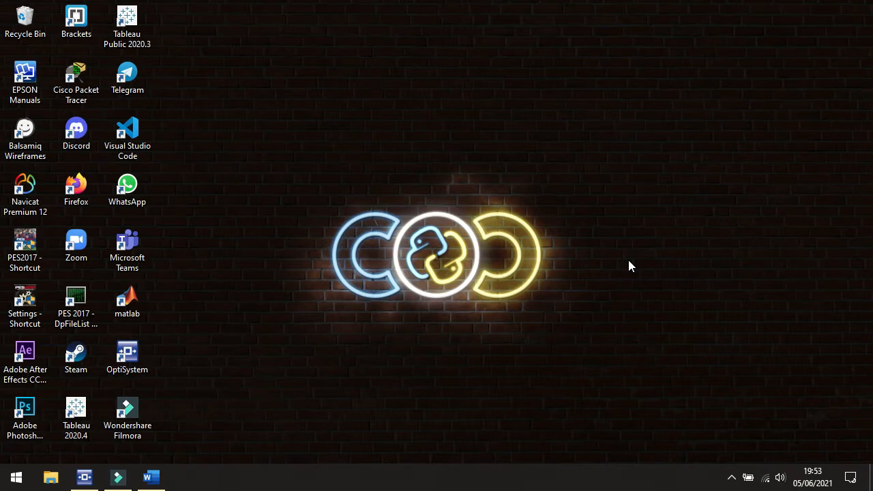
- Switch to the Word document and examine the fibre-optic communication block diagram from Multiplex Digital to Sumber Optik
left_click(151, 477)
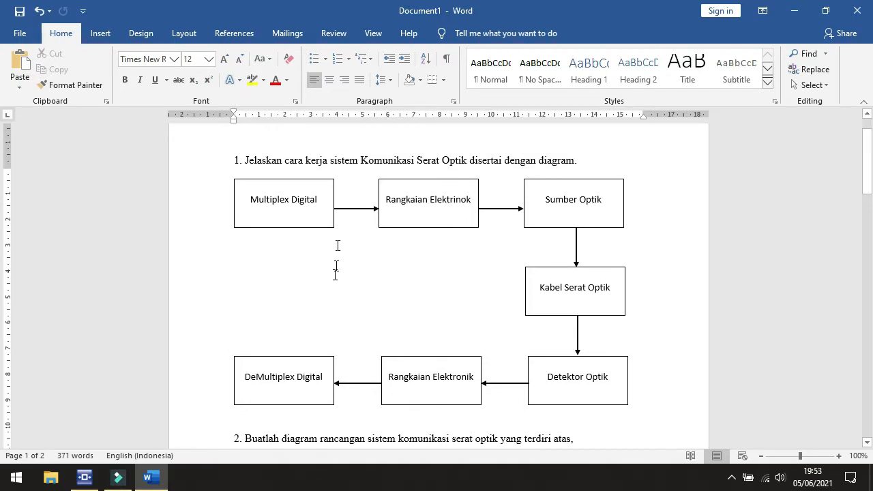
scroll(321, 232, "up", 1)
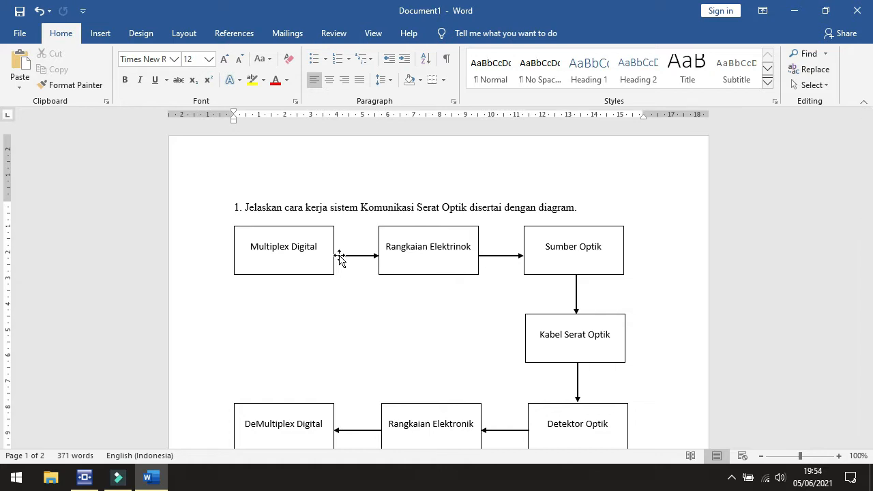
left_click(293, 245)
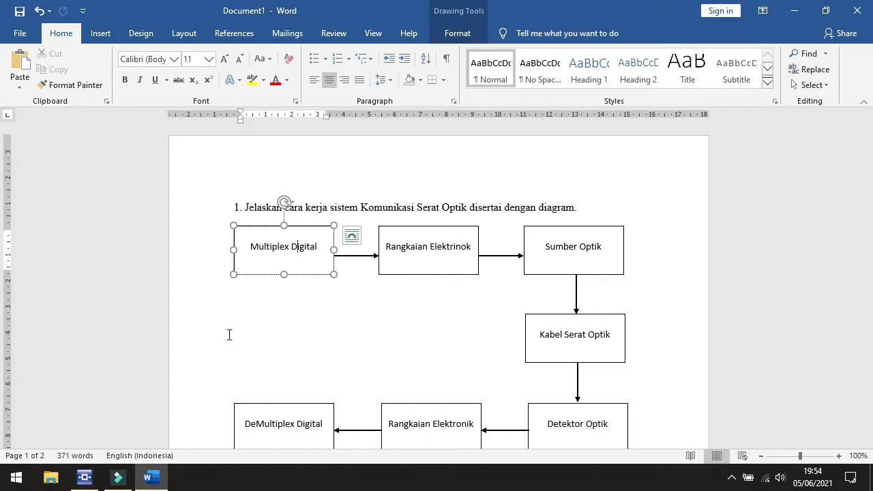
left_click(369, 256)
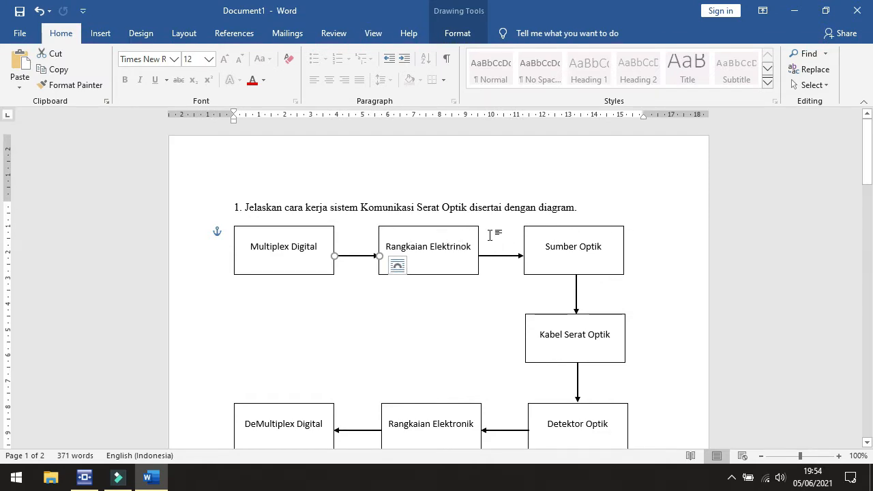
left_click(525, 248)
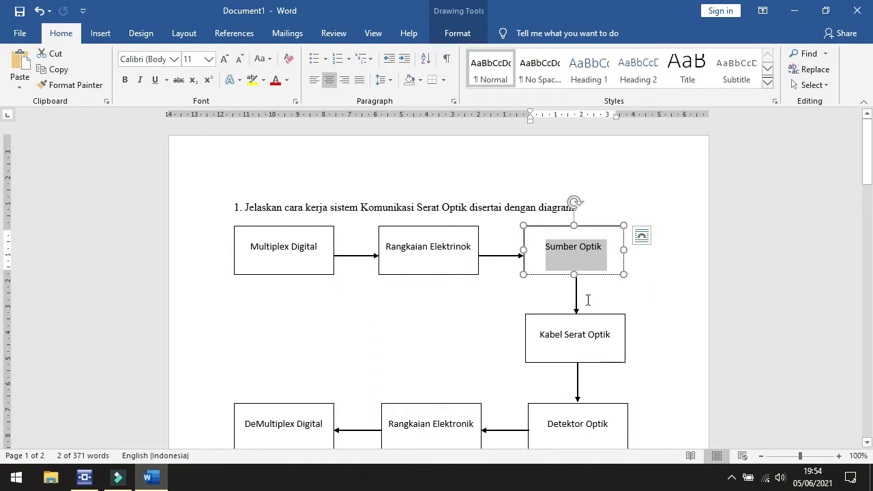
scroll(587, 300, "down", 3)
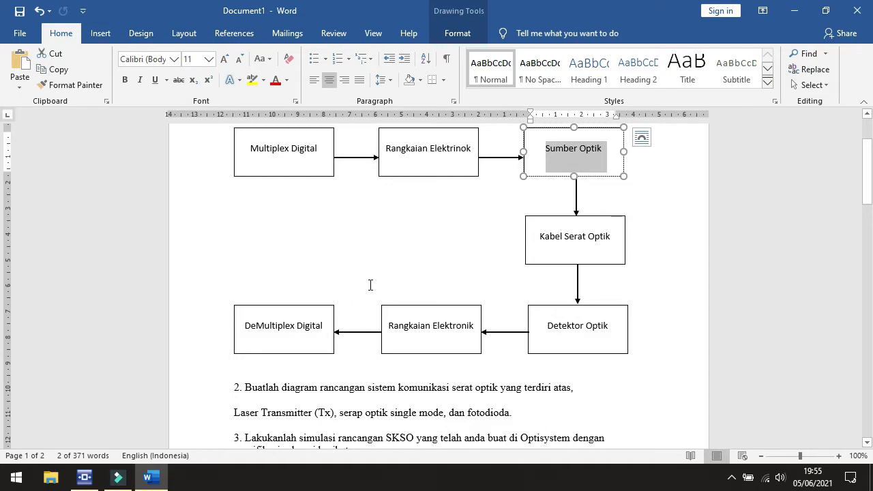
- Read through assignment questions 2 and 3 in the document, and briefly view the matching link layout in OptiSystem
scroll(373, 286, "down", 3)
left_click(322, 324)
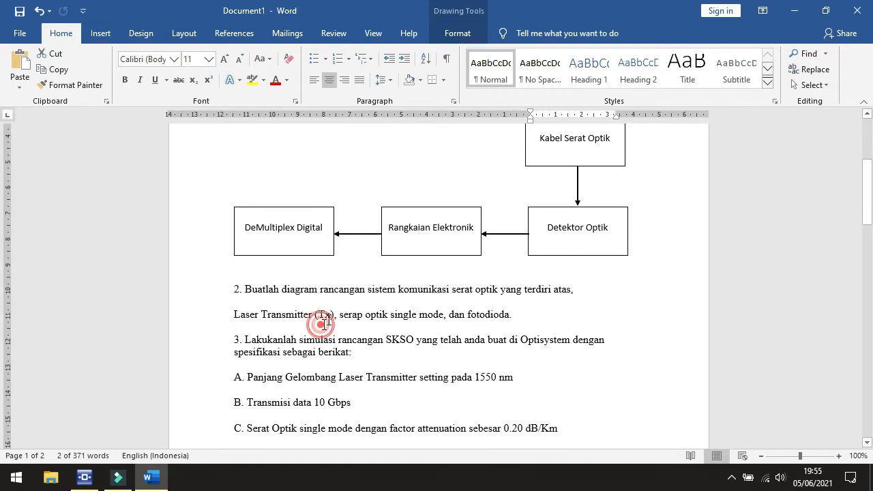
scroll(322, 324, "down", 2)
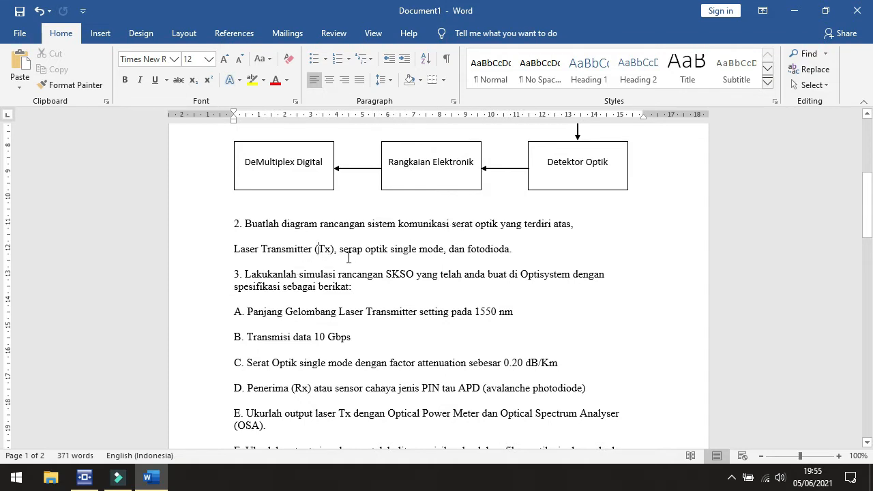
scroll(417, 276, "down", 1)
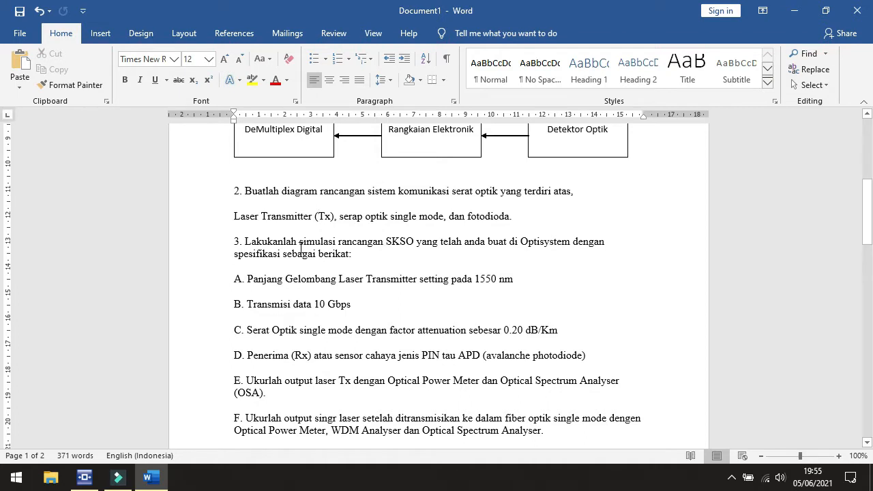
scroll(242, 448, "up", 1)
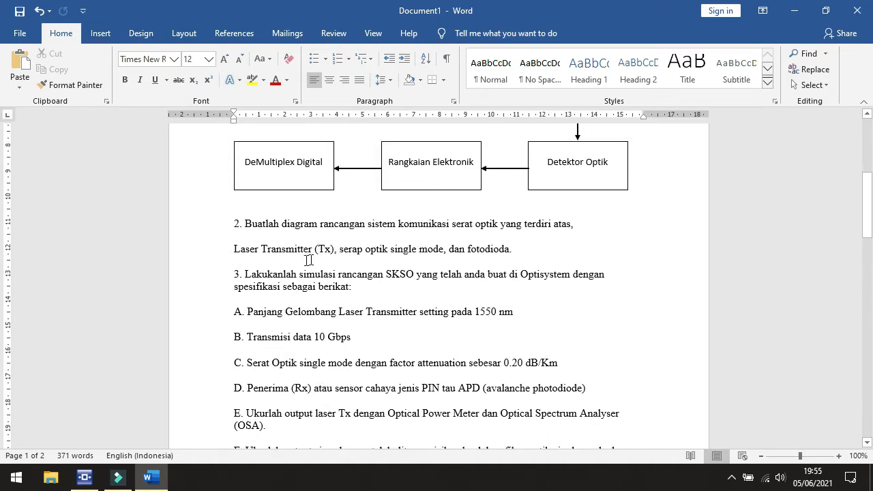
left_click(86, 481)
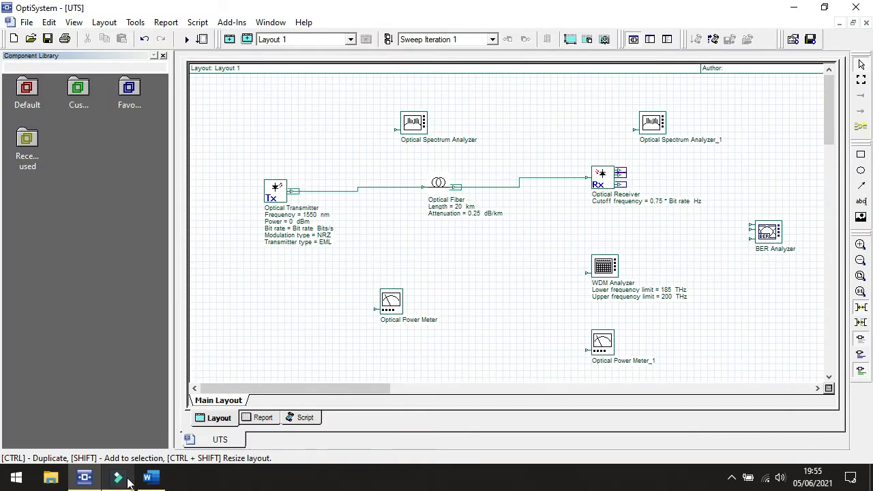
left_click(148, 477)
scroll(363, 306, "down", 1)
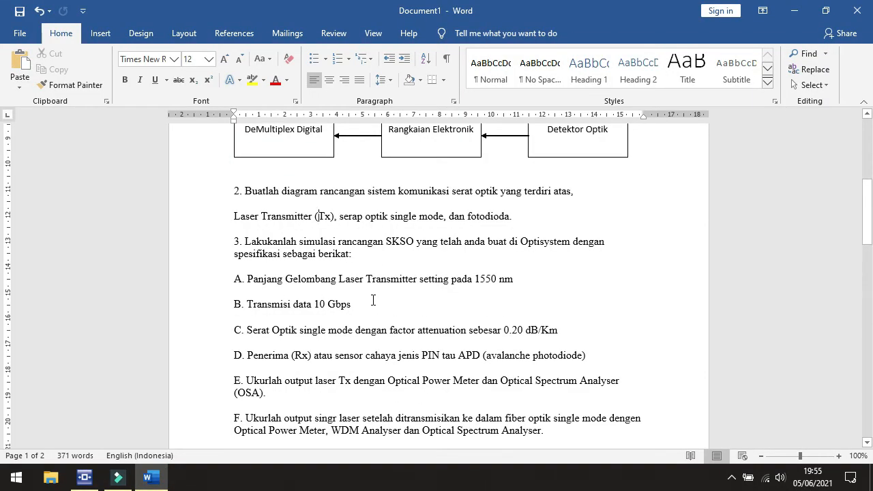
scroll(382, 306, "down", 3)
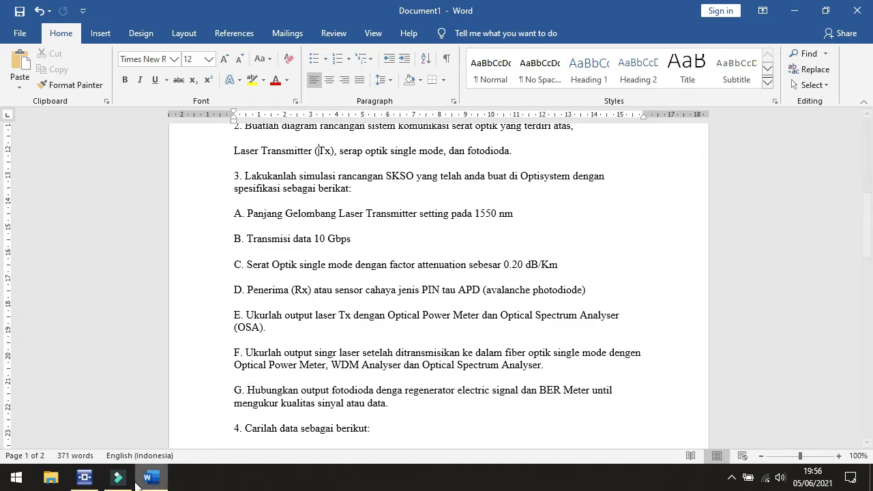
- Switch to OptiSystem and check the Optical Transmitter's frequency in its properties against the specifications in the Word document
left_click(84, 479)
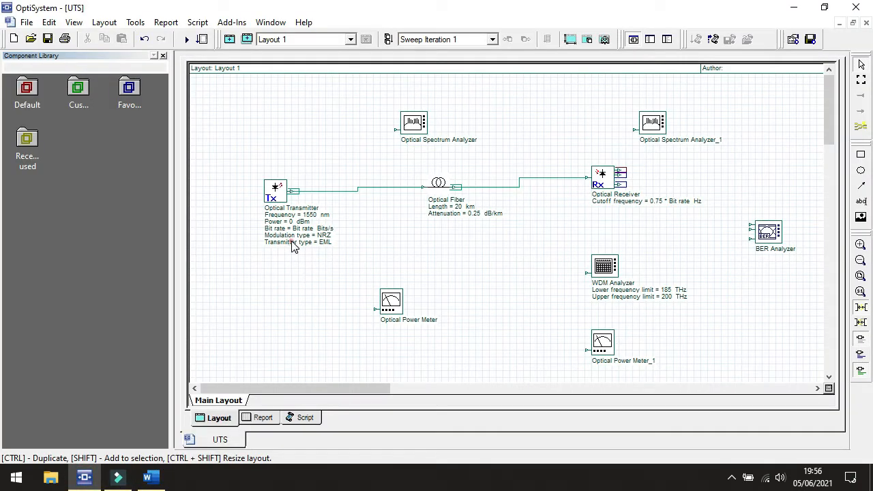
left_click(281, 196)
double_click(319, 227)
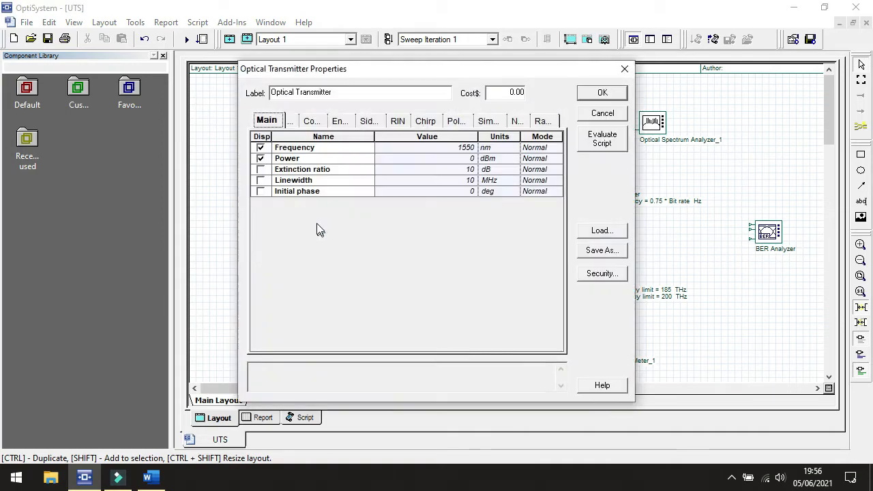
left_click(463, 149)
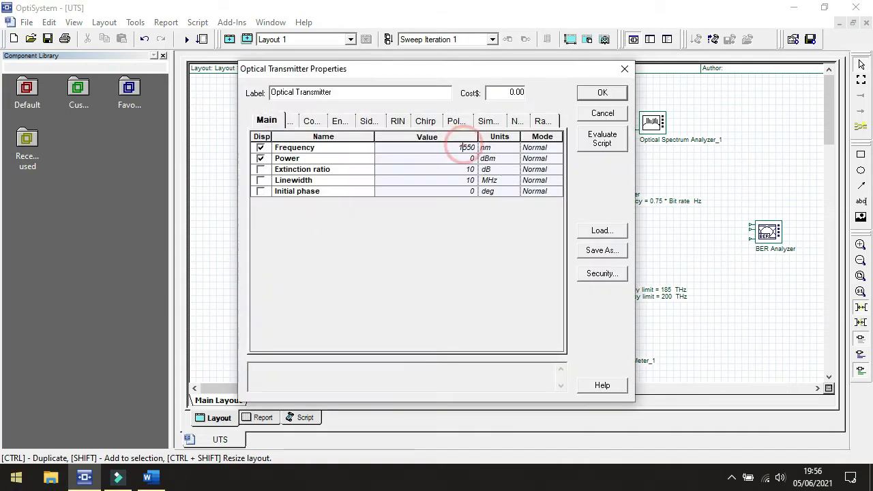
left_click(147, 478)
scroll(273, 276, "down", 1)
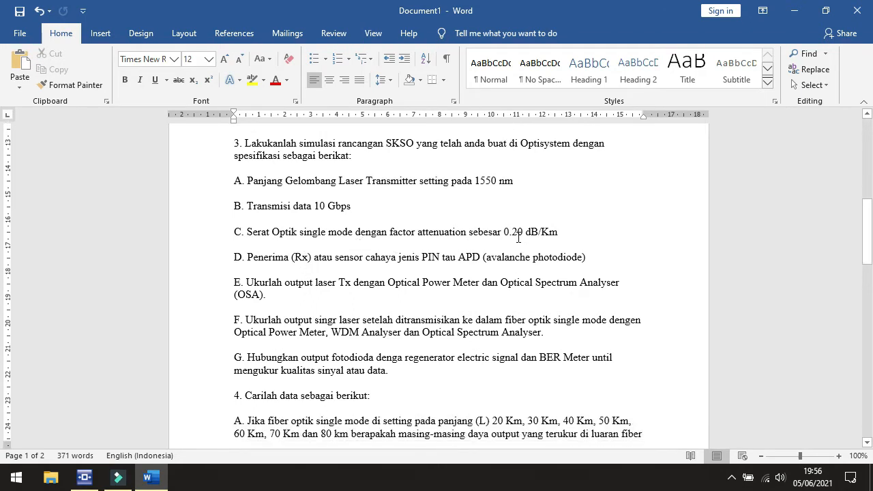
left_click(118, 479)
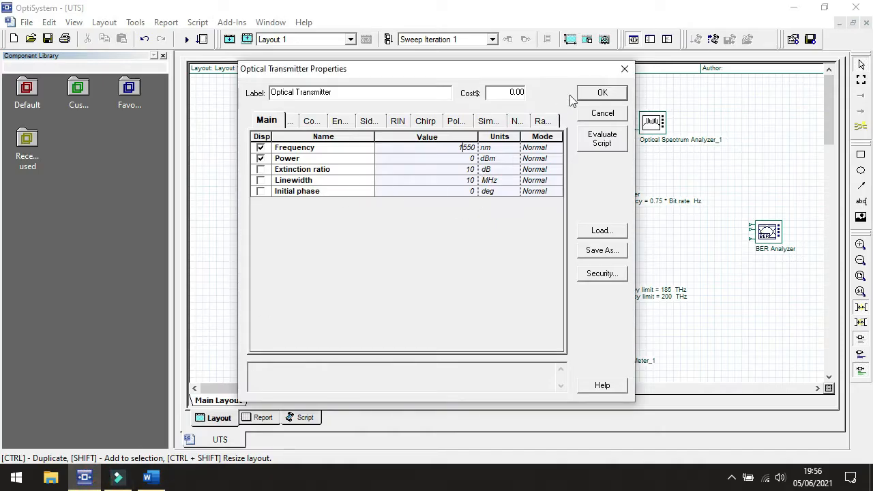
left_click(624, 69)
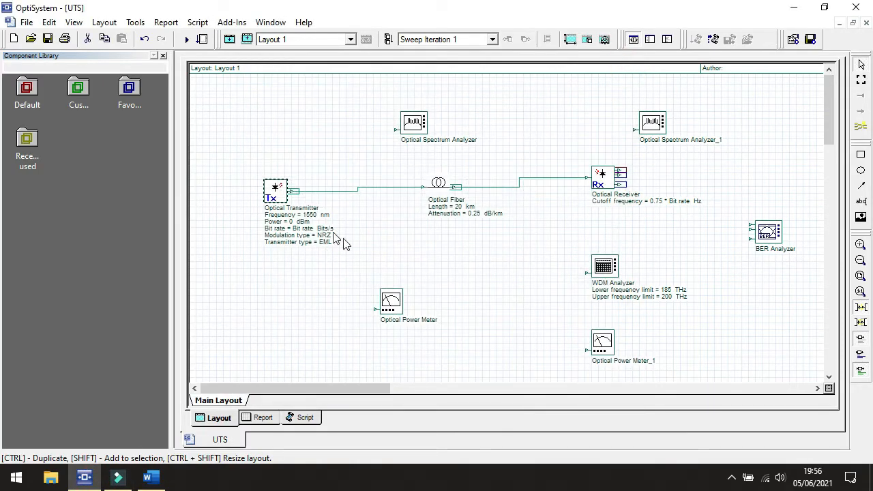
- Set the Optical Fiber's attenuation to 0.2 dB/km and apply the change
double_click(439, 184)
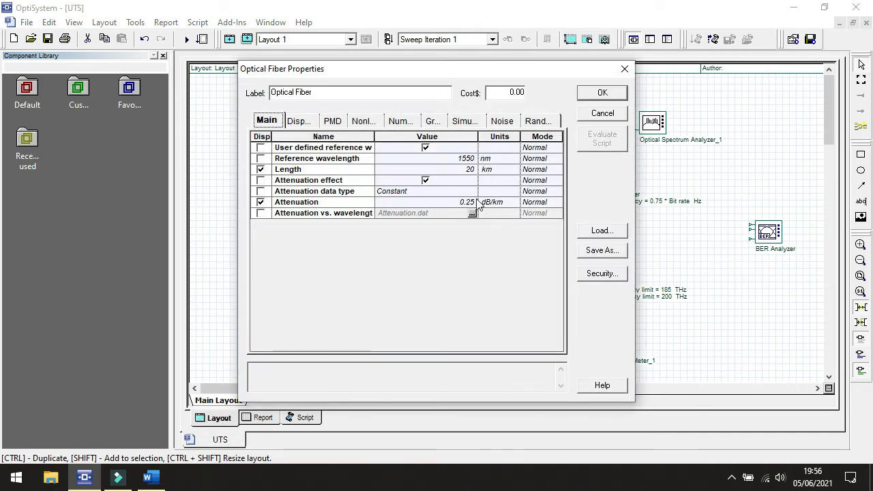
left_click(471, 204)
left_click(471, 202)
key("BackSpace")
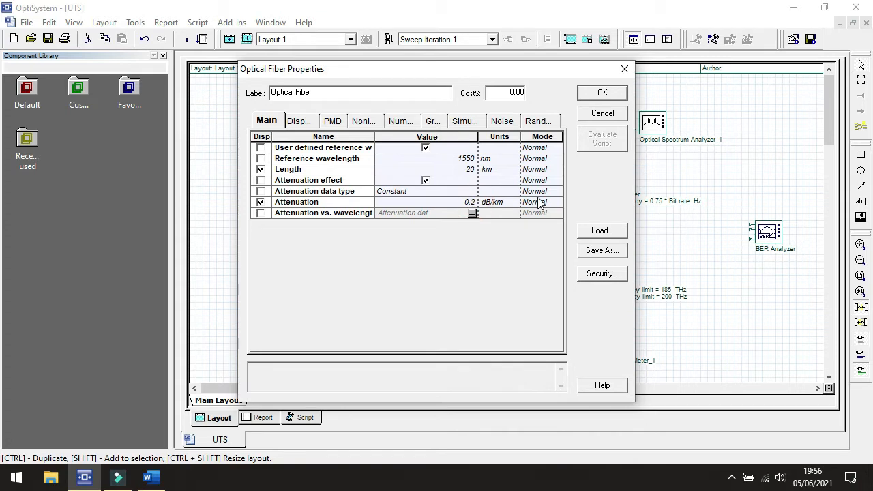
left_click(606, 92)
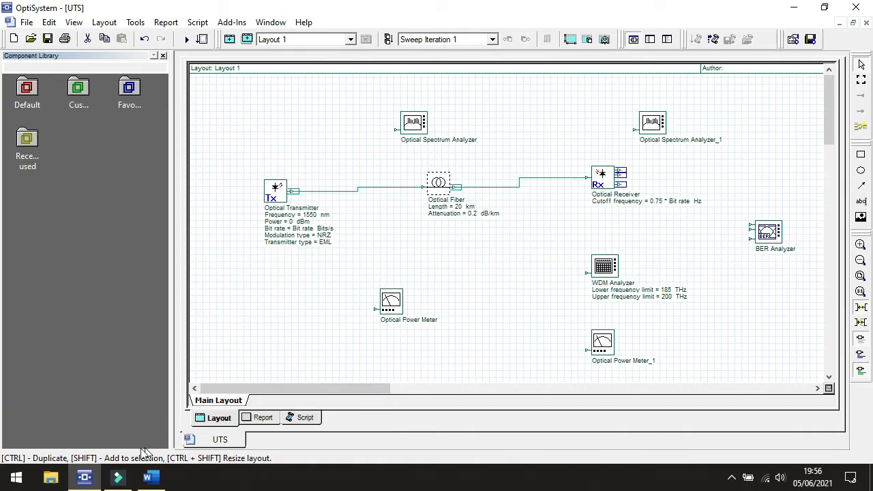
- Read the receiver and measurement requirements D to G in the Word document, and return to OptiSystem
left_click(151, 480)
scroll(380, 262, "down", 1)
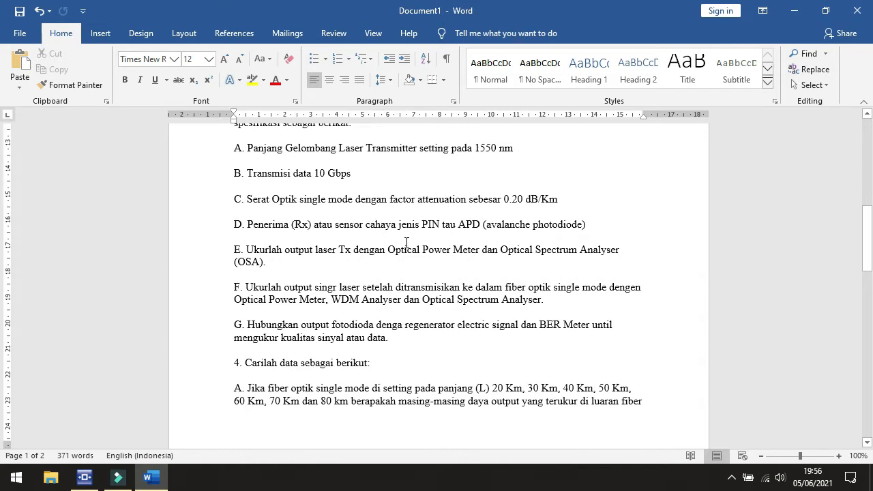
scroll(409, 234, "up", 2)
left_click(84, 478)
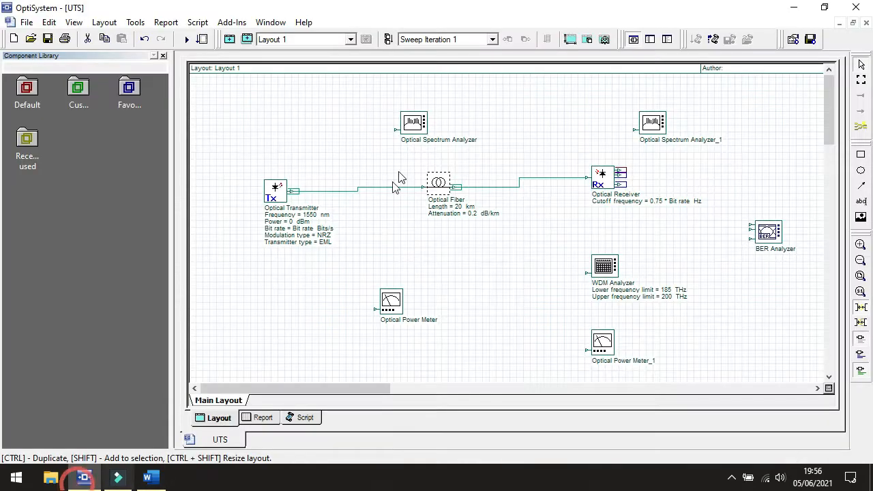
- Run a calculation of the whole project with the updated fiber and close the calculation window
left_click(186, 39)
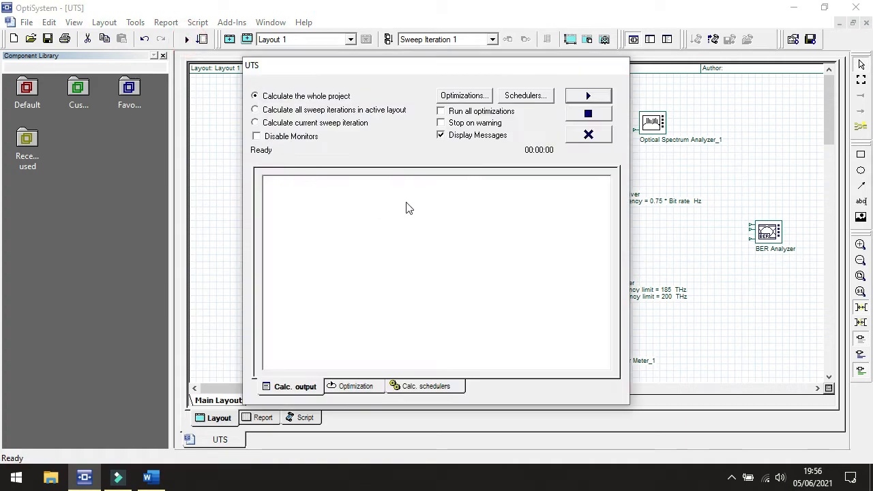
left_click(587, 96)
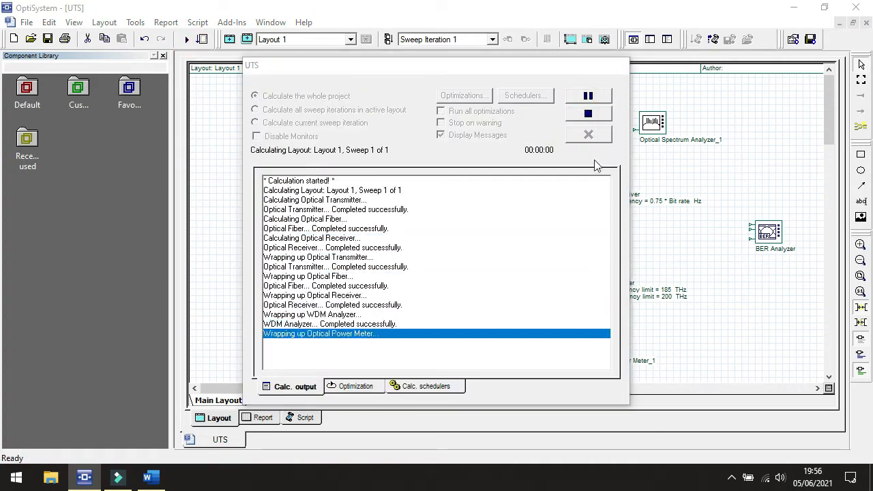
left_click(590, 134)
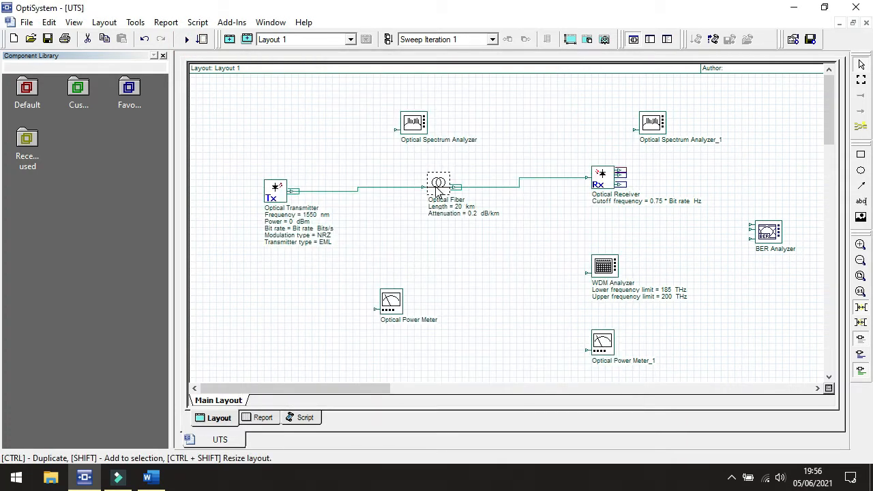
left_click(436, 186)
double_click(439, 190)
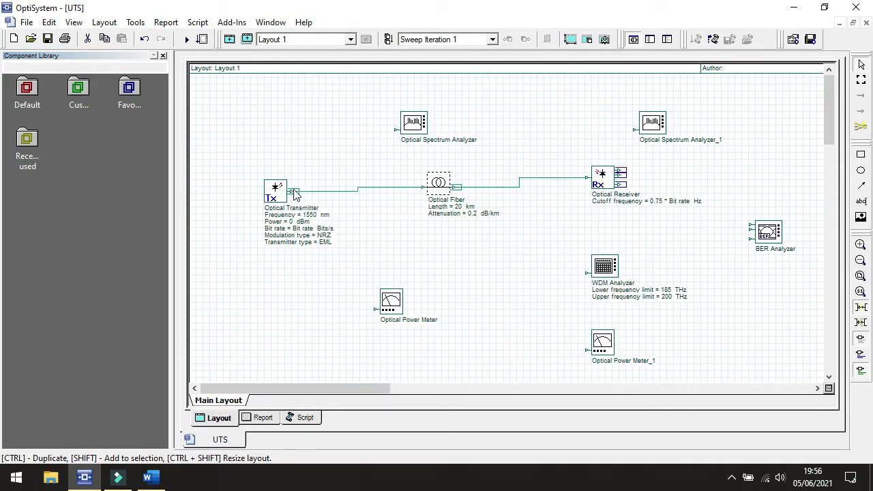
- Connect the Optical Transmitter output to the Optical Spectrum Analyzer and the Optical Power Meter, and recalculate the whole project
left_click_drag(290, 191, 398, 130)
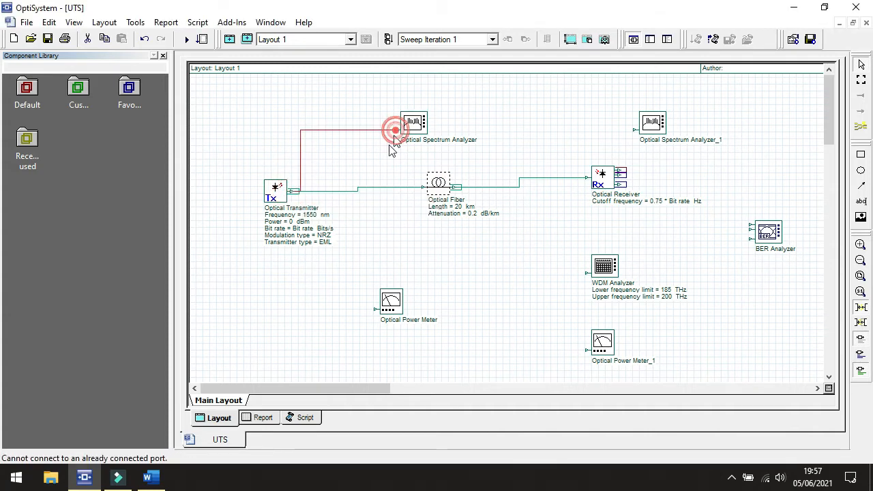
left_click_drag(293, 194, 377, 309)
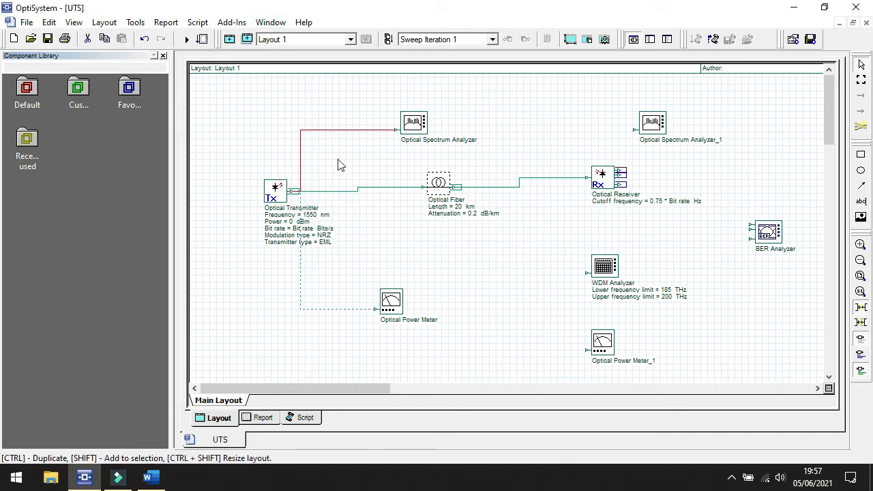
left_click(187, 39)
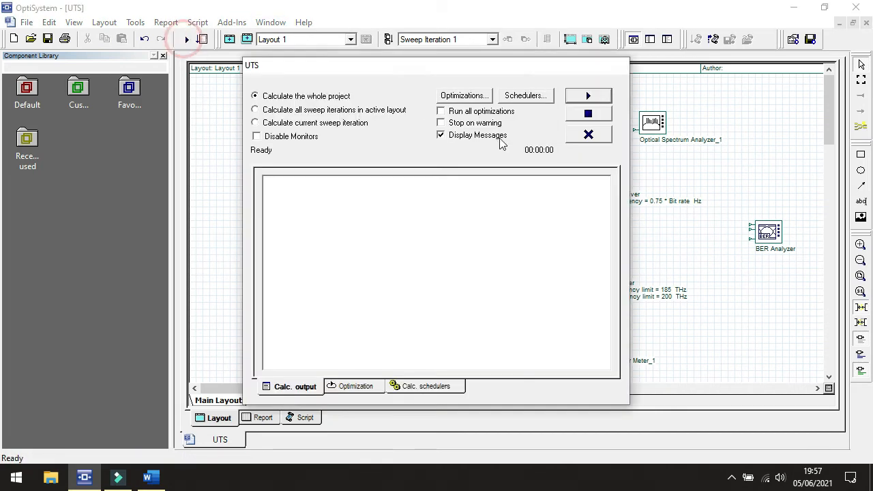
left_click(588, 96)
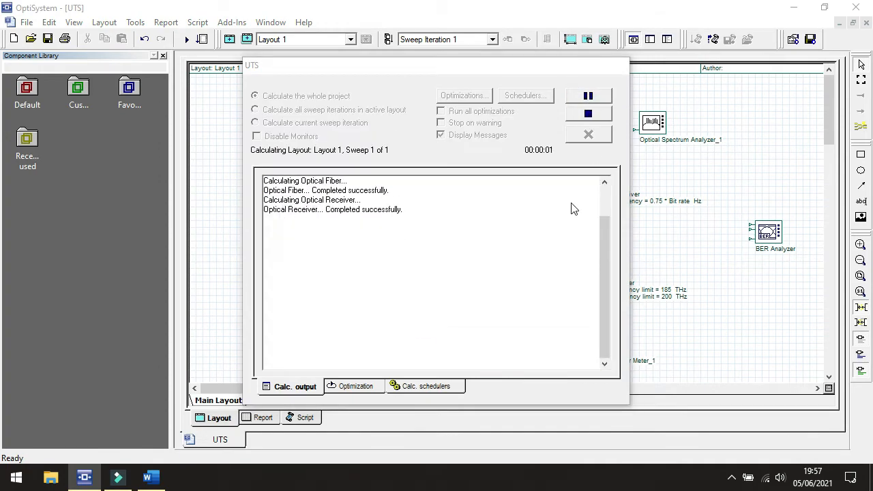
left_click(589, 134)
- View the transmitter's output spectrum in the Optical Spectrum Analyzer and move its window clear of the Optical Power Meter
left_click(410, 123)
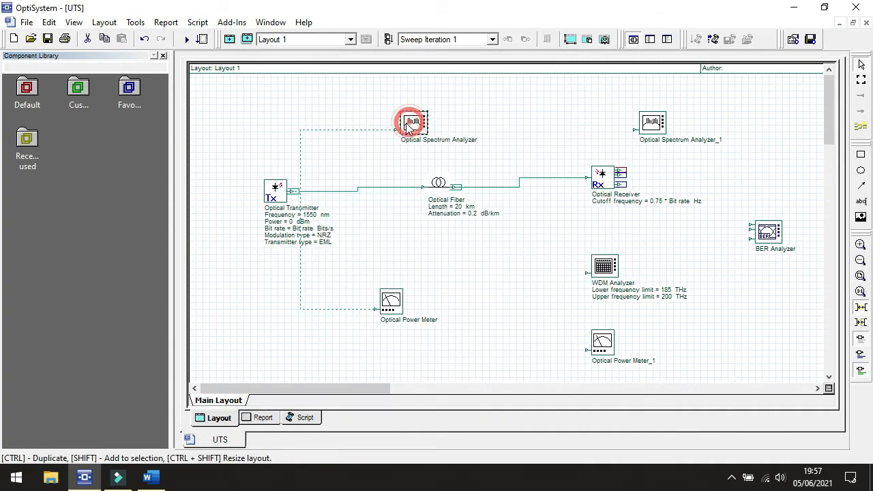
double_click(411, 123)
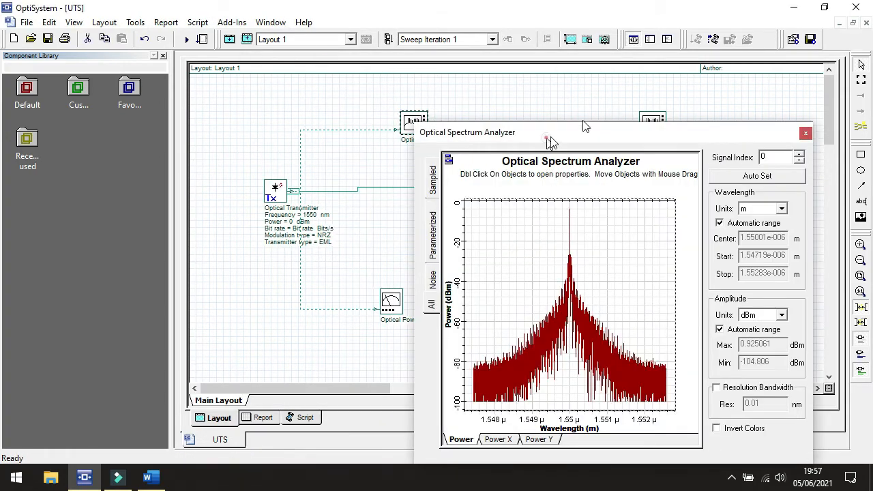
left_click_drag(547, 138, 652, 34)
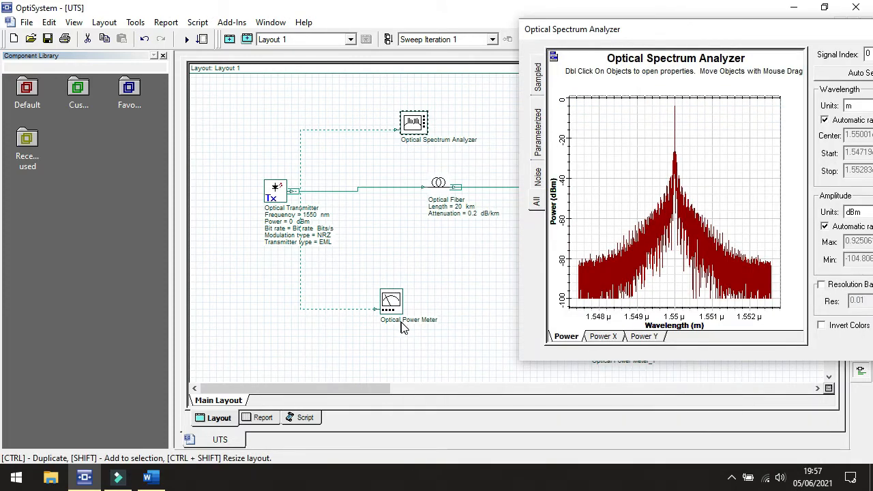
- View the transmitter's output power in the Optical Power Meter and arrange its window beside the Optical Spectrum Analyzer window
double_click(392, 303)
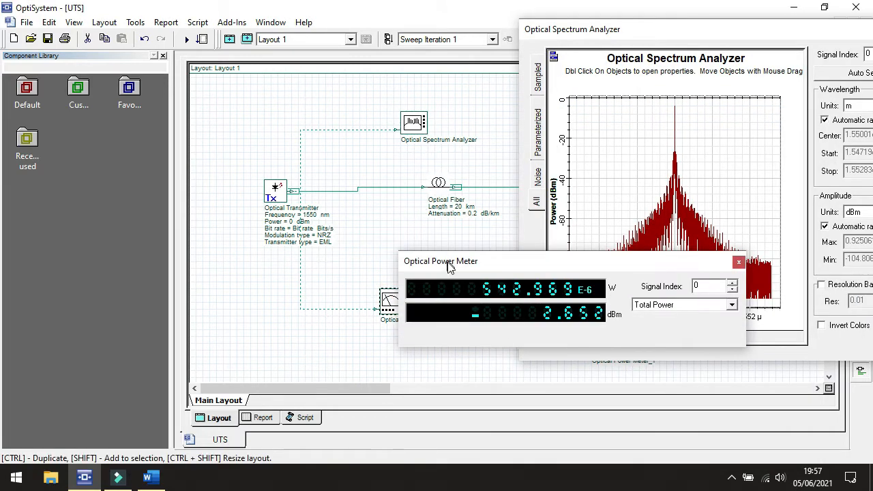
left_click_drag(448, 266, 138, 95)
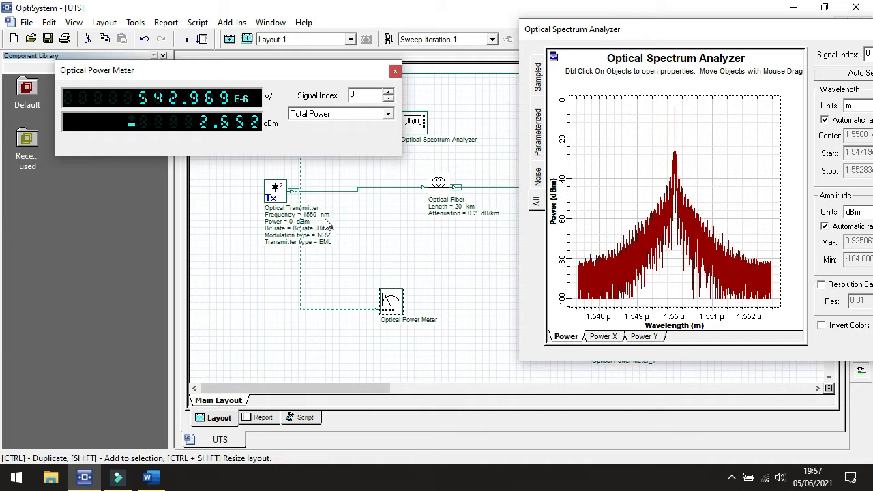
left_click_drag(671, 39, 566, 43)
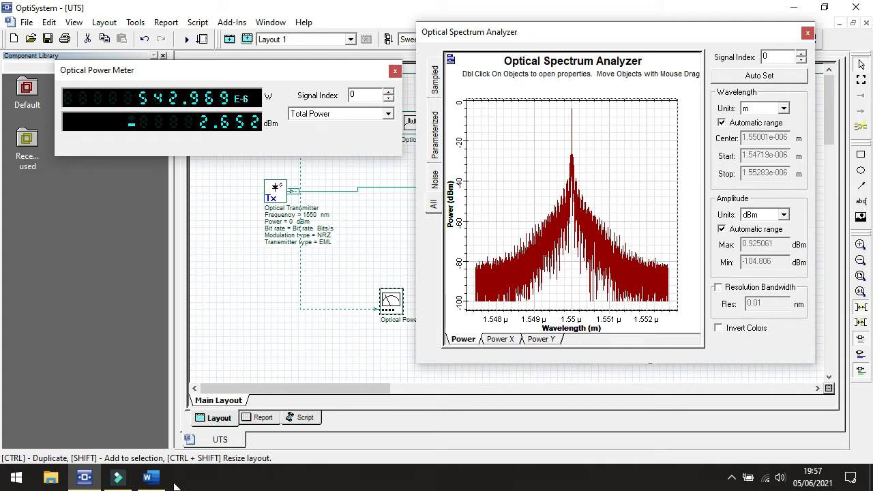
- Read requirement F on measuring the signal after the fiber in the Word document, and return to OptiSystem
left_click(150, 477)
scroll(412, 259, "down", 2)
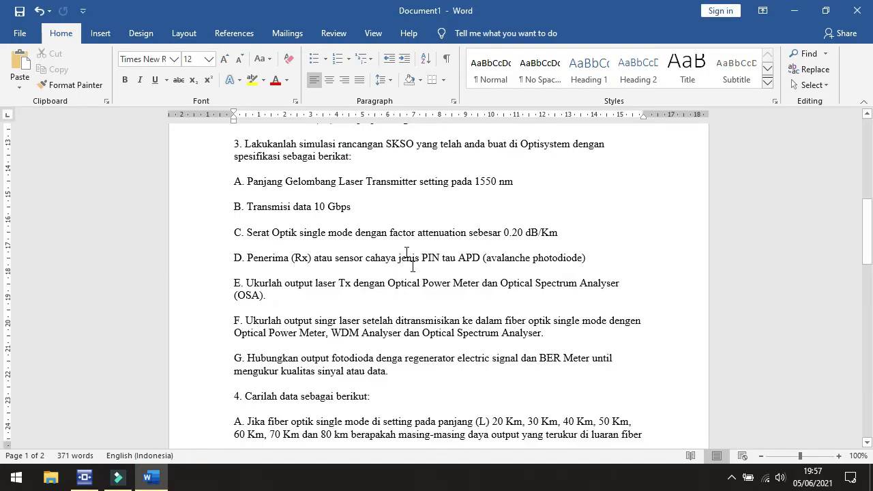
scroll(263, 243, "down", 1)
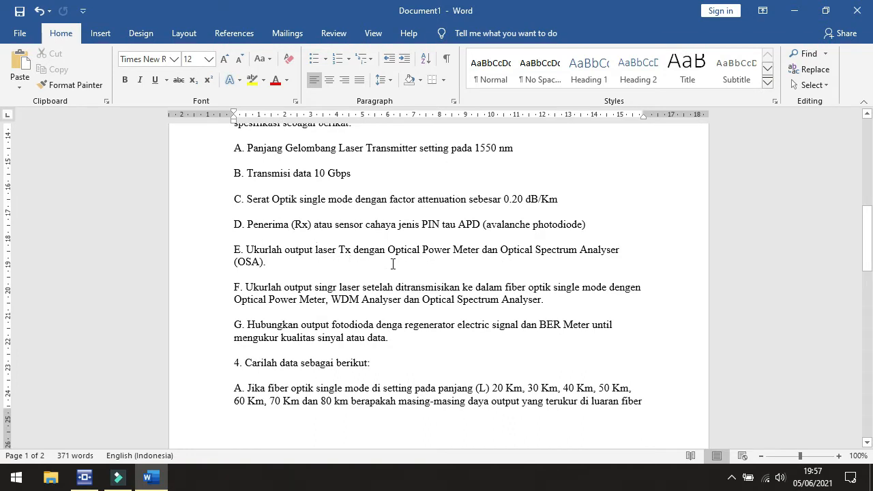
scroll(393, 264, "down", 2)
left_click(286, 232)
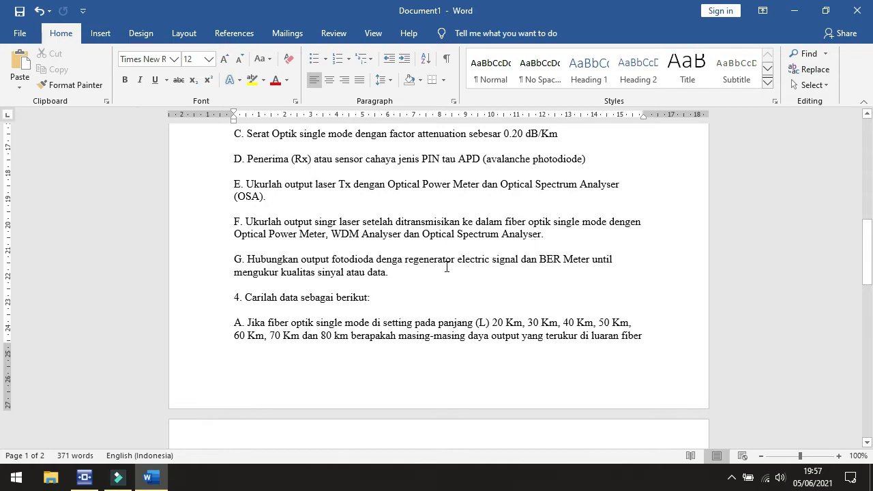
left_click(84, 478)
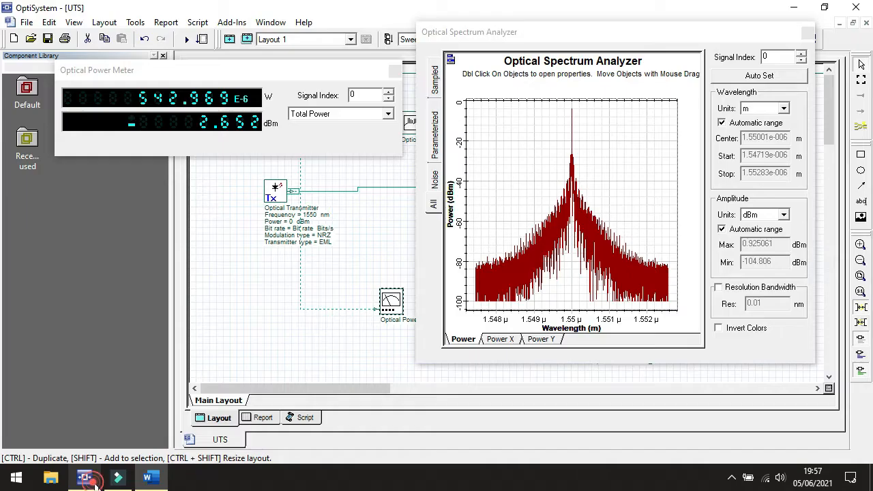
- Close the transmitter's two instrument windows and connect the Optical Fiber output to Optical Spectrum Analyzer_1
left_click(808, 33)
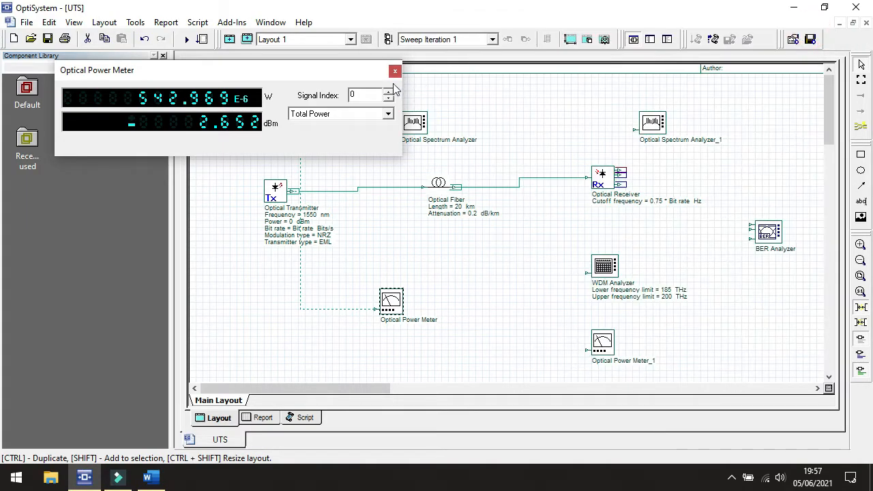
left_click(394, 71)
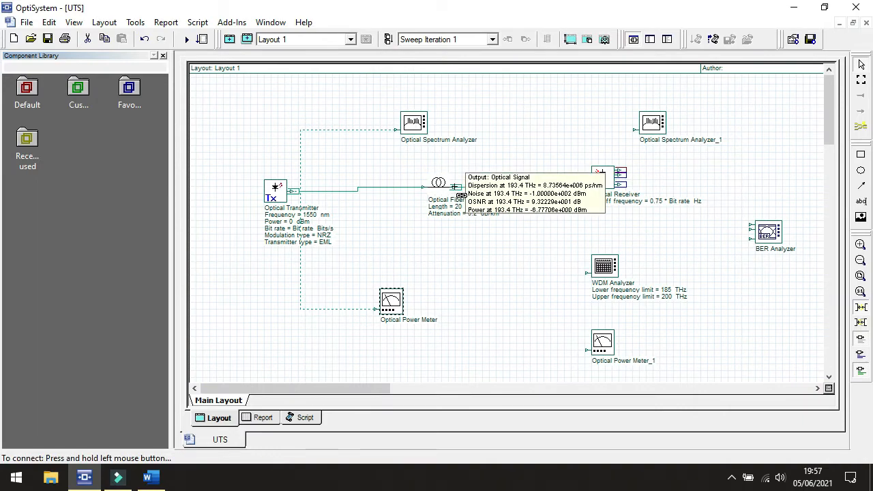
left_click_drag(456, 186, 635, 130)
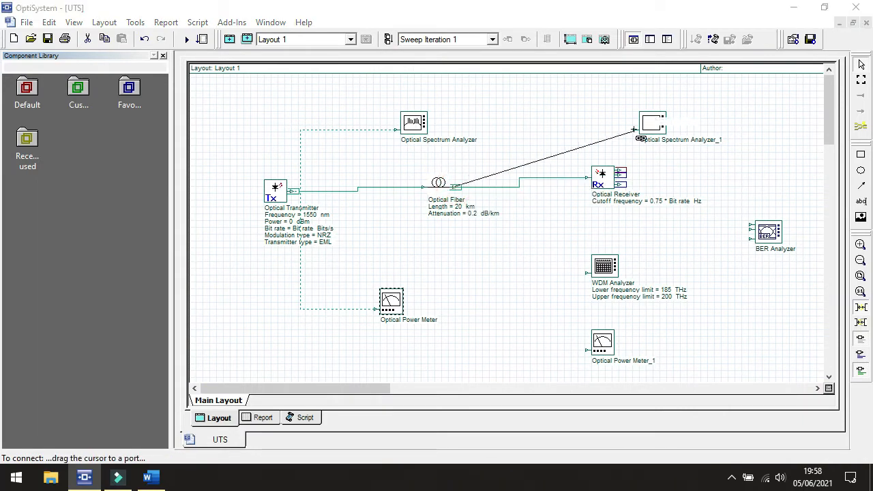
double_click(648, 127)
left_click(489, 68)
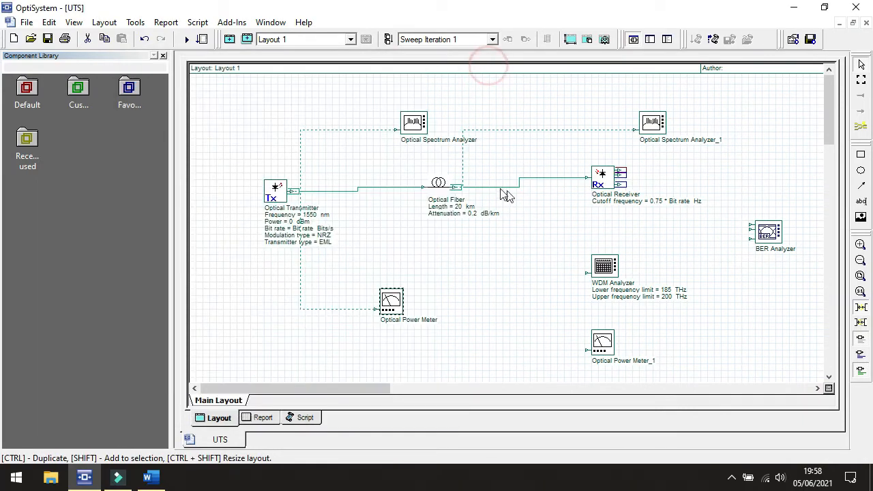
- Connect the Optical Fiber output to the WDM Analyzer and Optical Power Meter_1, briefly checking each instrument's reading
left_click_drag(456, 187, 587, 273)
double_click(604, 265)
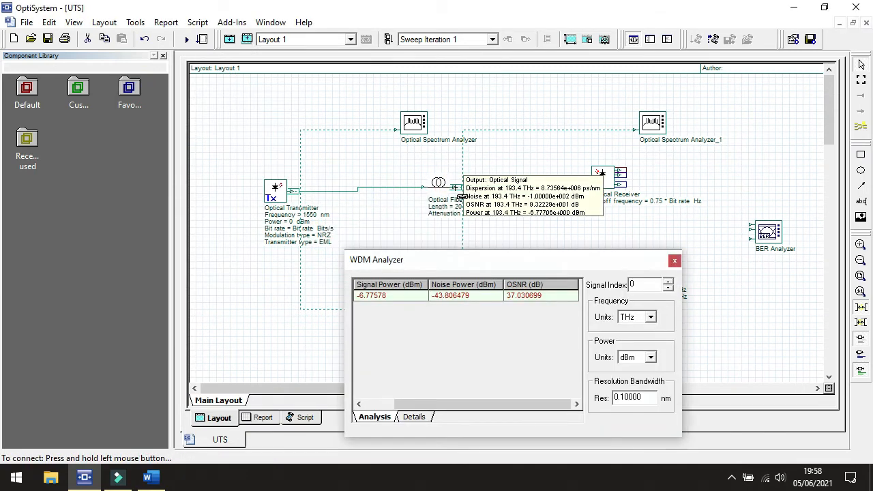
left_click(673, 260)
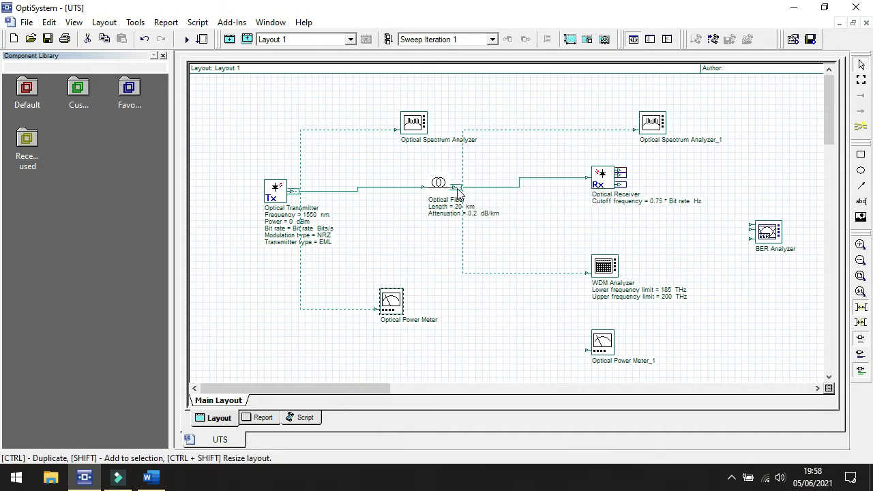
left_click_drag(457, 193, 590, 352)
double_click(603, 343)
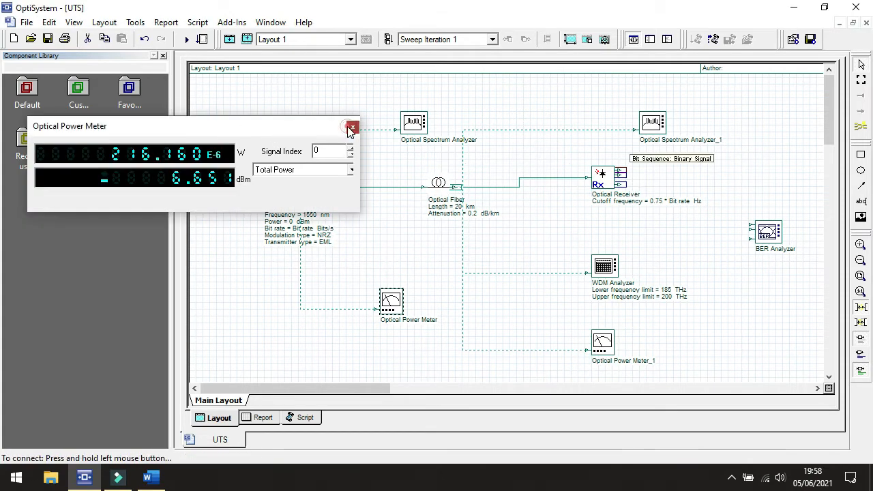
left_click(352, 128)
- View the fiber output in Optical Spectrum Analyzer_1, the WDM Analyzer and Optical Power Meter_1, arranging their windows beside the receiver side of the layout
double_click(649, 122)
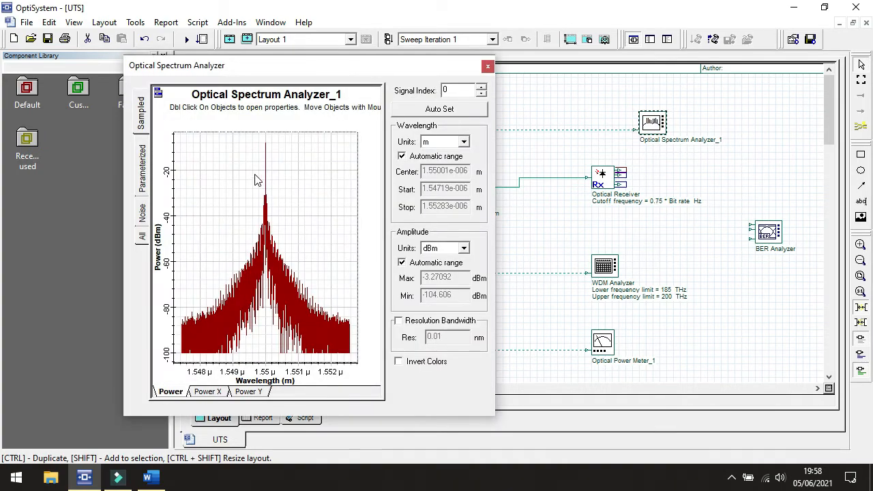
left_click_drag(264, 59, 104, 17)
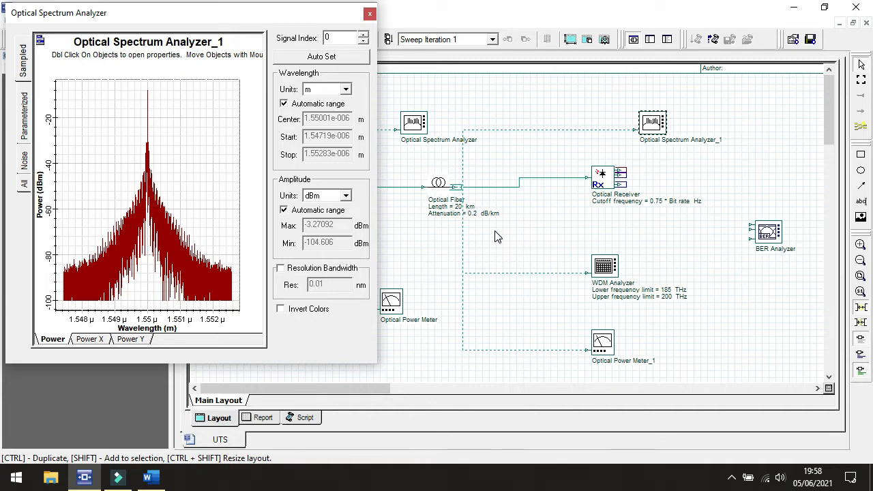
double_click(607, 276)
left_click_drag(509, 265, 120, 257)
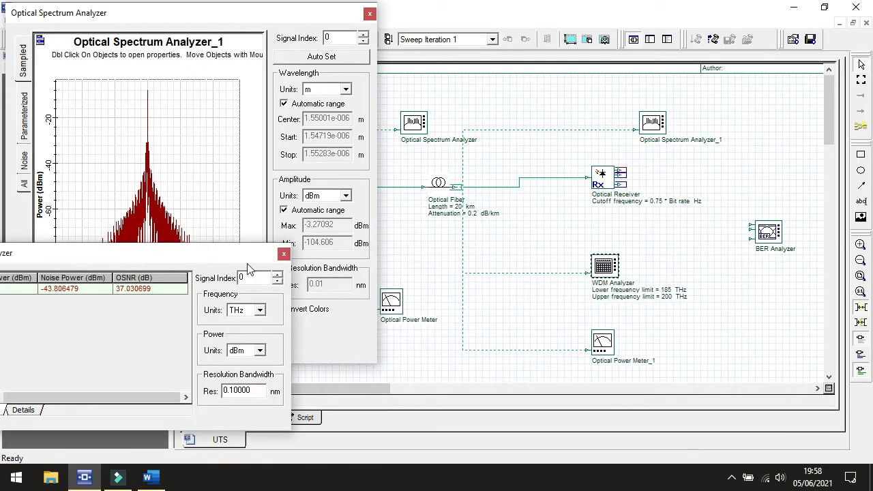
double_click(609, 346)
left_click_drag(189, 129, 126, 133)
left_click_drag(181, 119, 222, 110)
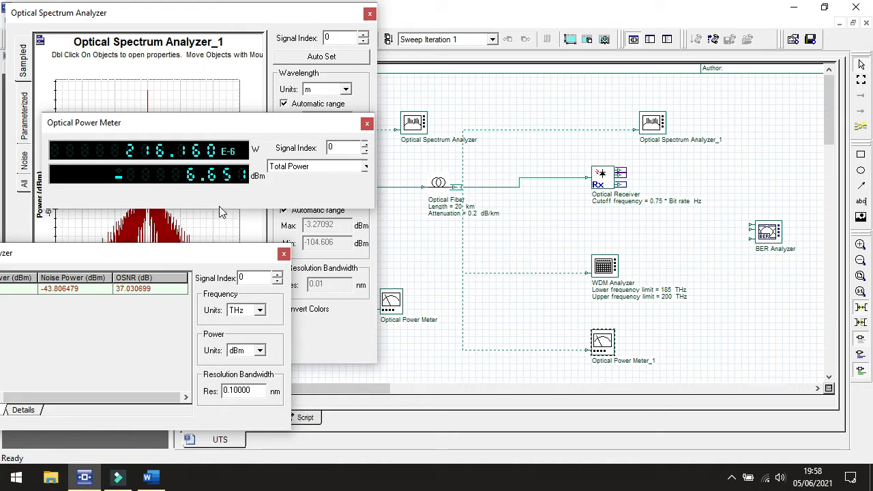
- Read question 4 about output power at different fiber lengths in the Word document, and return to OptiSystem
left_click(150, 477)
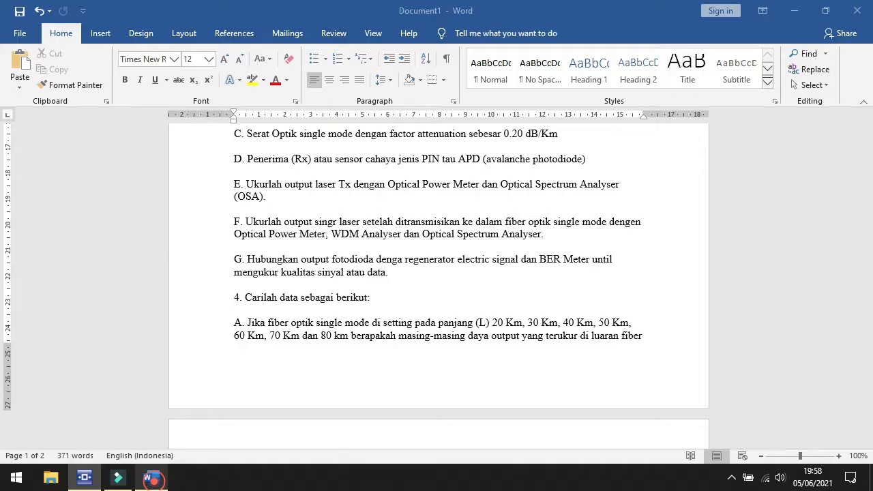
scroll(377, 252, "down", 2)
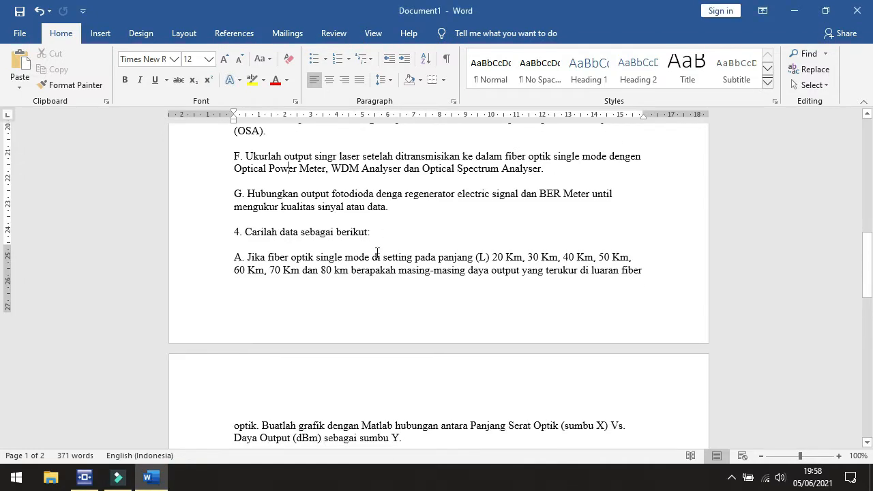
scroll(414, 249, "down", 2)
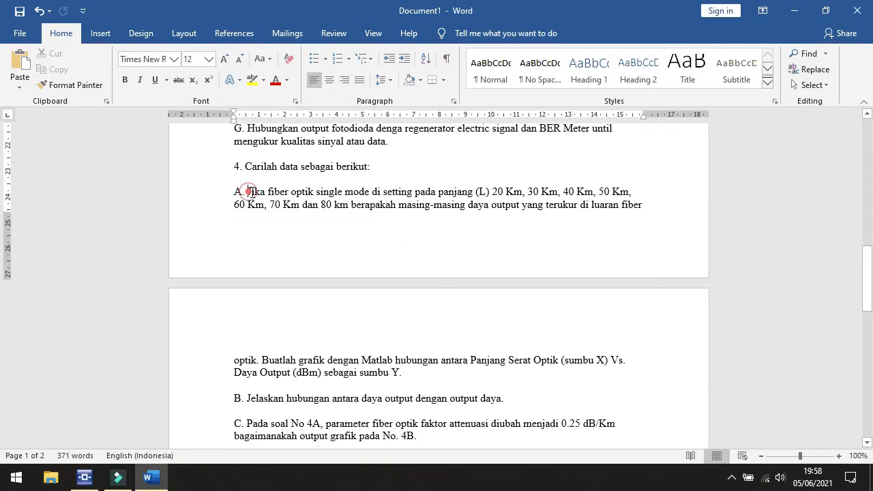
left_click(249, 191)
scroll(492, 213, "down", 3)
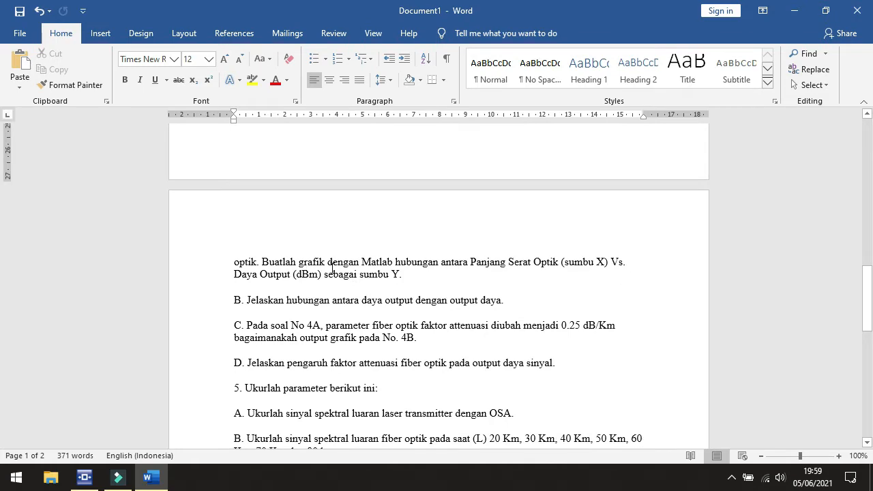
scroll(333, 268, "up", 3)
left_click(357, 220)
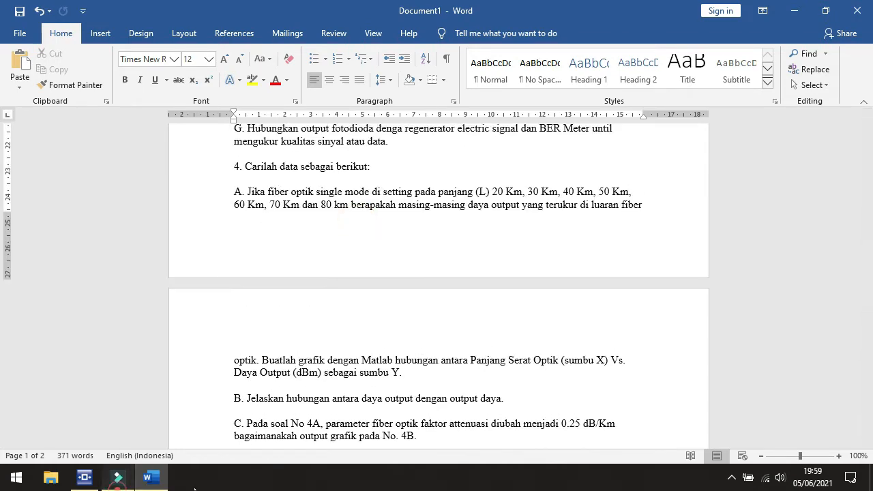
left_click(118, 477)
left_click(118, 476)
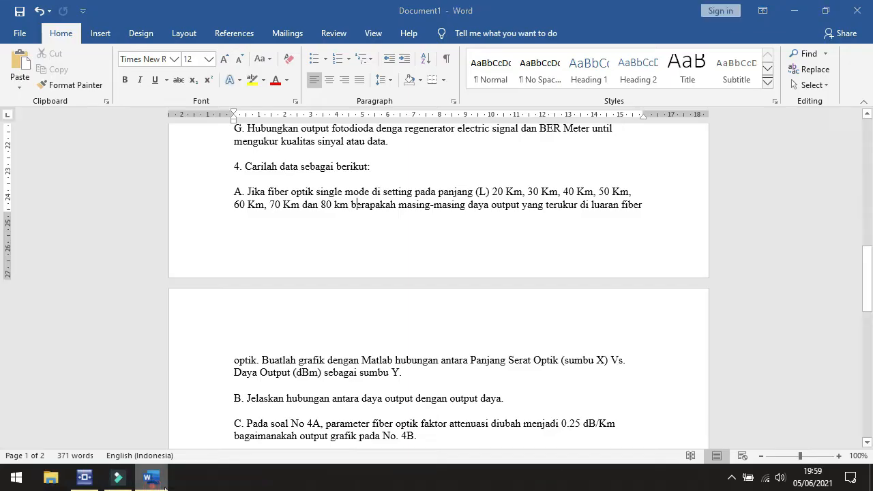
left_click(84, 477)
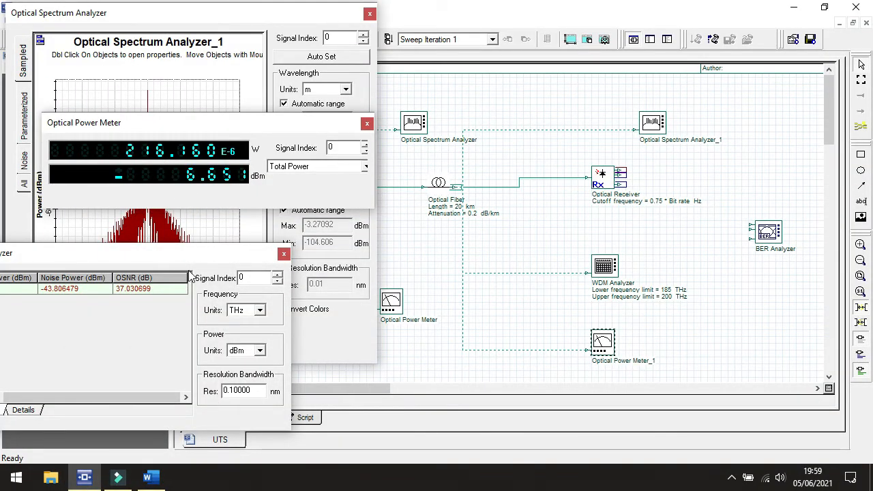
- Bring the WDM Analyzer window fully into view and set the Optical Fiber's length to 30 km
left_click_drag(175, 253, 239, 249)
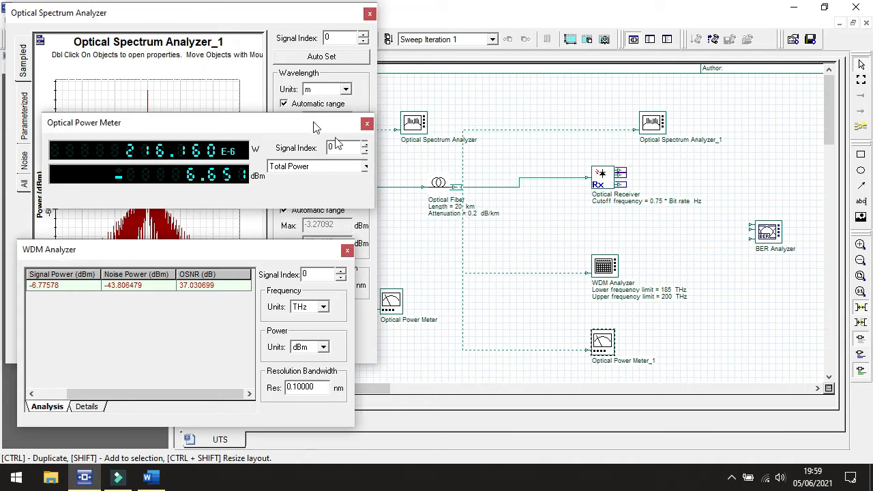
left_click(438, 184)
double_click(438, 184)
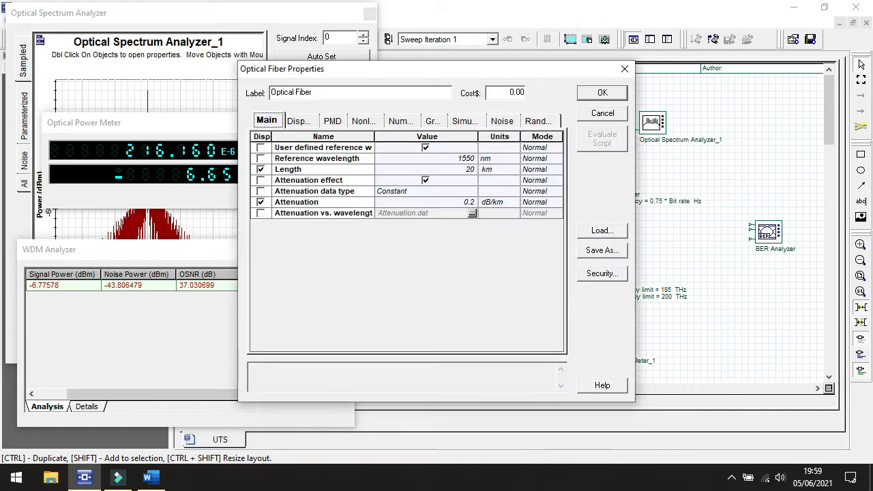
left_click(148, 478)
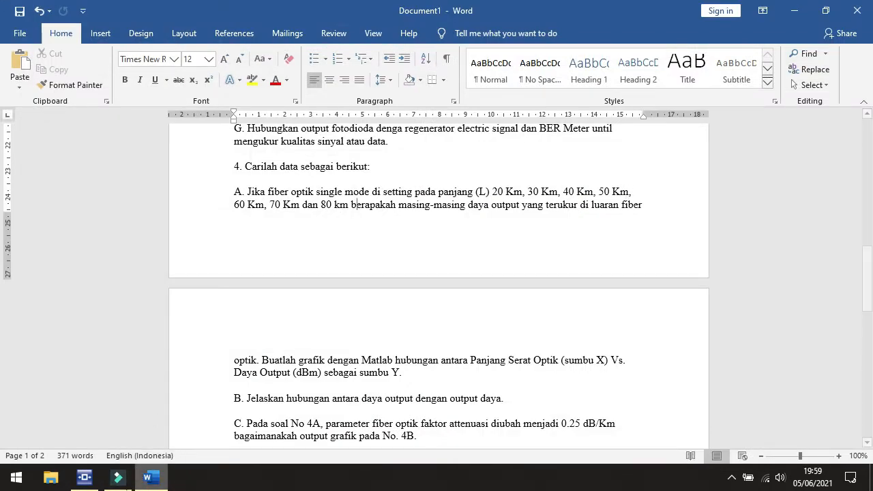
left_click(118, 478)
left_click(85, 477)
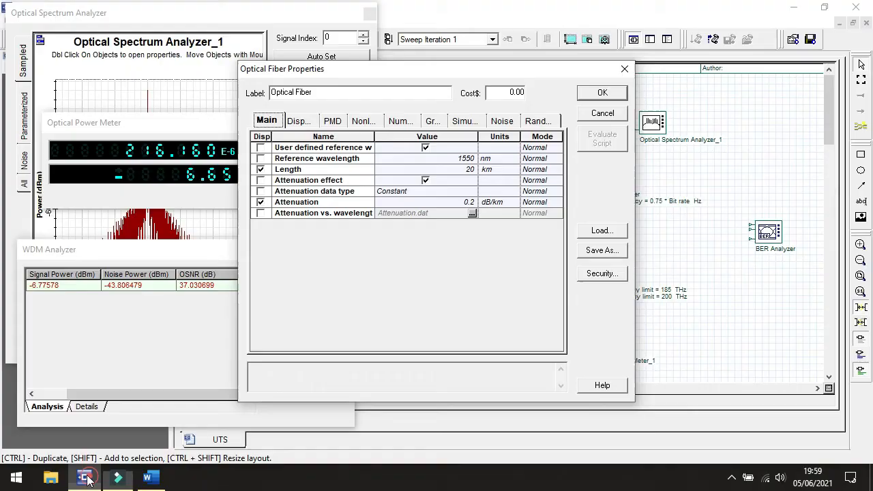
left_click(470, 169)
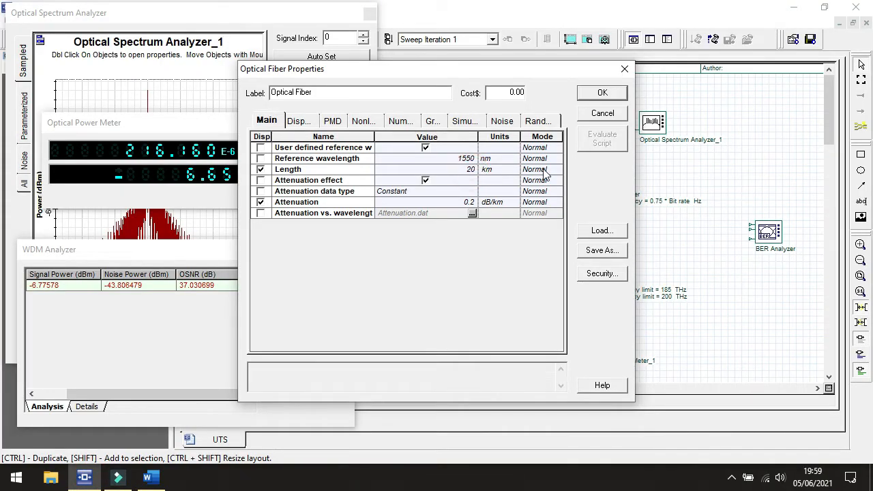
key("BackSpace")
type("3")
left_click(603, 94)
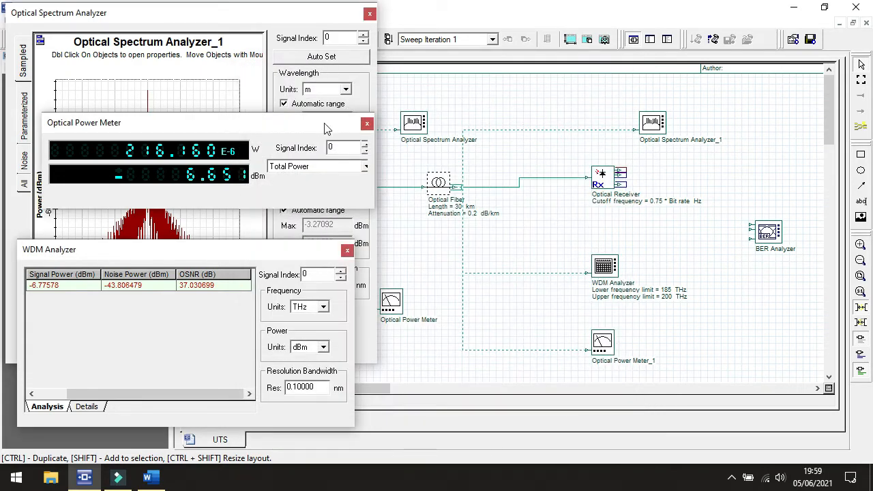
- Move the power meter and spectrum analyzer windows clear of the WDM Analyzer, recalculate the whole project and close the calculation window
left_click_drag(325, 128, 670, 316)
left_click_drag(341, 18, 743, 60)
left_click(393, 315)
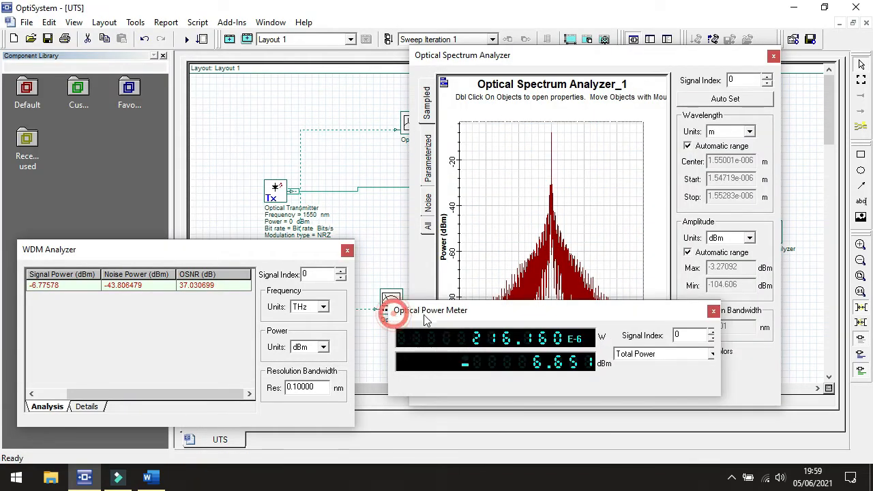
left_click(202, 39)
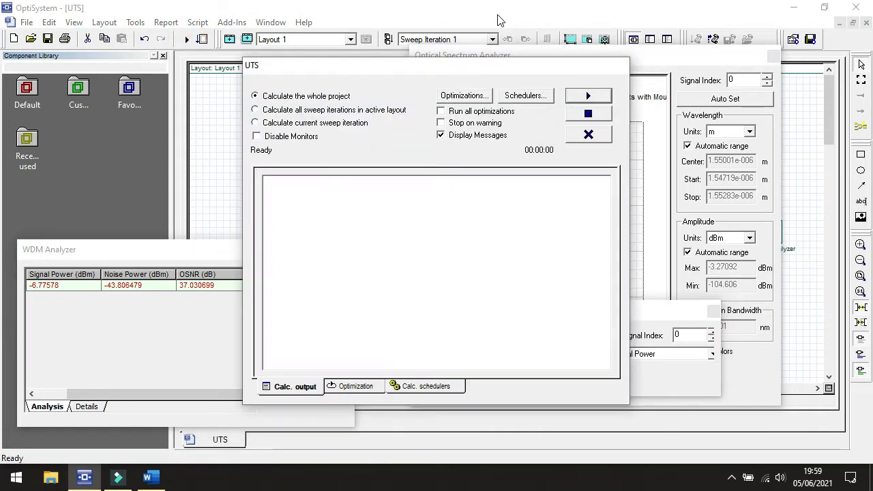
left_click(580, 99)
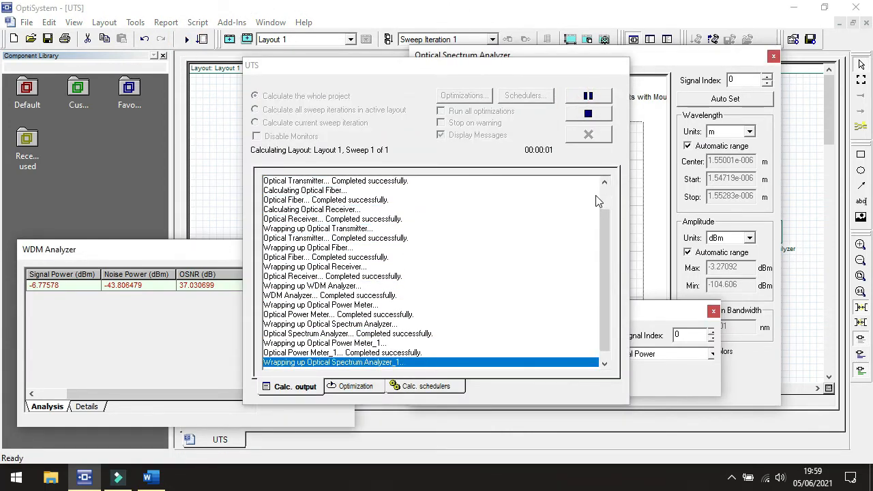
left_click(589, 135)
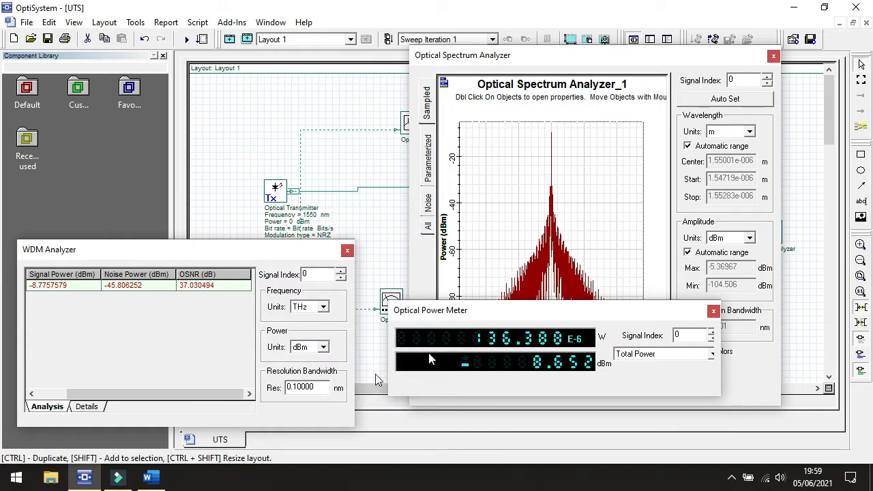
- Examine the WDM Analyzer's details, power meter and spectrum for the 30 km fiber, moving the spectrum analyzer window clear of the Optical Fiber
left_click(81, 407)
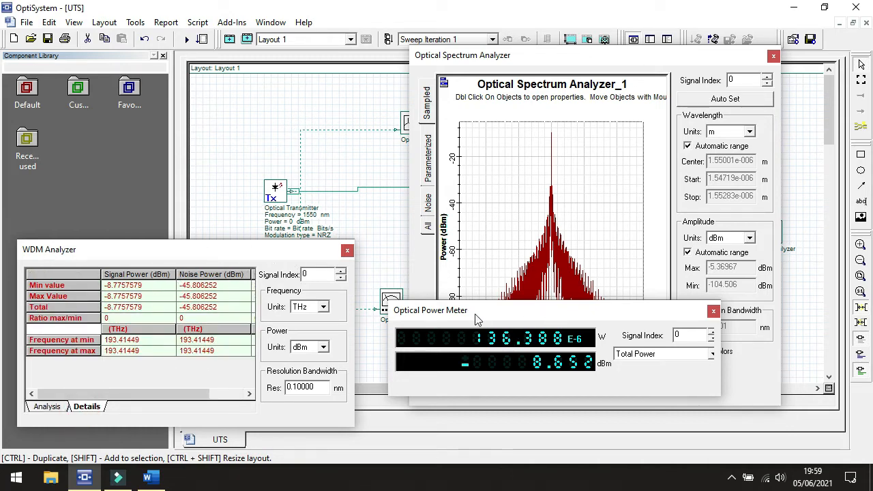
left_click(501, 318)
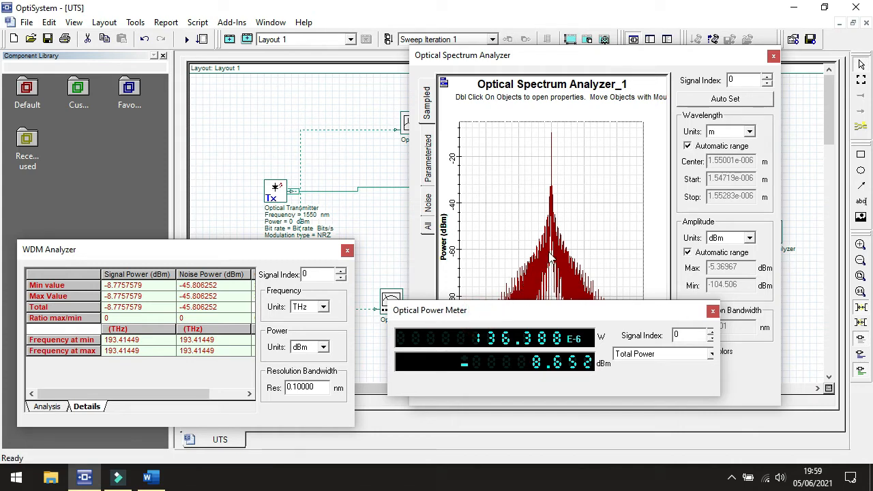
left_click(556, 56)
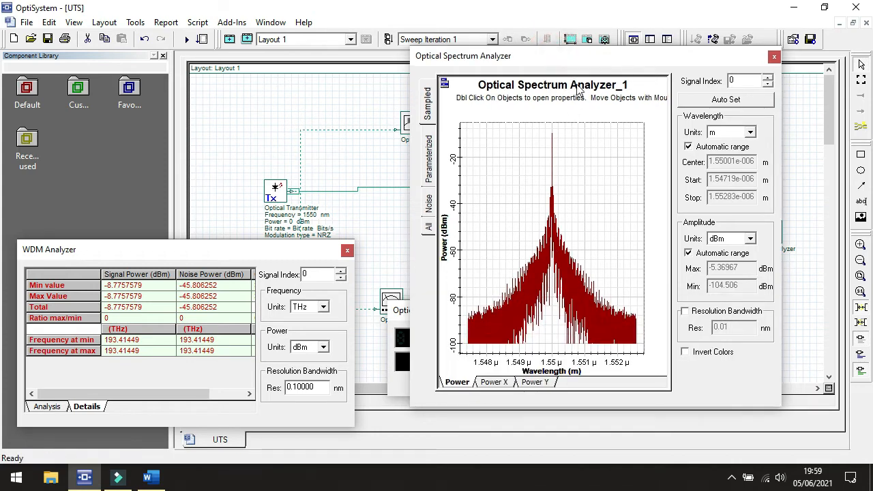
left_click_drag(573, 70, 649, 73)
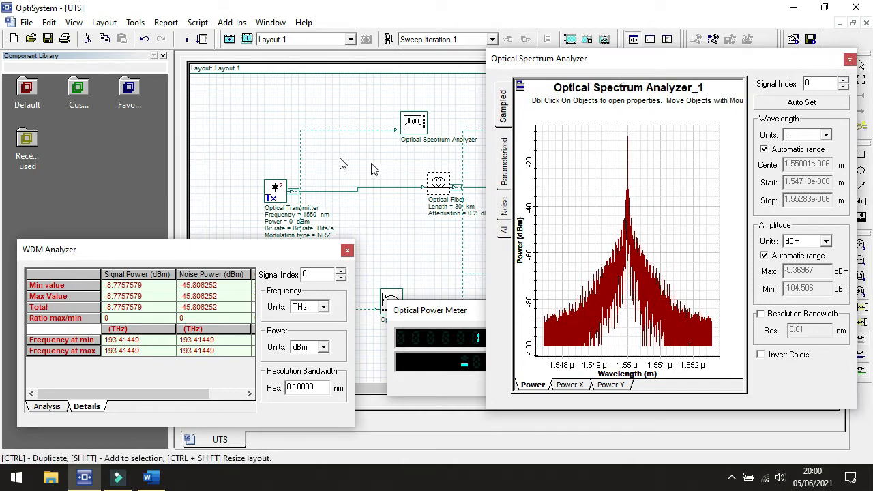
- Set the Optical Fiber's length to 40 km and recalculate the whole project
double_click(440, 195)
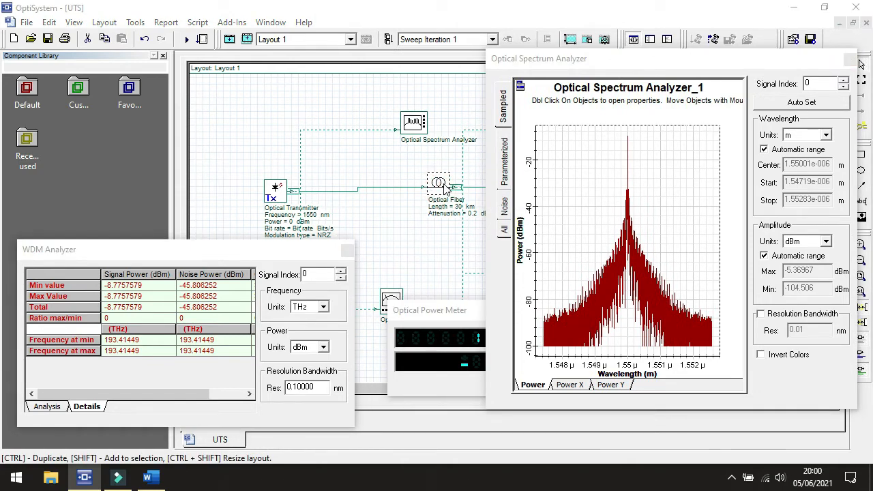
left_click(471, 169)
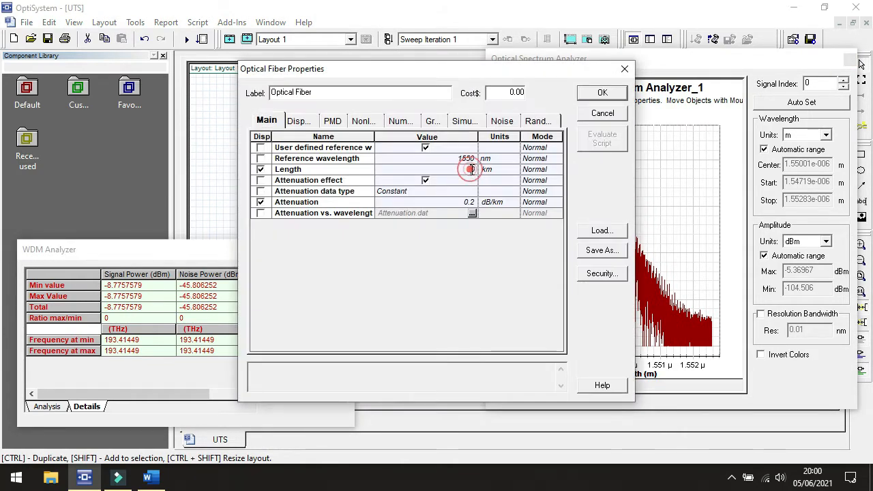
key("BackSpace")
type("4")
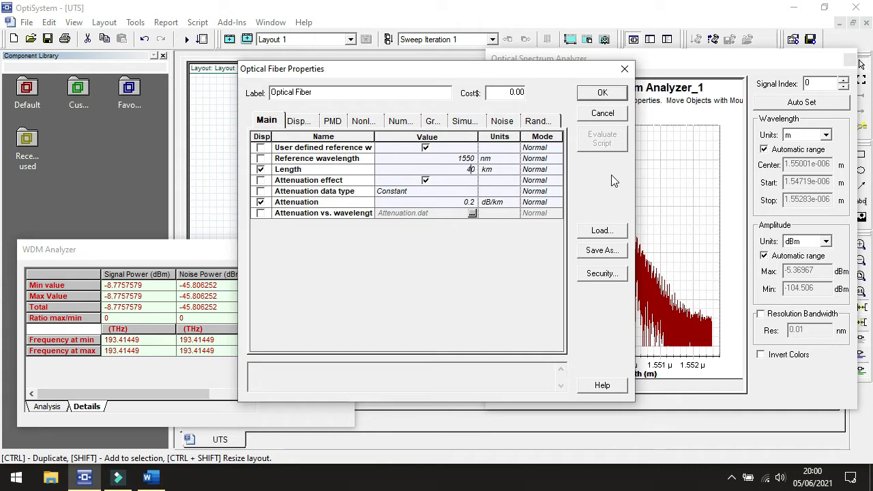
left_click(587, 91)
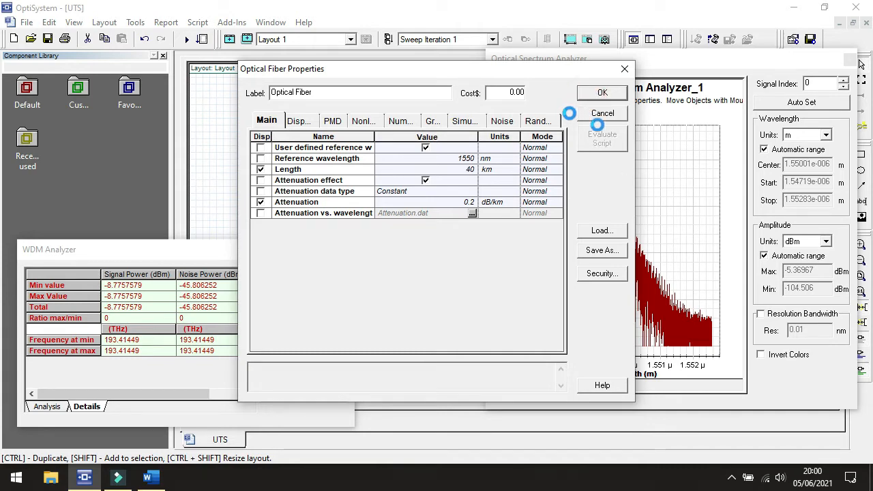
left_click(188, 41)
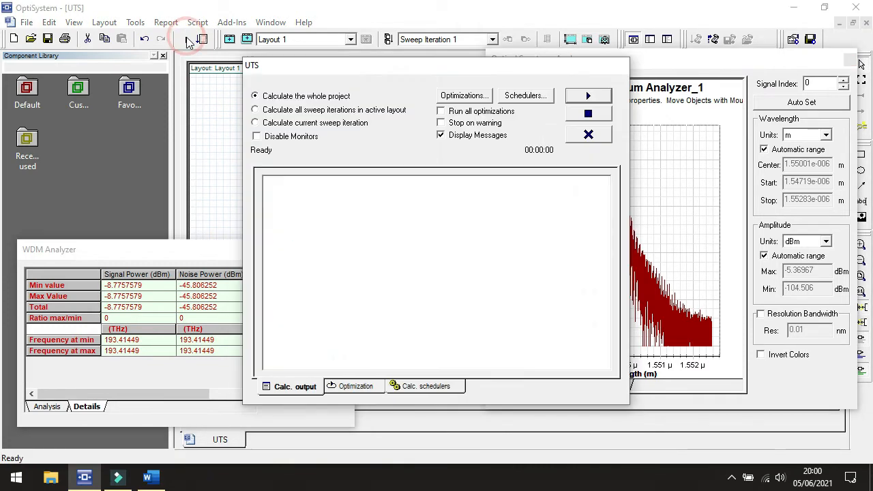
left_click(592, 97)
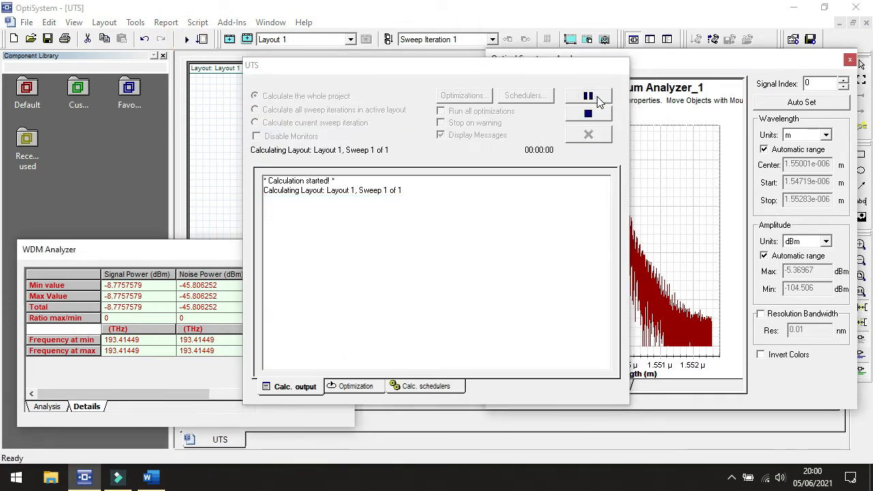
left_click(589, 135)
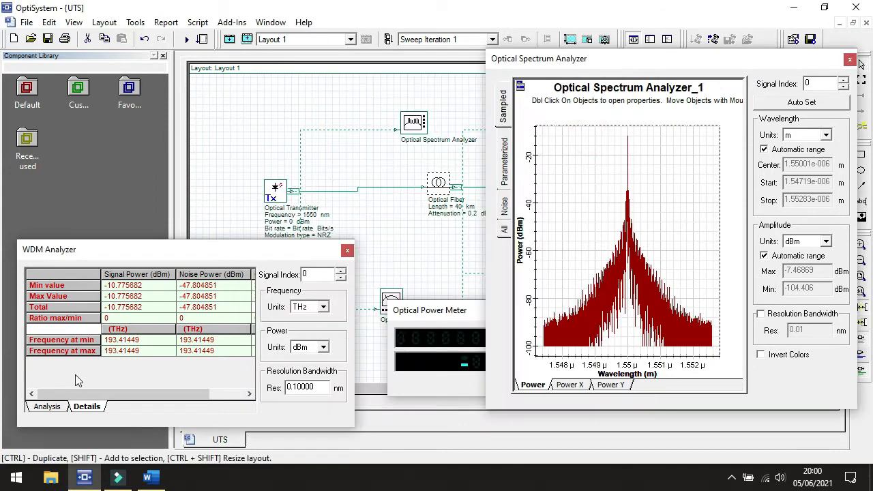
- Examine the output power meter and the total, Power X and Power Y spectra of Optical Spectrum Analyzer_1 for the 40 km fiber
left_click(430, 311)
left_click_drag(430, 312, 421, 312)
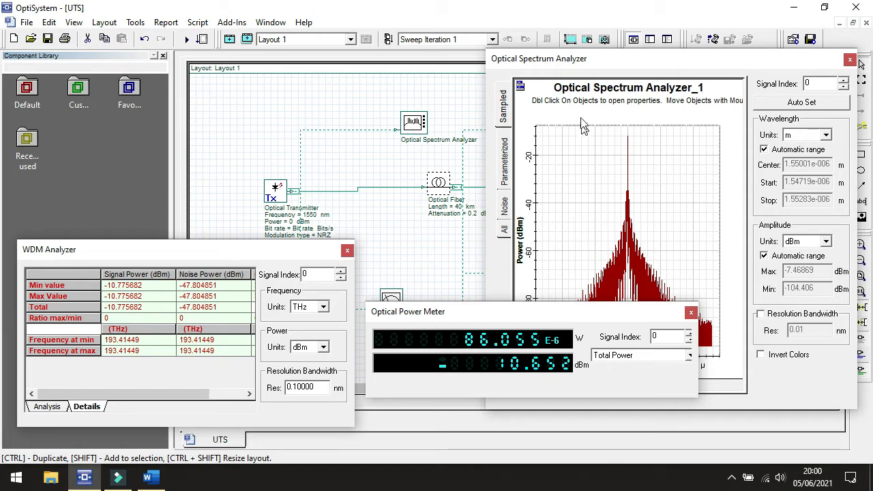
left_click(614, 62)
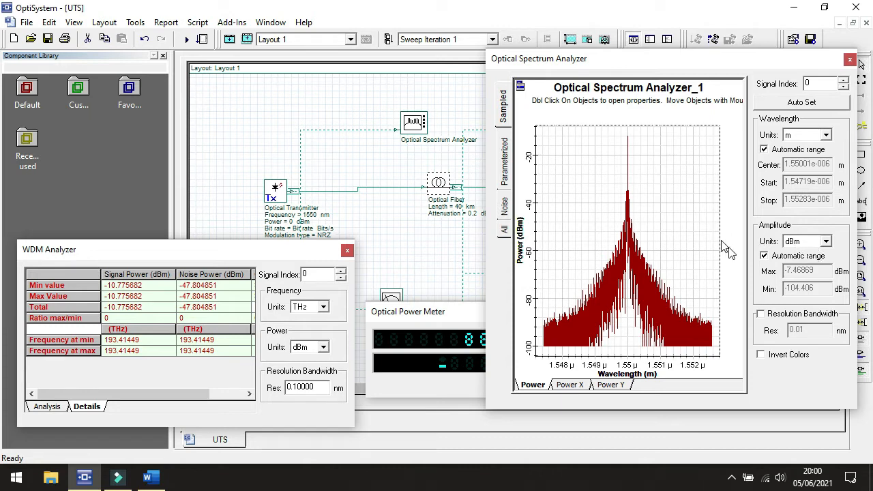
left_click(569, 384)
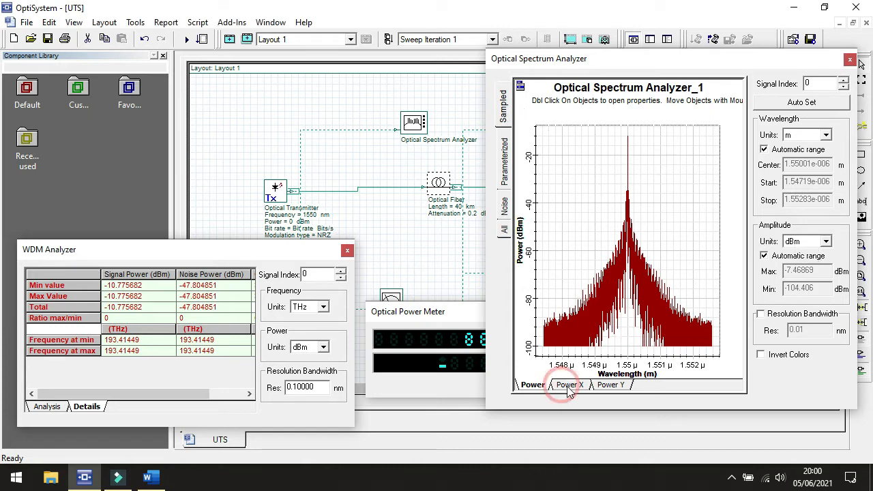
left_click(611, 385)
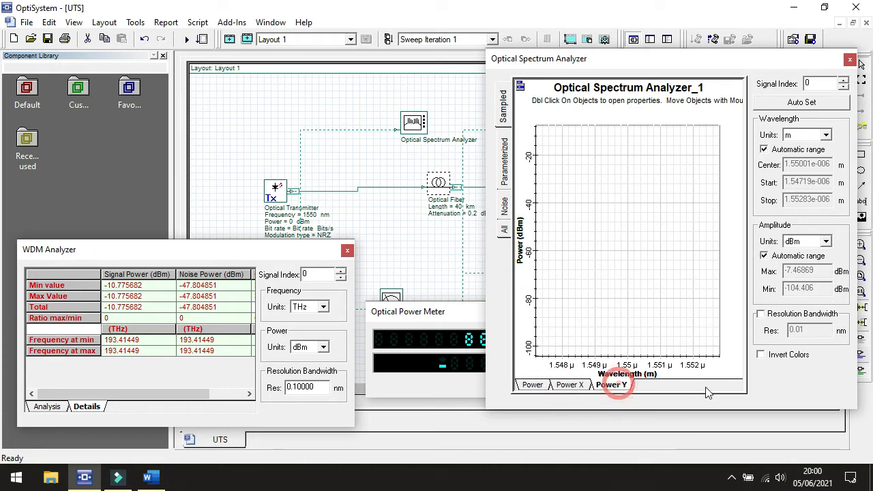
- Set the Optical Fiber's length to 50 km and recalculate the whole project
double_click(442, 189)
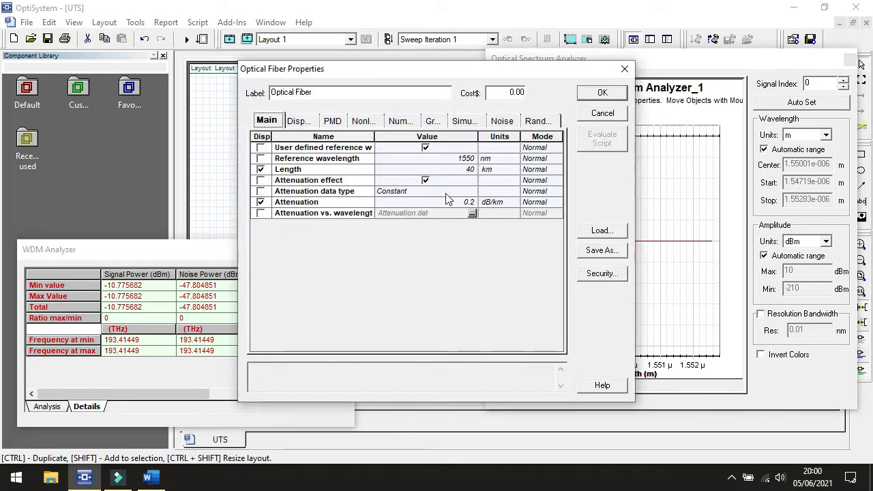
left_click(468, 169)
key("BackSpace")
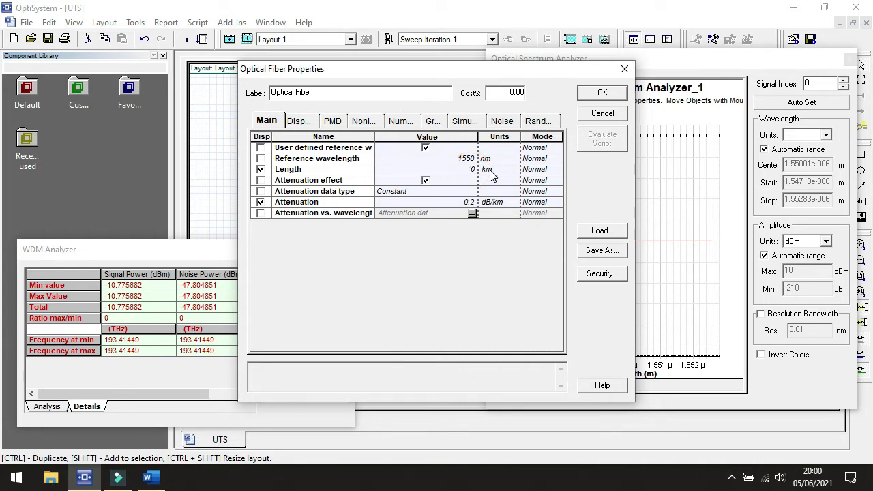
left_click(594, 89)
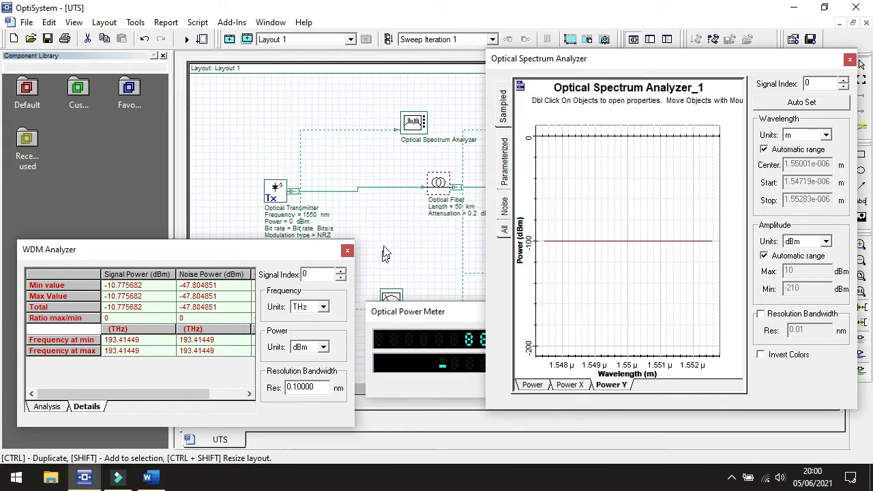
left_click(186, 39)
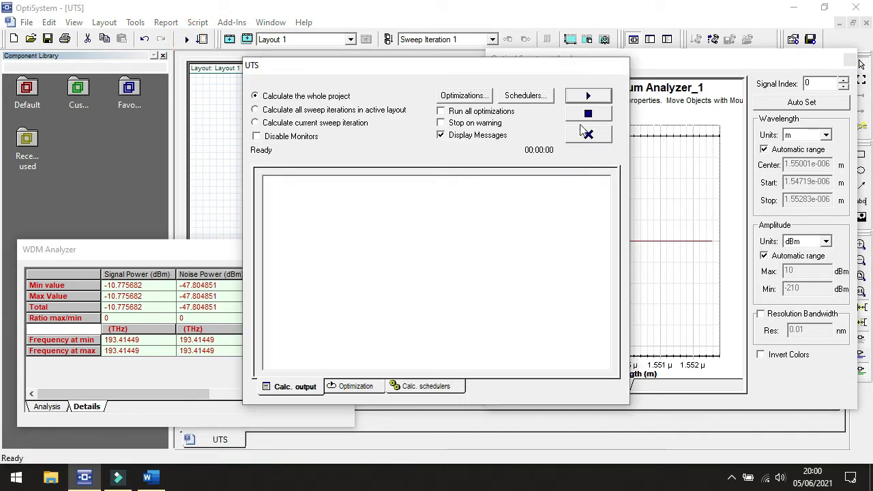
left_click(588, 96)
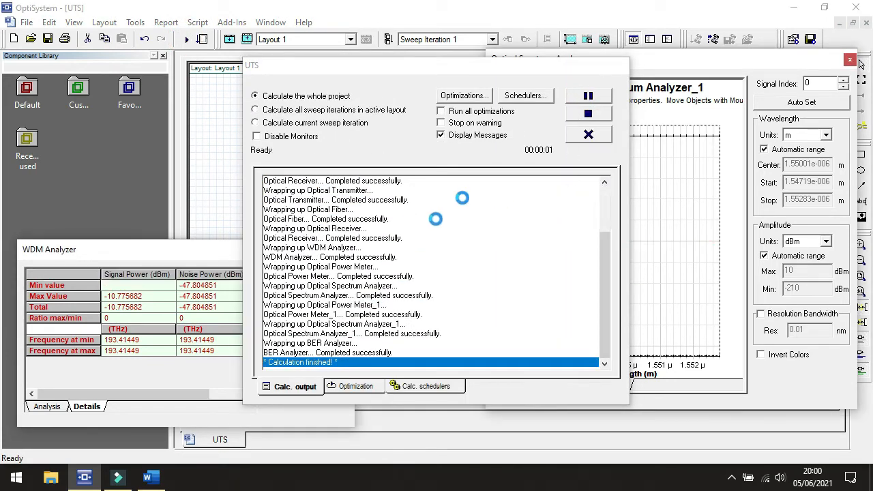
left_click(589, 134)
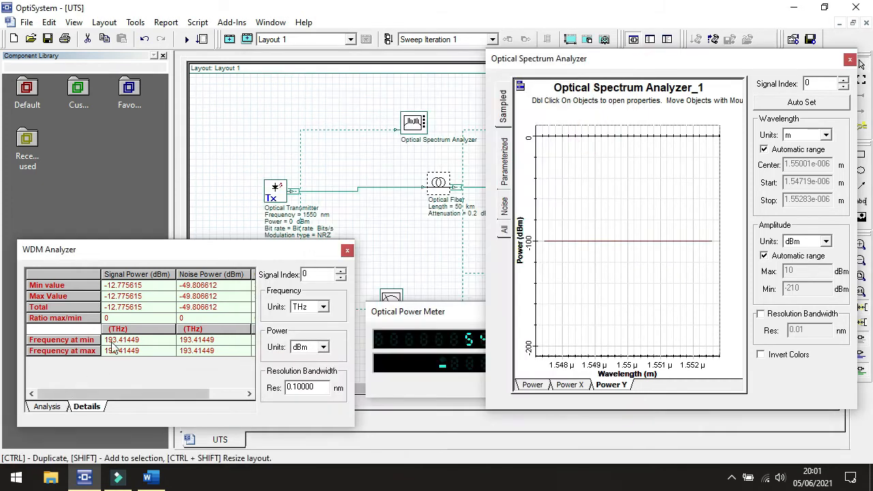
- Examine the WDM Analyzer, the power meter and the total power spectrum for the 50 km fiber
left_click(123, 250)
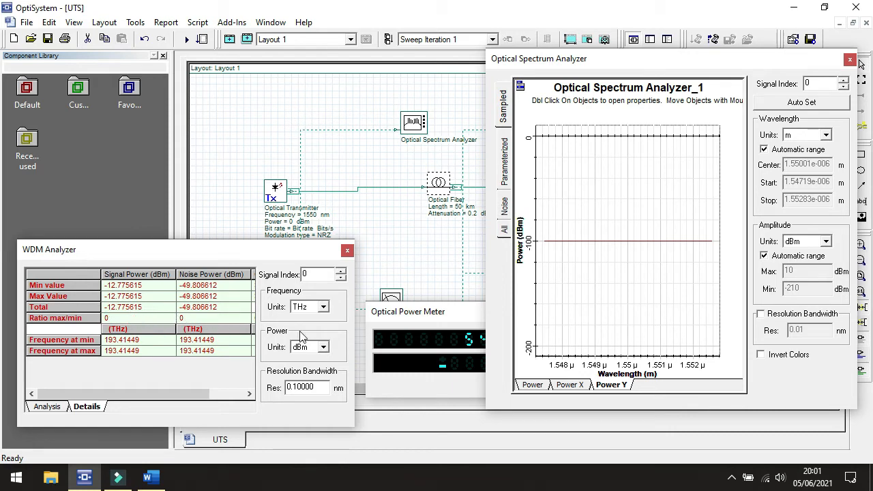
double_click(391, 300)
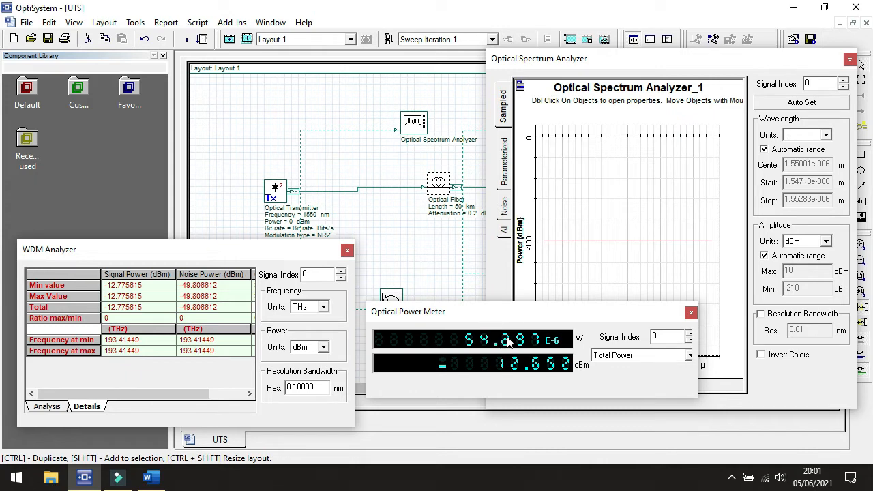
left_click(609, 65)
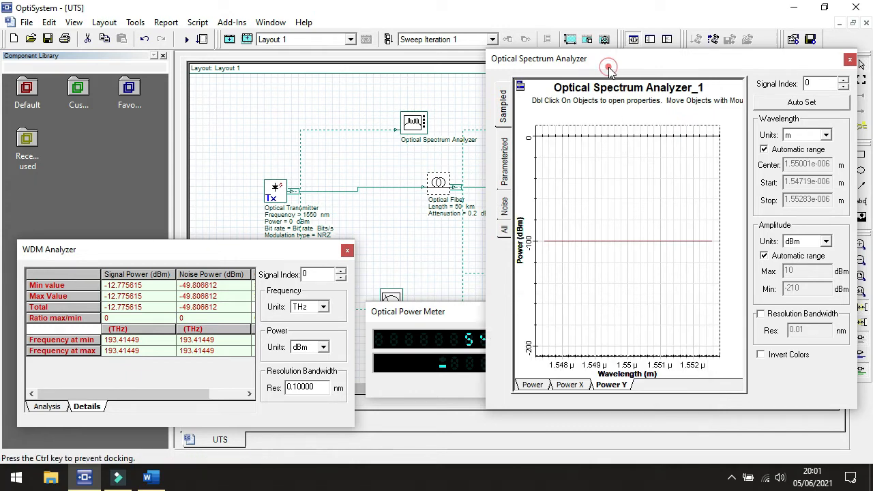
left_click(532, 384)
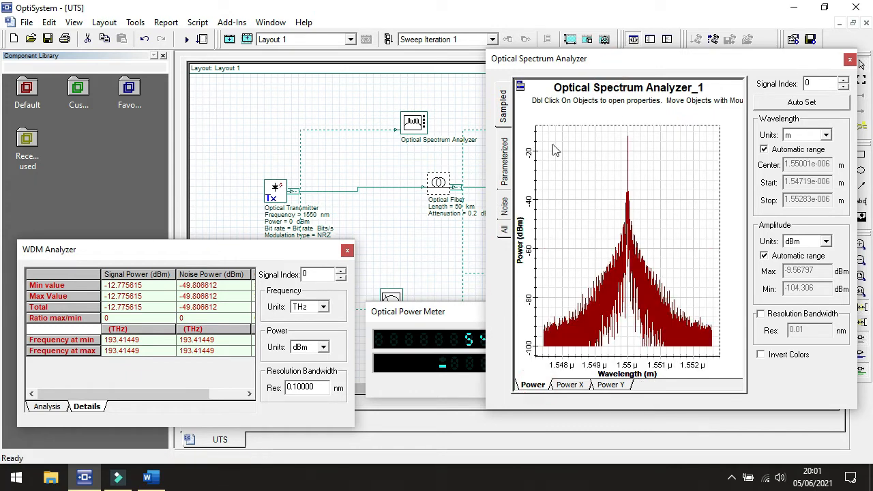
- Set the Optical Fiber's length to 60 km and recalculate the whole project
double_click(443, 188)
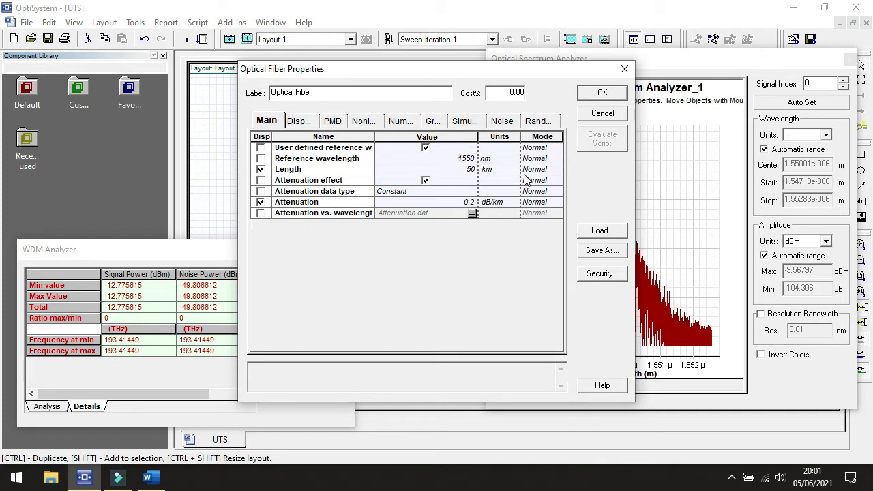
left_click(598, 96)
left_click(613, 120)
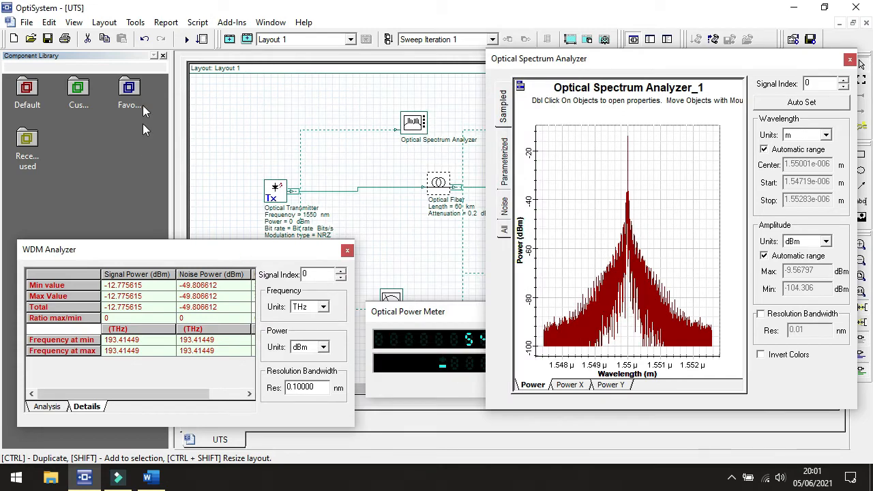
left_click(187, 39)
left_click(590, 95)
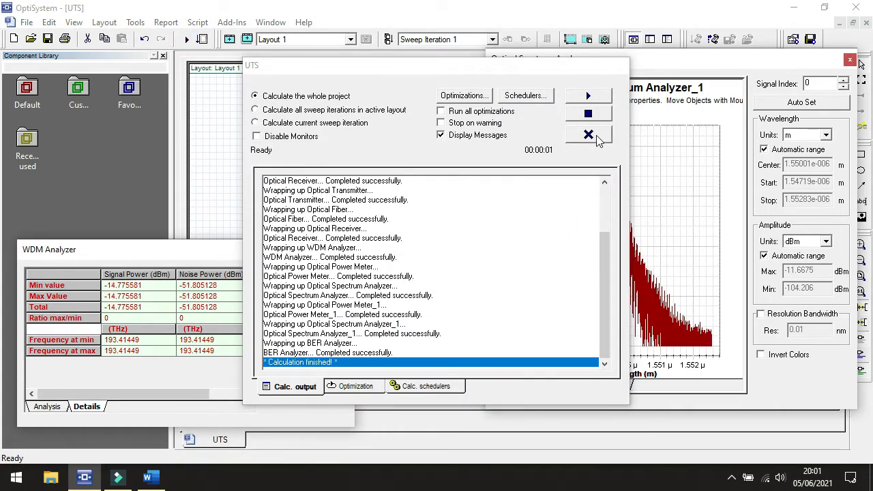
left_click(589, 134)
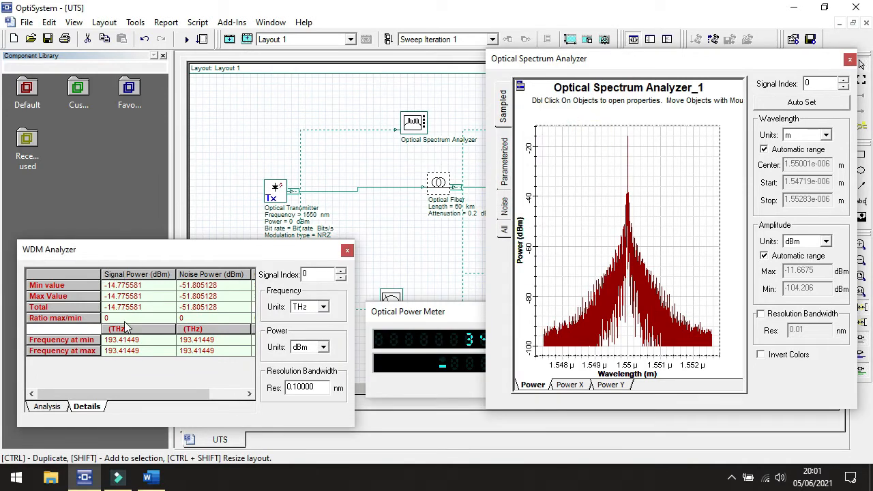
- Examine the WDM Analyzer, the power meter and the Power X, Power Y and total power spectra for the 60 km fiber
left_click(129, 251)
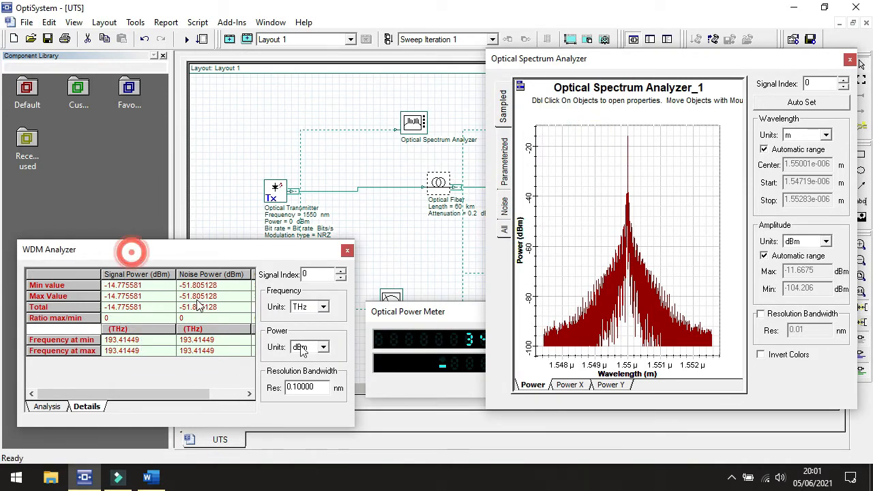
left_click(410, 314)
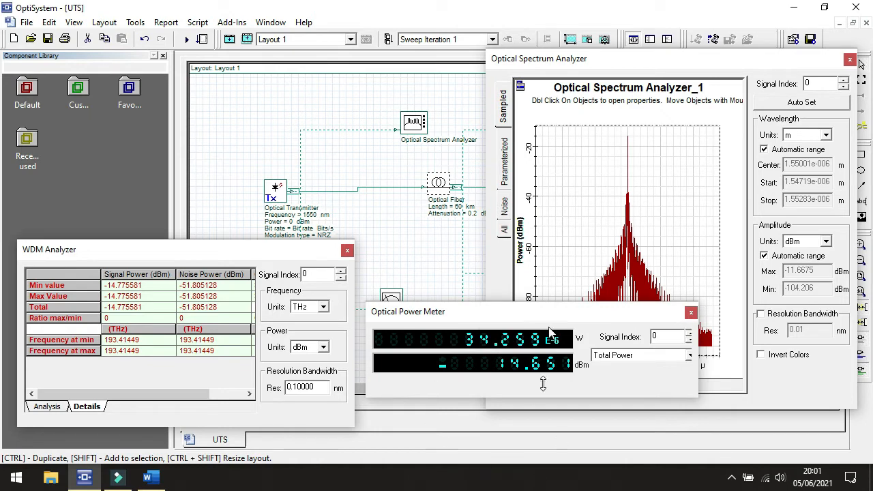
left_click(571, 67)
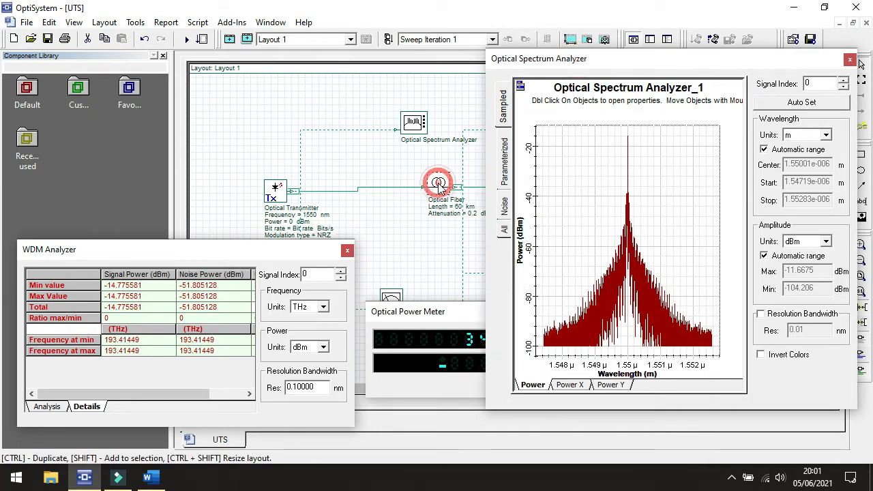
left_click(575, 386)
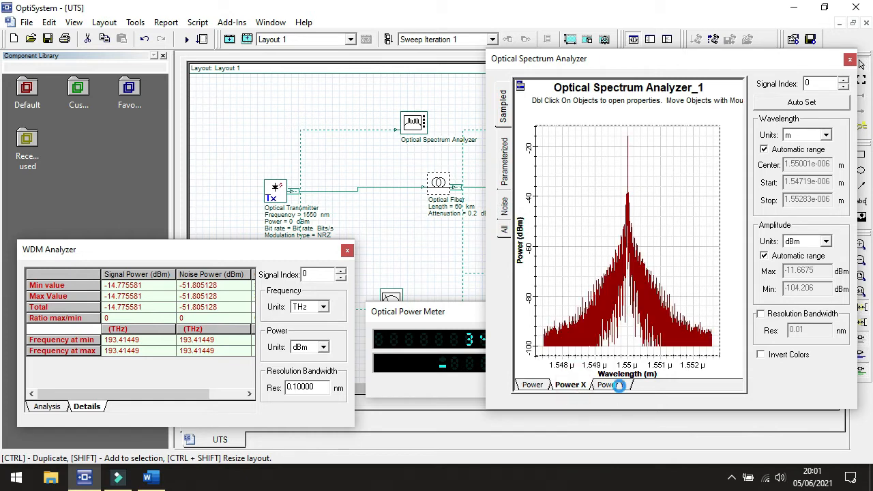
left_click(611, 385)
left_click(532, 386)
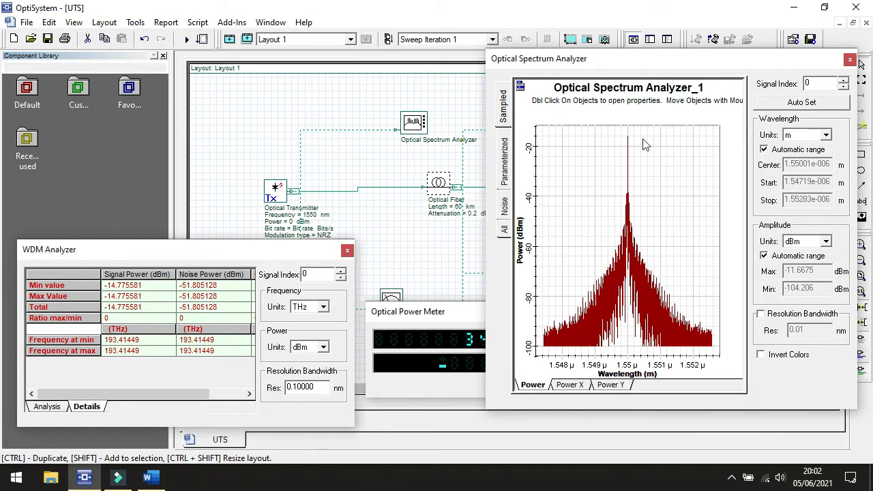
- Set the Optical Fiber's length to 70 km and recalculate the whole project
double_click(455, 189)
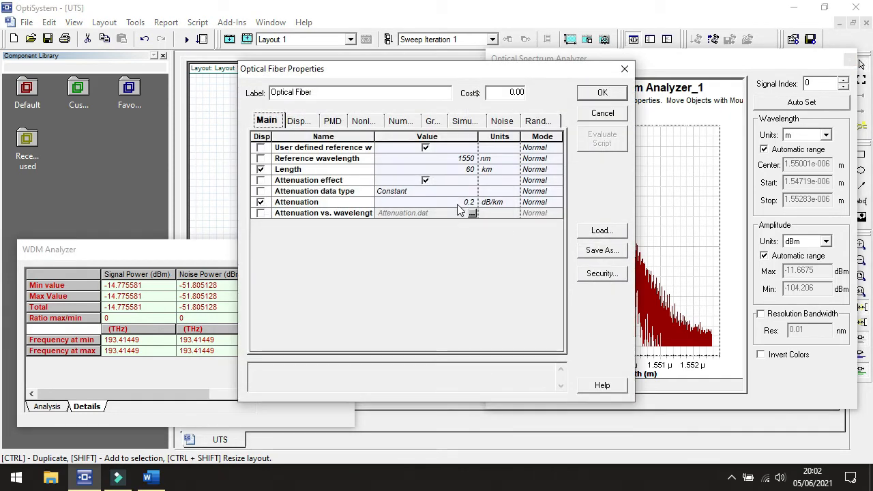
left_click(468, 170)
left_click(468, 172)
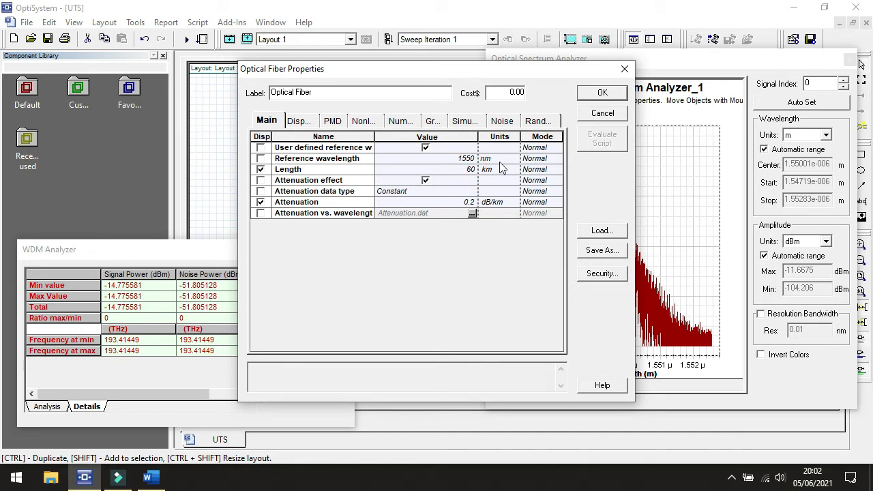
left_click(579, 94)
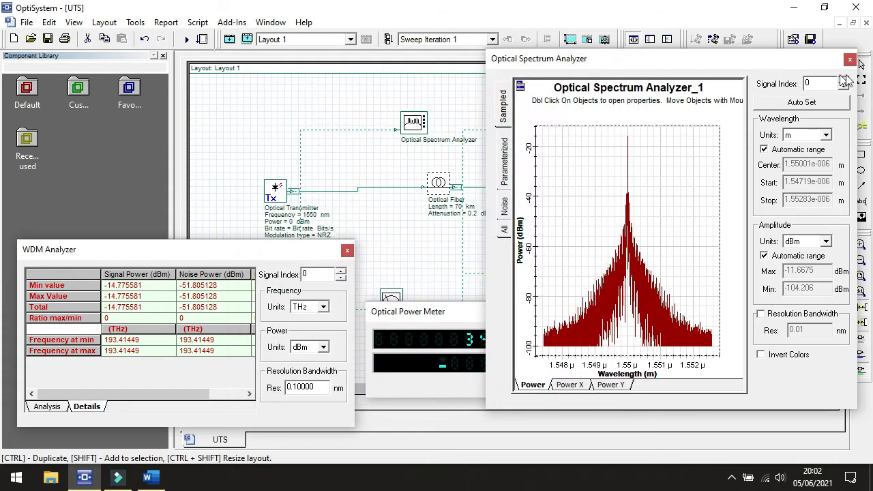
left_click(187, 40)
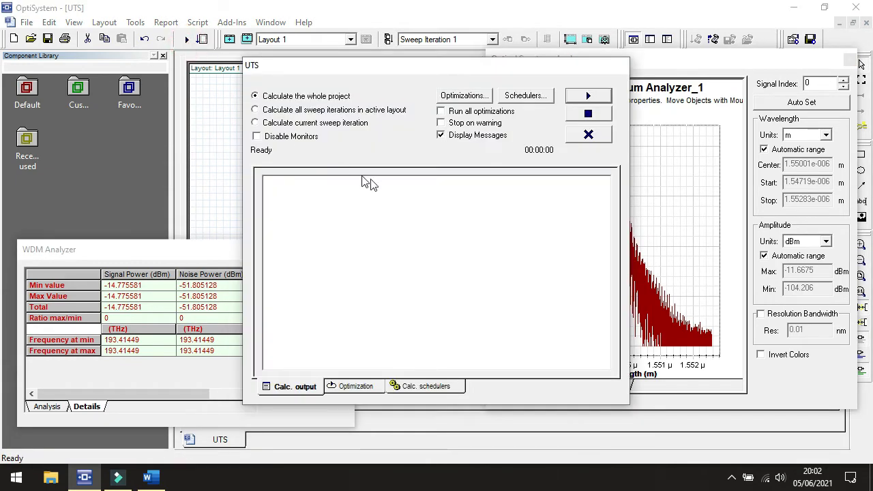
left_click(589, 95)
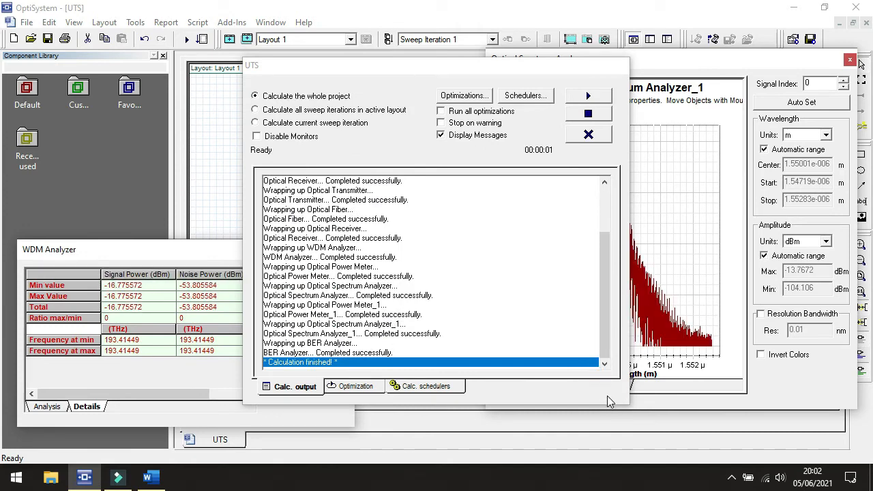
left_click(593, 134)
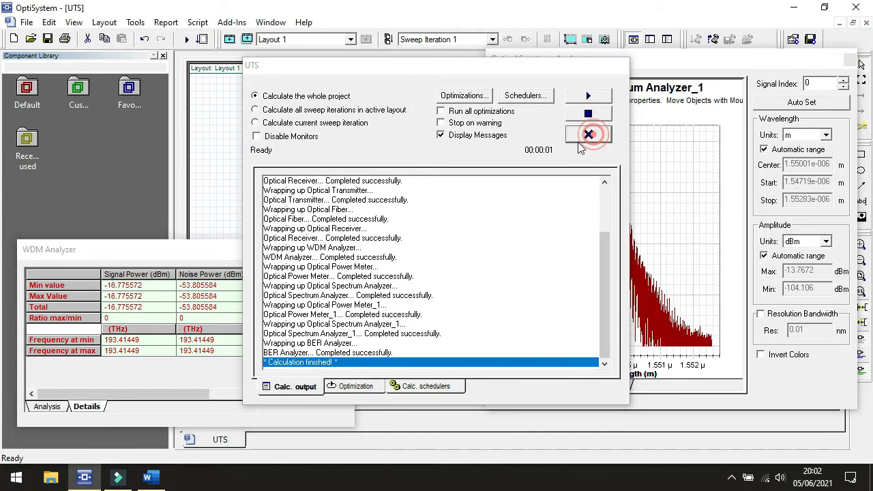
- Arrange the WDM Analyzer and Optical Power Meter windows beside the output spectrum and examine the results for the 70 km fiber
left_click_drag(136, 255, 95, 126)
left_click_drag(405, 311, 129, 314)
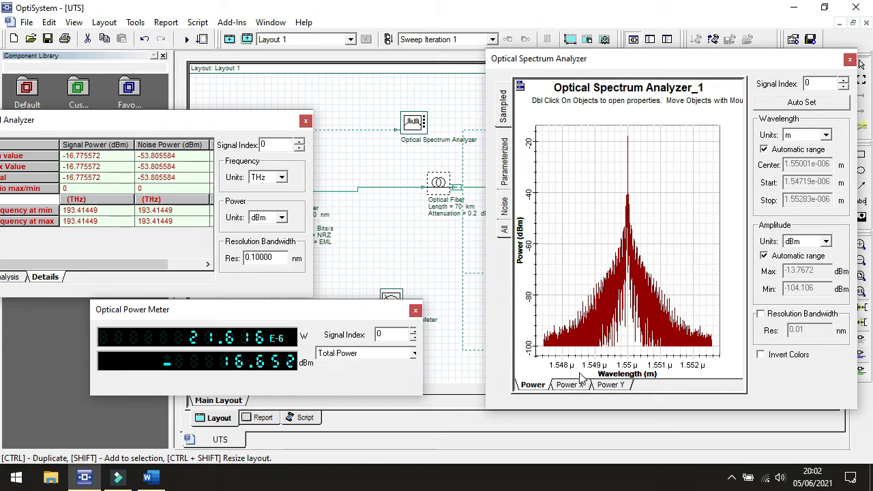
left_click_drag(123, 120, 151, 117)
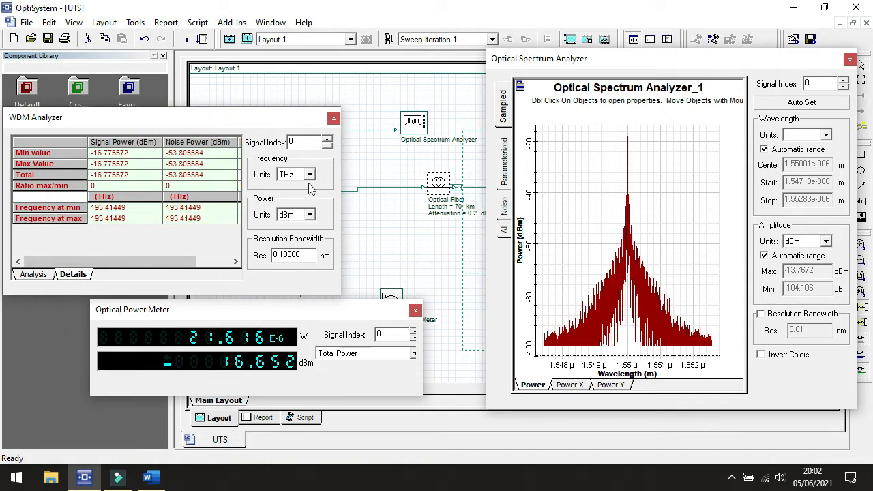
- Set the Optical Fiber's length to 80 km and recalculate the whole project
left_click(441, 187)
double_click(442, 189)
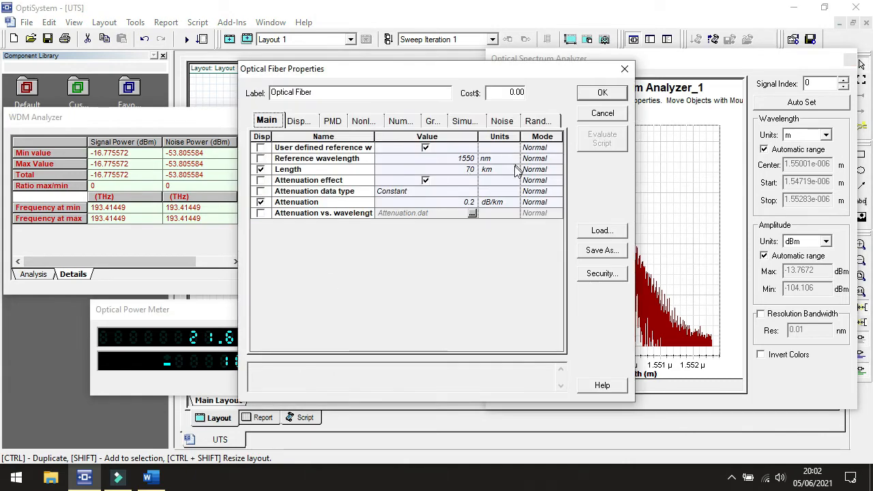
double_click(470, 169)
type("80")
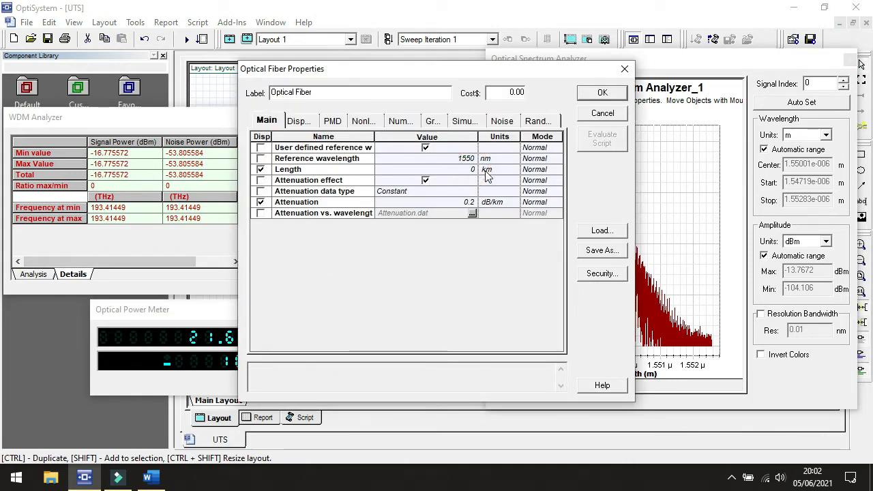
left_click(602, 92)
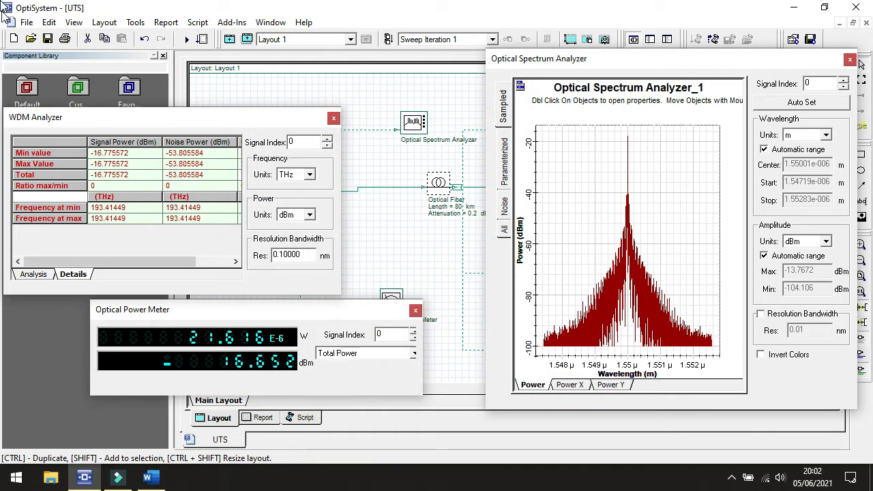
left_click(187, 39)
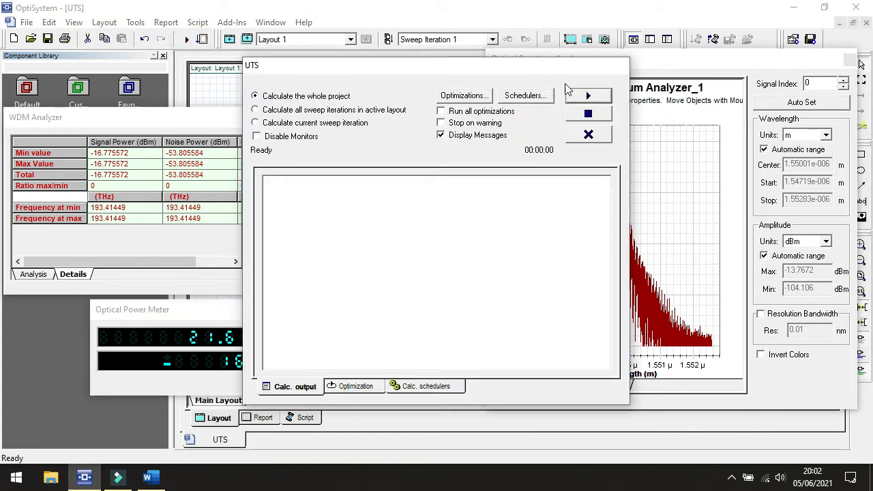
left_click(584, 96)
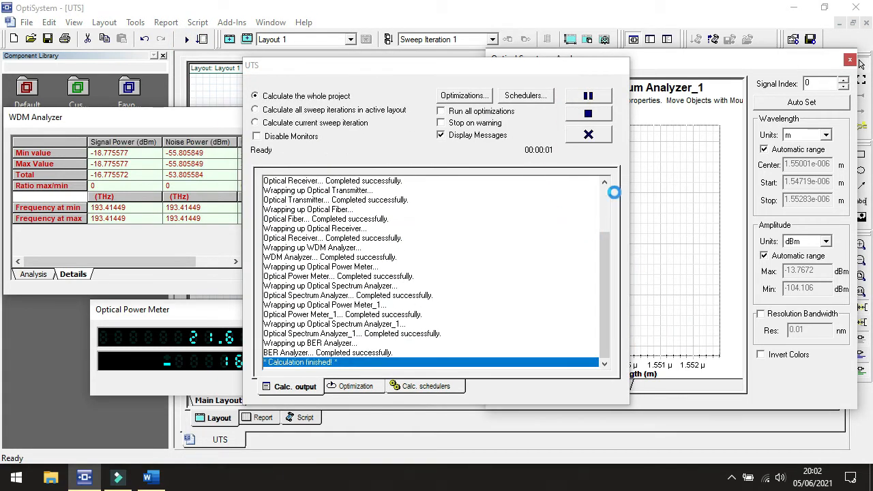
left_click(588, 135)
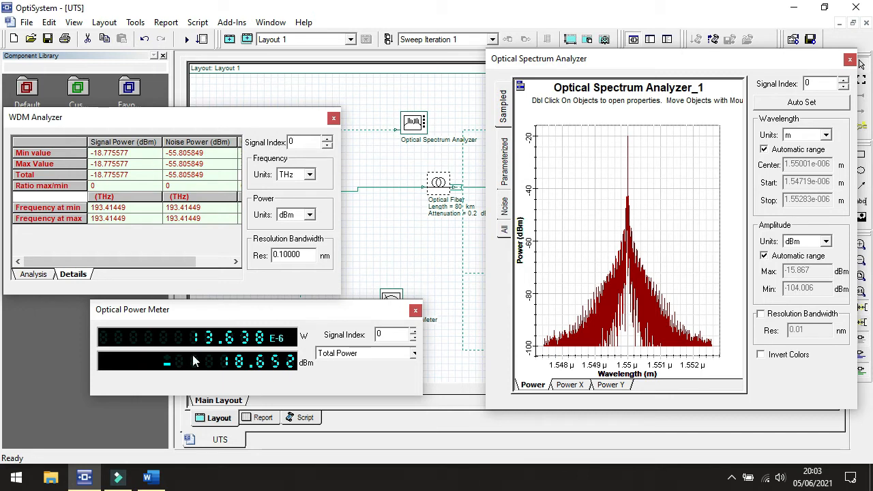
- Examine the output spectrum, WDM Analyzer and power meter for the 80 km fiber and close the result windows
left_click(628, 60)
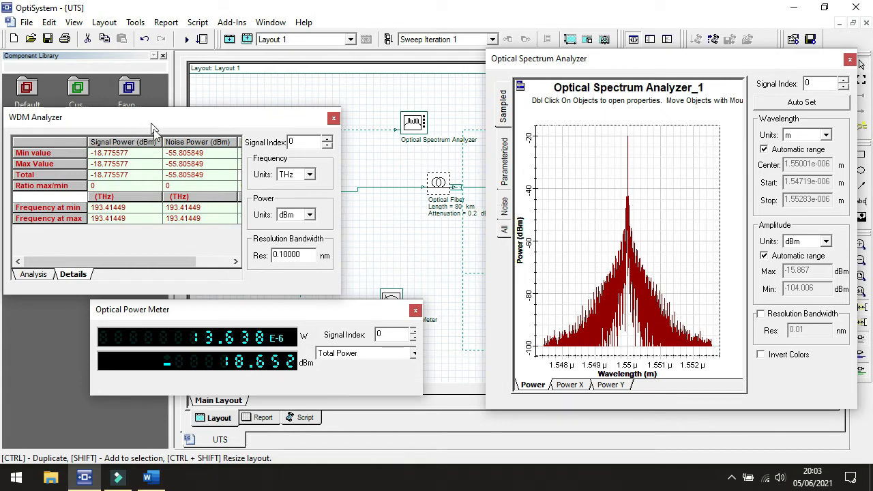
left_click(414, 310)
left_click(850, 60)
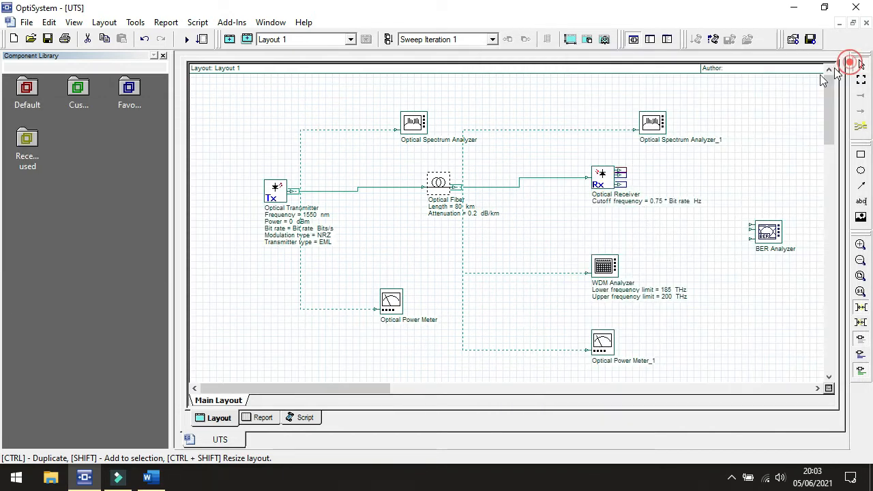
- Switch to the Word document and read the remaining parts of question 4 and the measurement tasks in question 5
left_click(151, 477)
scroll(285, 228, "down", 1)
scroll(286, 228, "down", 5)
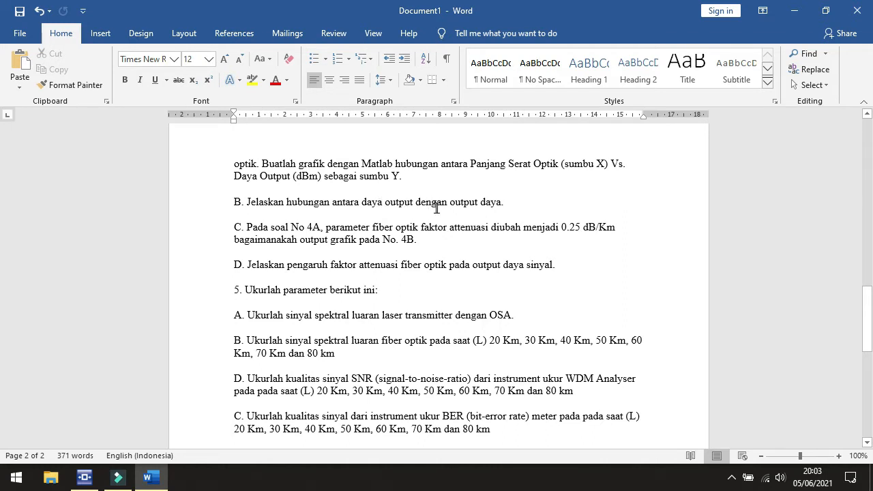
scroll(448, 223, "down", 2)
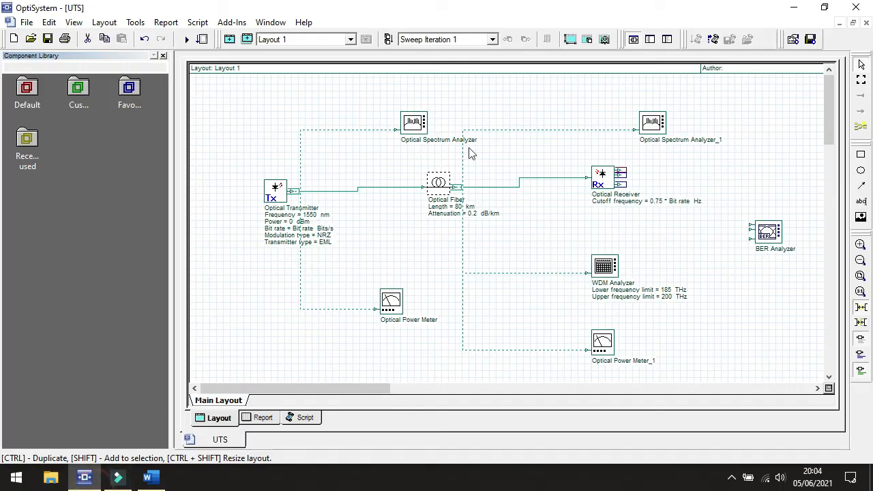
- Set the Optical Fiber's attenuation to 0.25 dB/km and recalculate the whole project
double_click(443, 193)
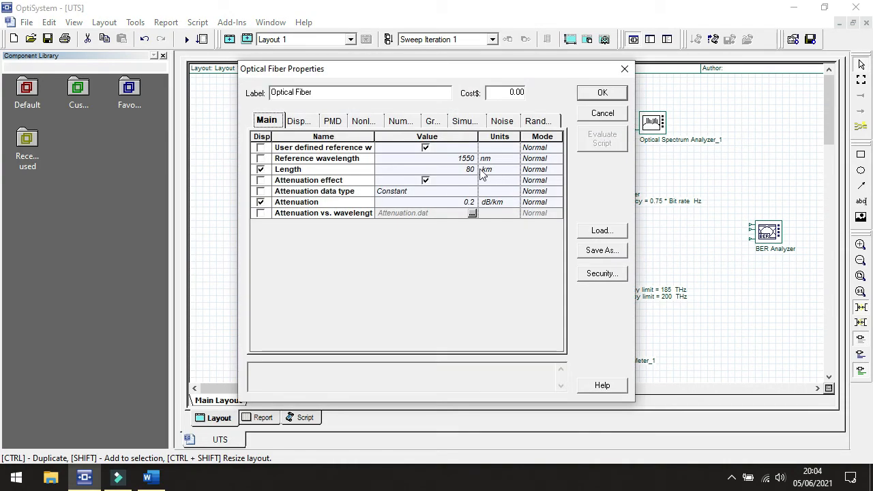
left_click(473, 171)
left_click(474, 203)
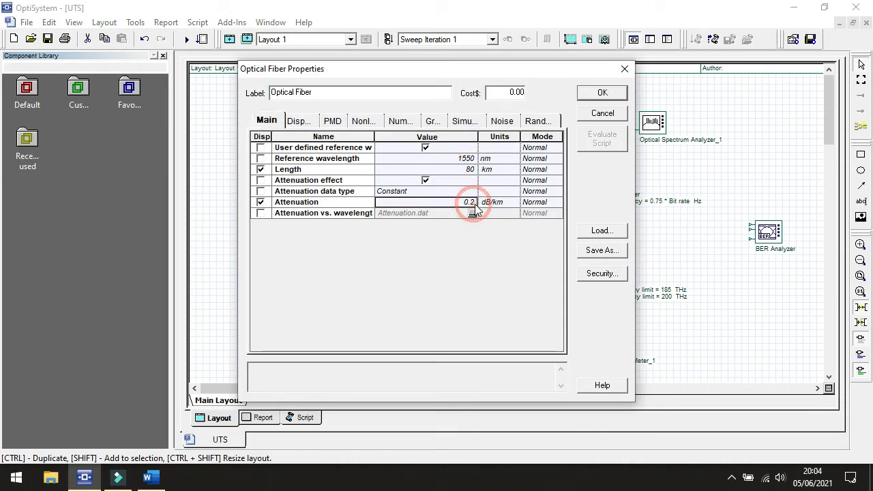
left_click(597, 92)
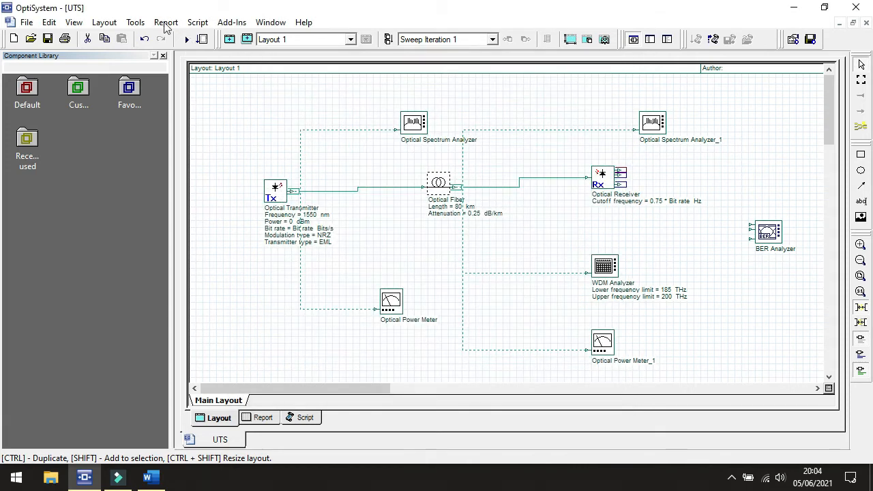
left_click(186, 39)
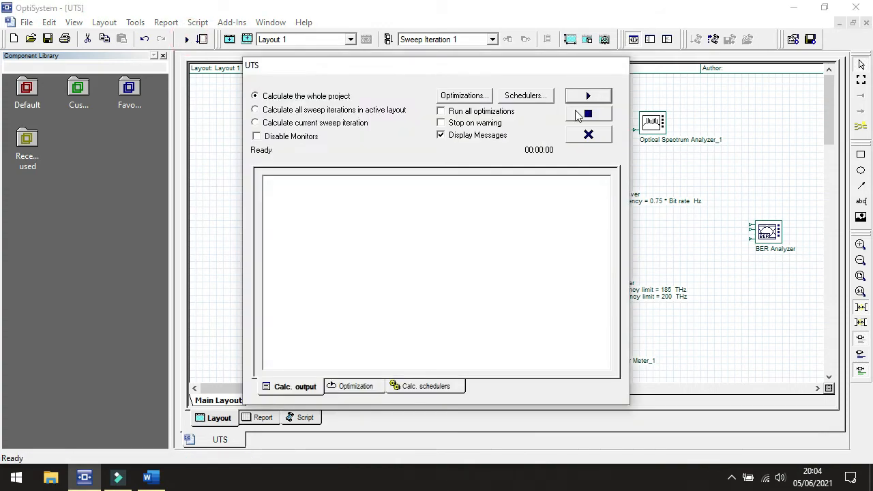
left_click(590, 98)
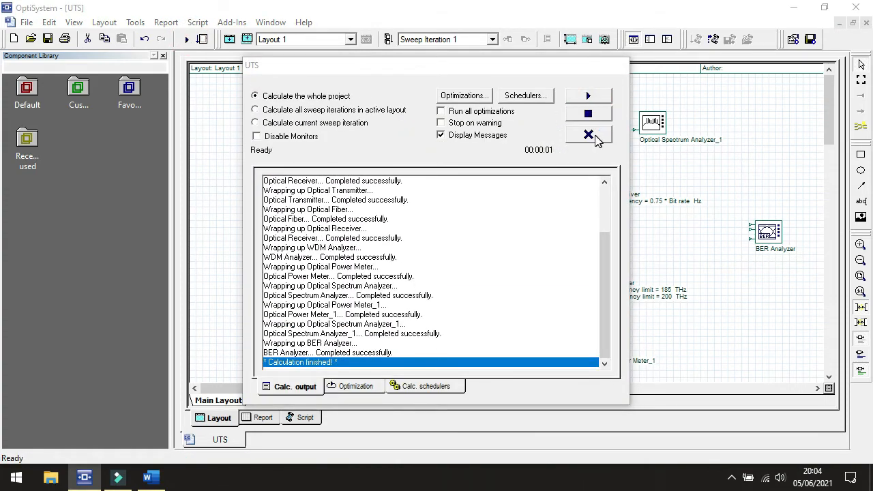
left_click(590, 135)
- Delete Optical Spectrum Analyzer_1 from the layout and try to undo the deletion
left_click(652, 124)
key("Delete")
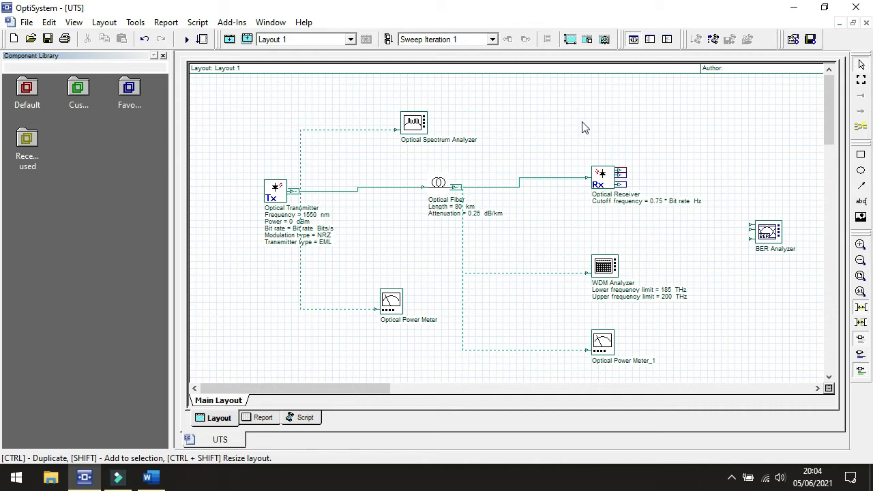
key("ctrl+s")
key("ctrl+z")
left_click(603, 121)
- Duplicate the Optical Spectrum Analyzer above the Optical Receiver and connect the copy's input to the Optical Fiber's output
left_click(427, 127)
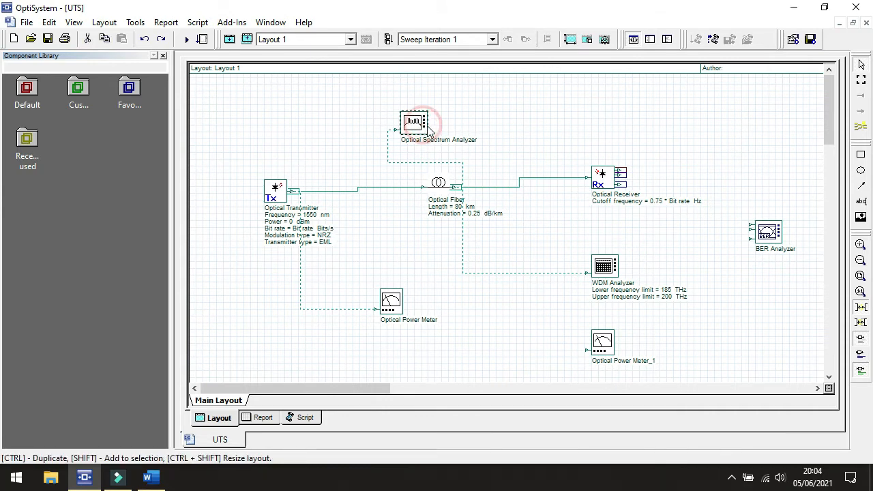
left_click_drag(428, 130, 617, 133)
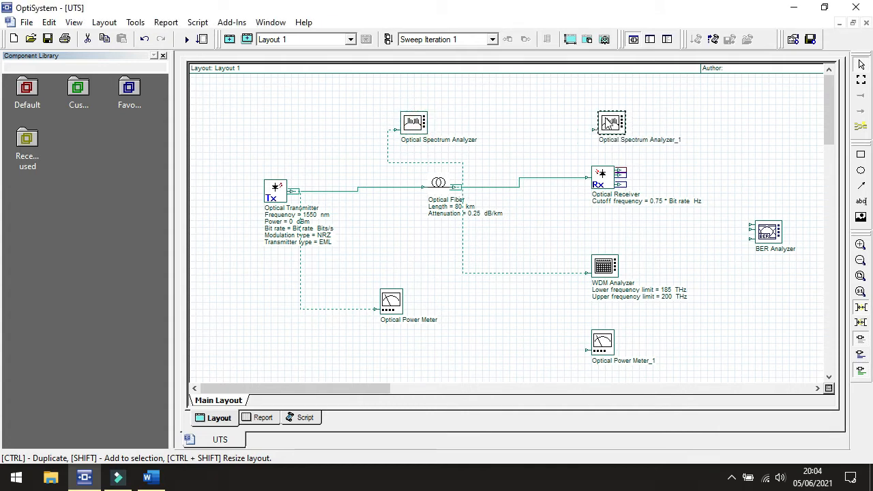
mouse_move(593, 129)
left_mouse_down()
mouse_move(466, 183)
mouse_move(593, 130)
left_mouse_up()
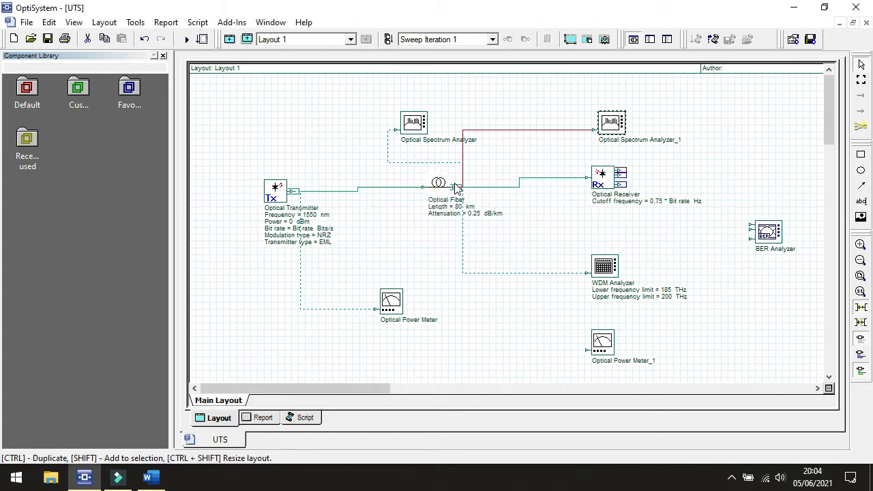
- Delete the link between the fiber output and the first Optical Spectrum Analyzer and connect that analyzer to the Optical Transmitter's output
right_click(402, 162)
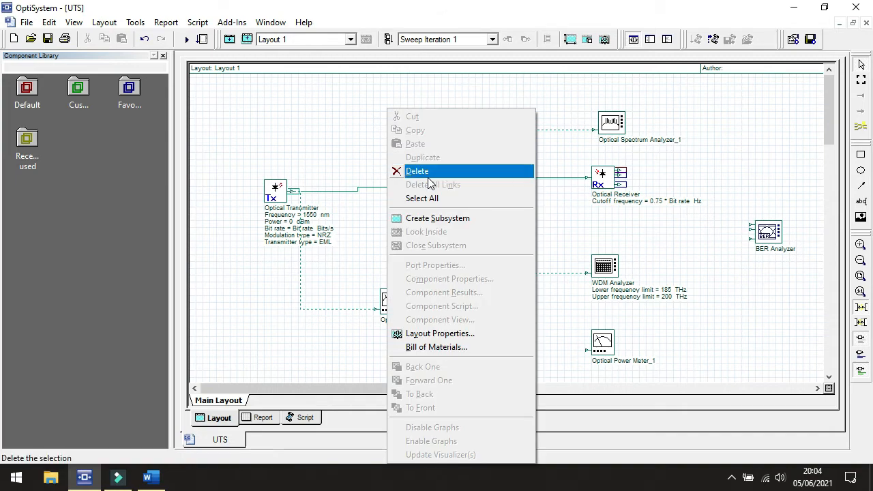
left_click(428, 175)
left_click_drag(293, 191, 395, 130)
- Examine both optical spectrum analyzers, the WDM Analyzer and Optical Power Meter_1 for the 80 km fiber with 0.25 dB/km attenuation
double_click(413, 124)
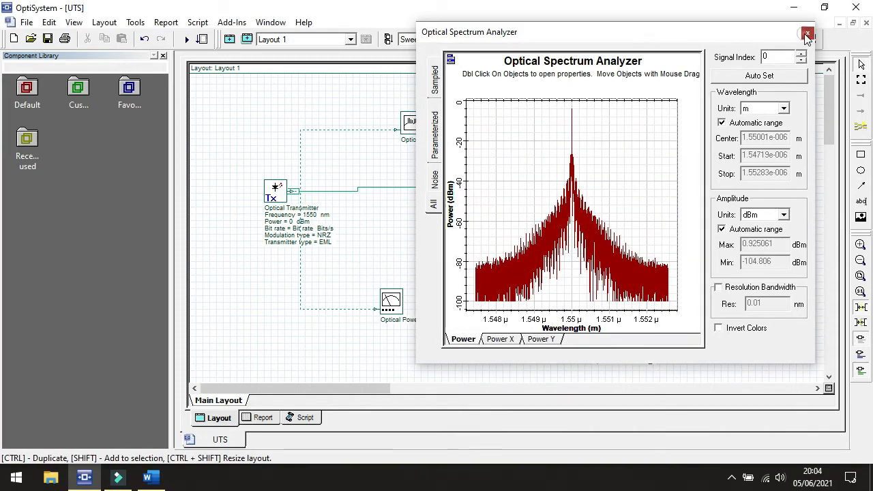
left_click(806, 34)
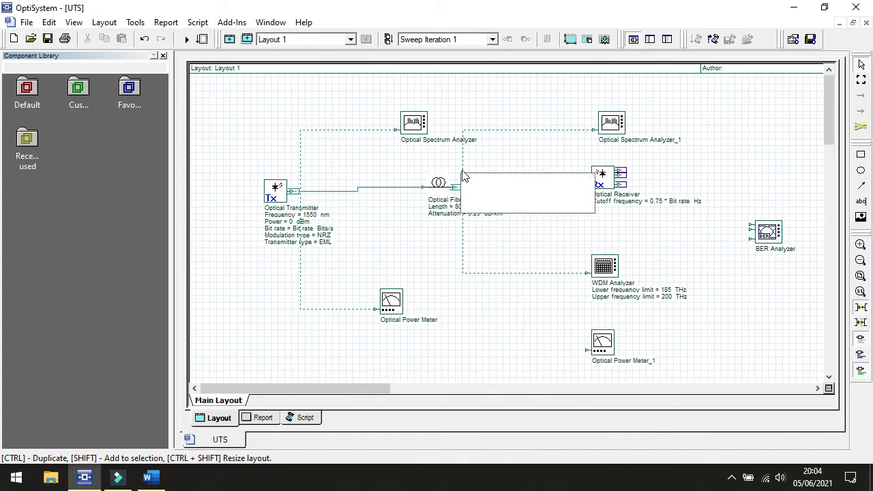
double_click(609, 127)
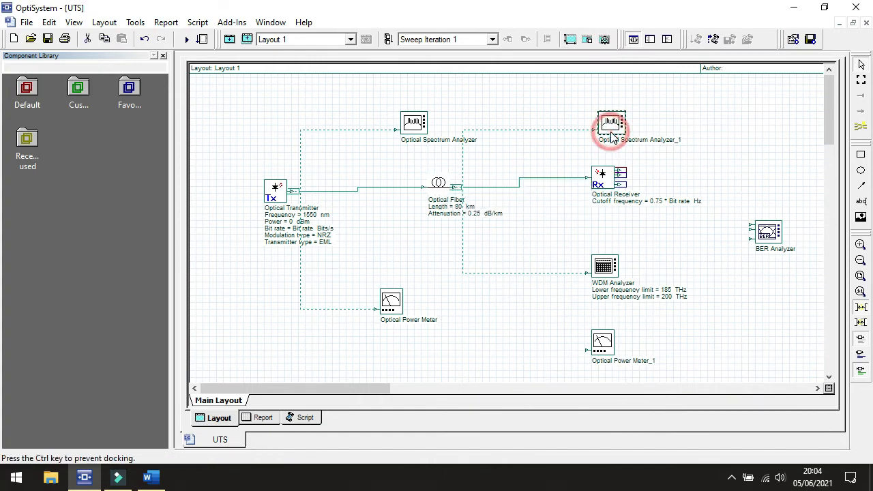
left_click_drag(694, 145, 238, 55)
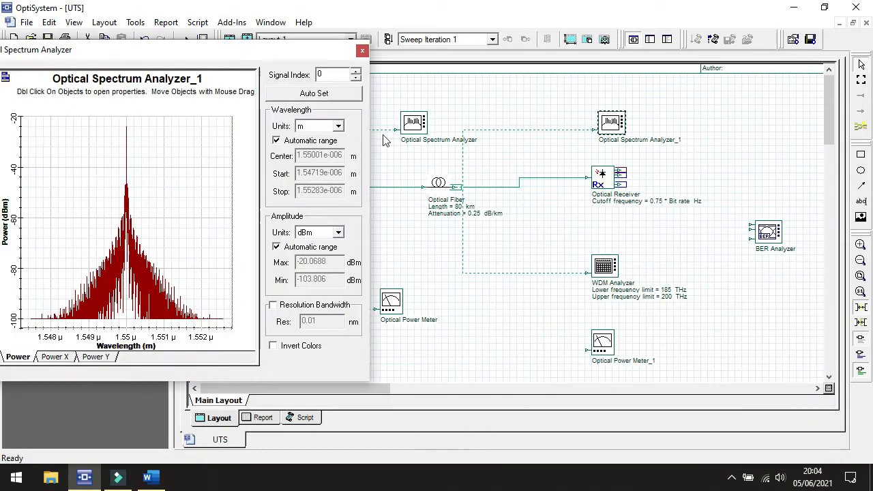
double_click(604, 267)
left_click_drag(175, 121, 687, 97)
double_click(599, 346)
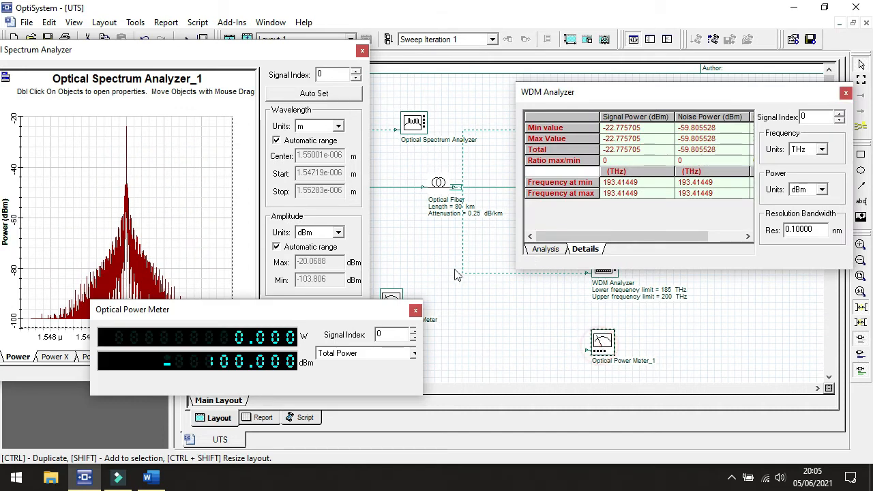
left_click_drag(318, 310, 628, 308)
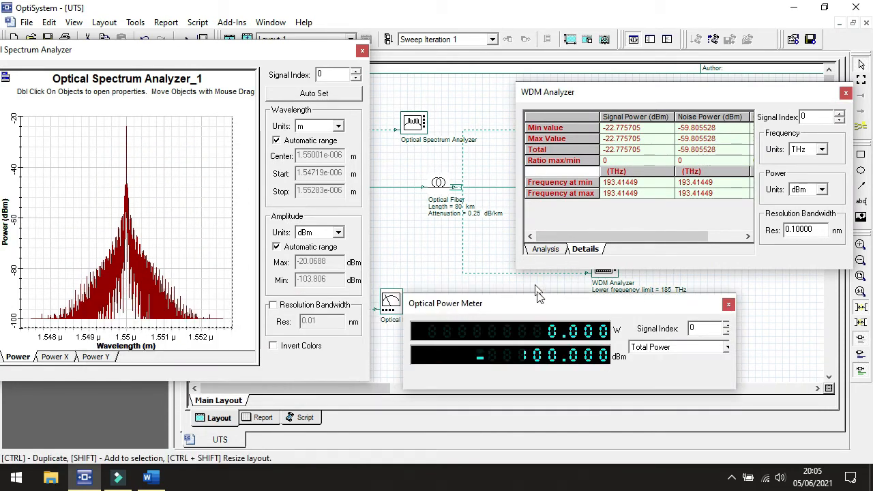
left_click_drag(533, 305, 586, 306)
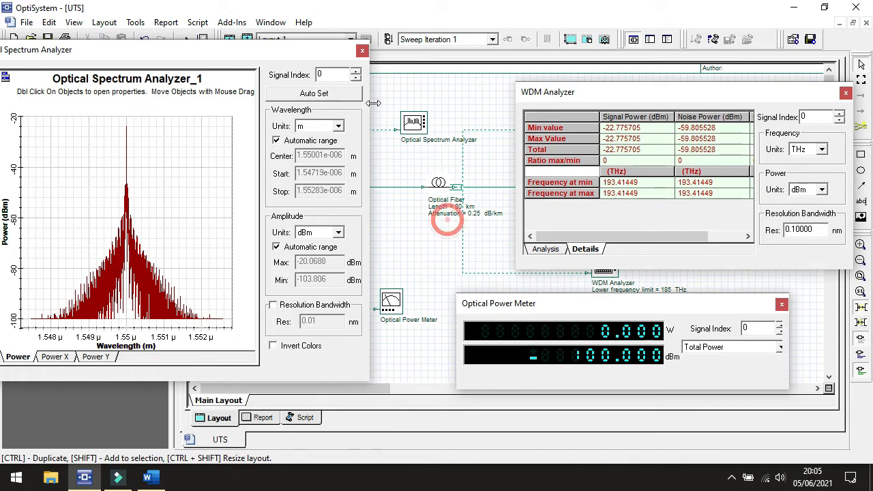
- Close the Optical Spectrum Analyzer_1 display and recalculate the whole project
left_click(362, 51)
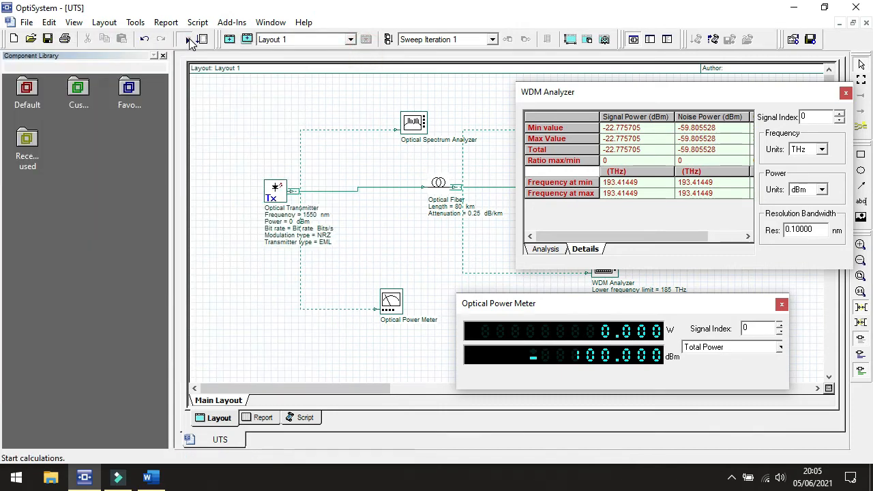
left_click(186, 39)
left_click(585, 97)
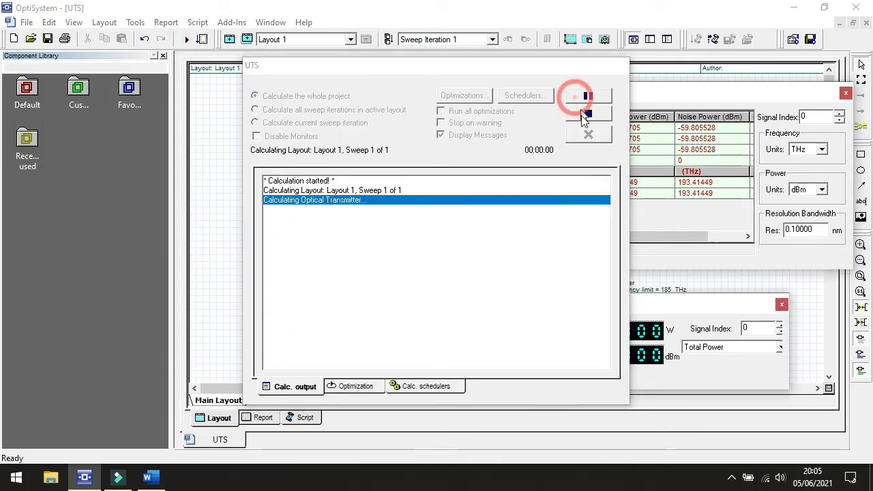
left_click(588, 135)
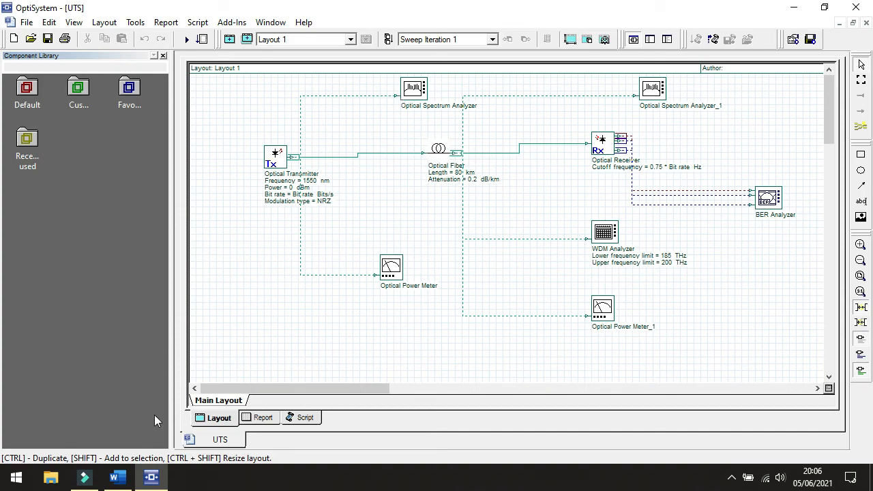
- Check the assignment questions in Word and, back in OptiSystem, set the Optical Fiber's attenuation to 0.25 dB/km
left_click(117, 477)
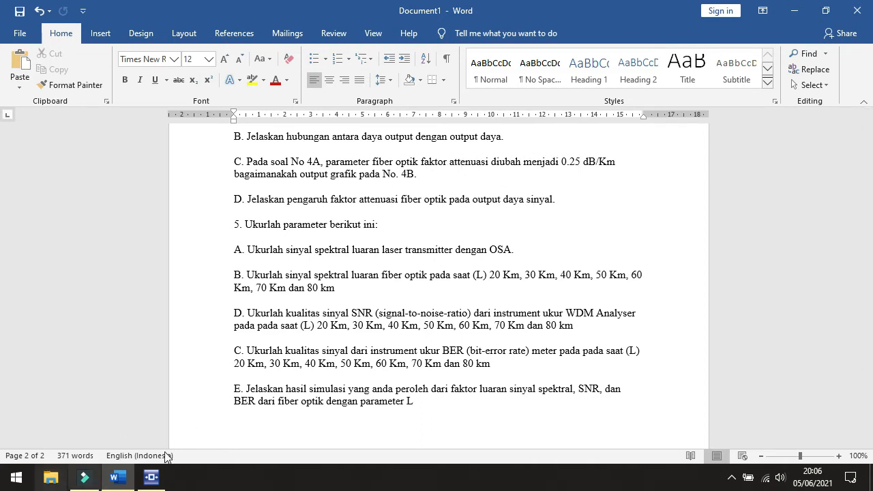
left_click(152, 477)
double_click(439, 157)
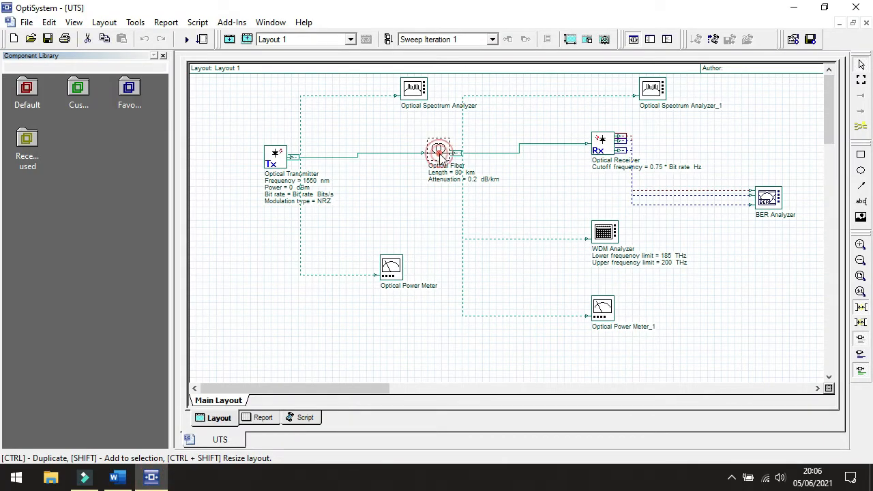
left_click(468, 201)
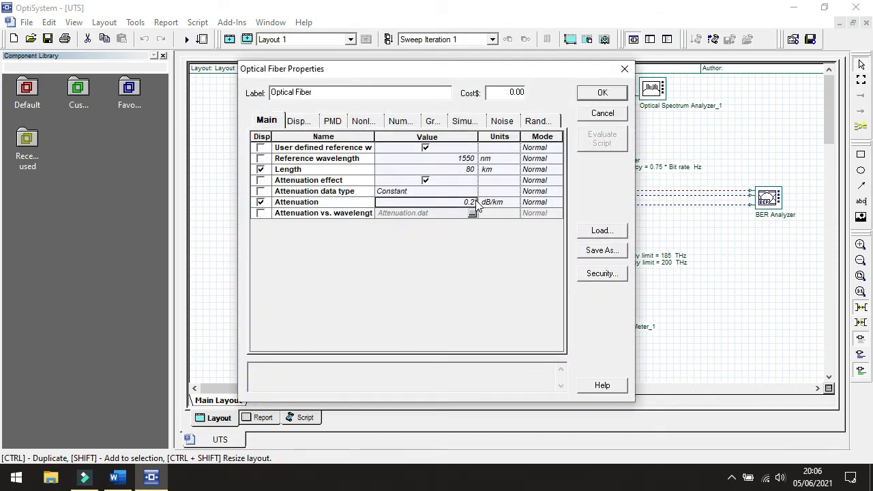
type("5")
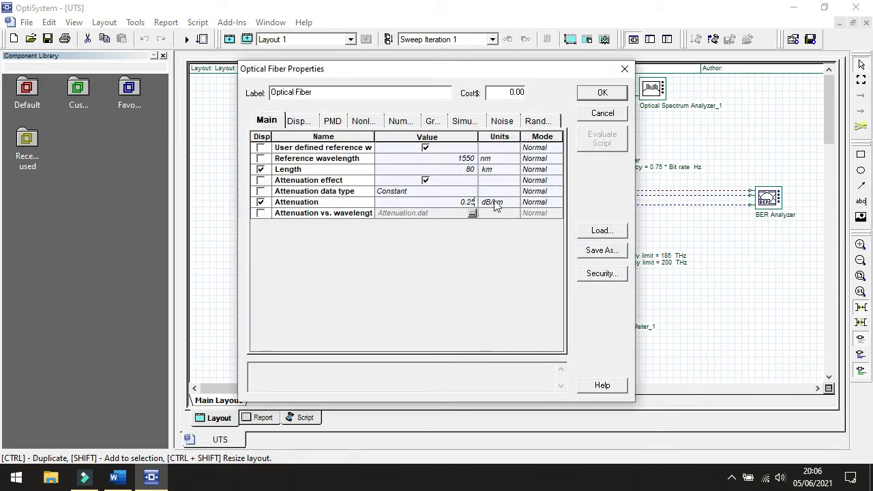
left_click(607, 91)
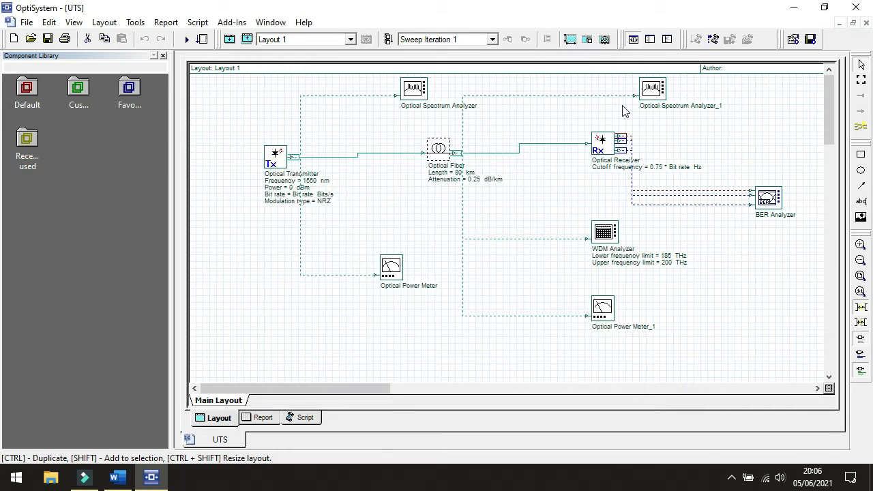
- Calculate the whole project with the 80 km fiber and close the calculation window
left_click(186, 39)
left_click(591, 94)
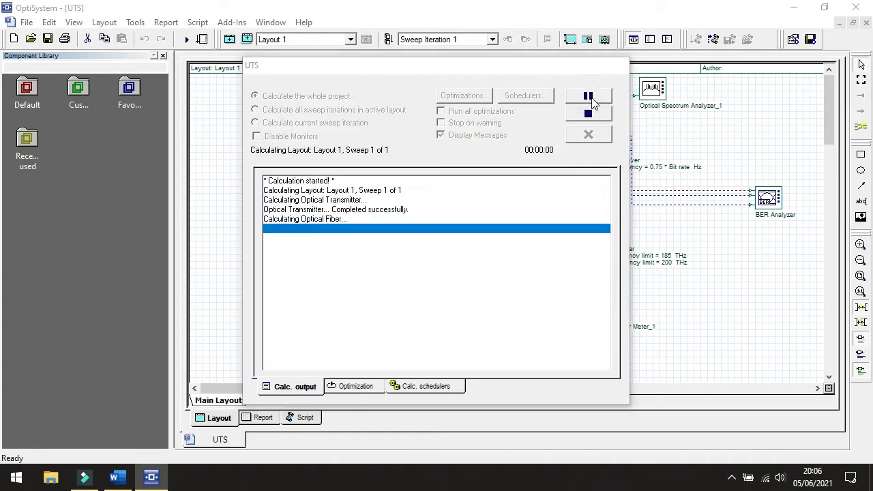
left_click(587, 134)
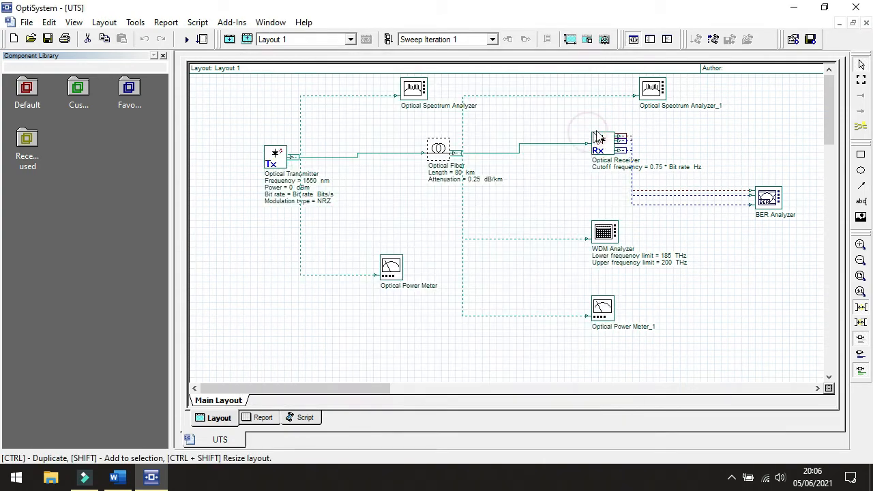
- Examine the fiber output side by side on Optical Spectrum Analyzer_1, the WDM Analyzer and Optical Power Meter_1, and close all three displays
double_click(648, 88)
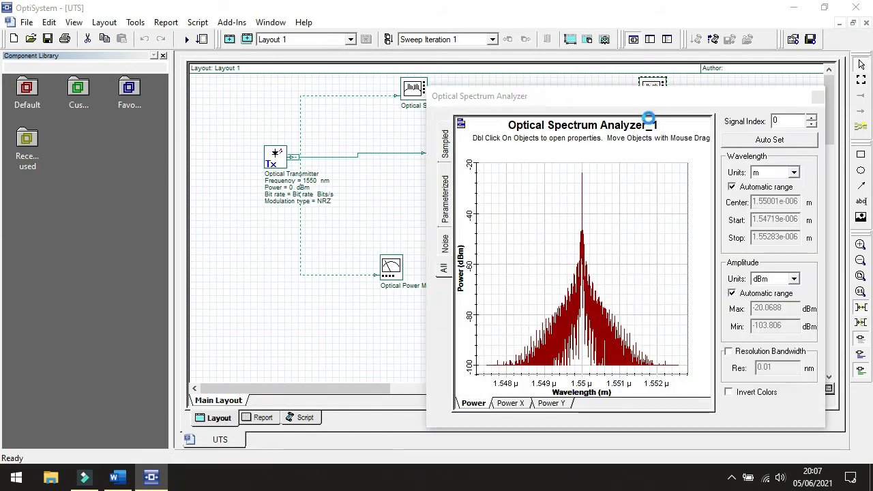
left_click_drag(658, 87, 191, 60)
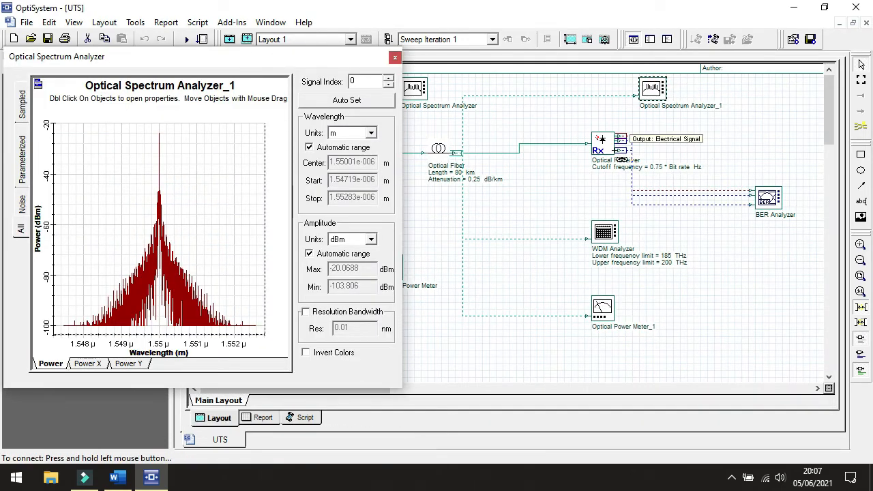
double_click(604, 231)
left_click_drag(467, 214, 477, 120)
left_click(536, 287)
left_click_drag(593, 114, 635, 86)
double_click(602, 308)
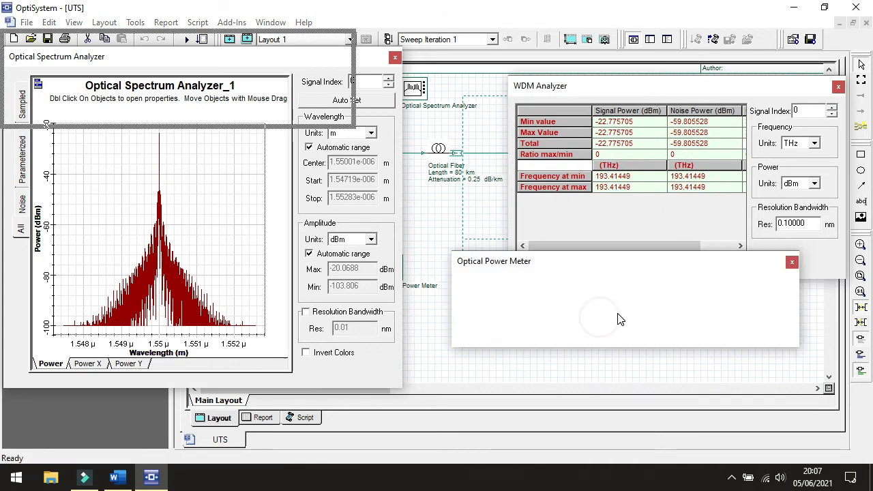
left_click_drag(589, 267, 583, 315)
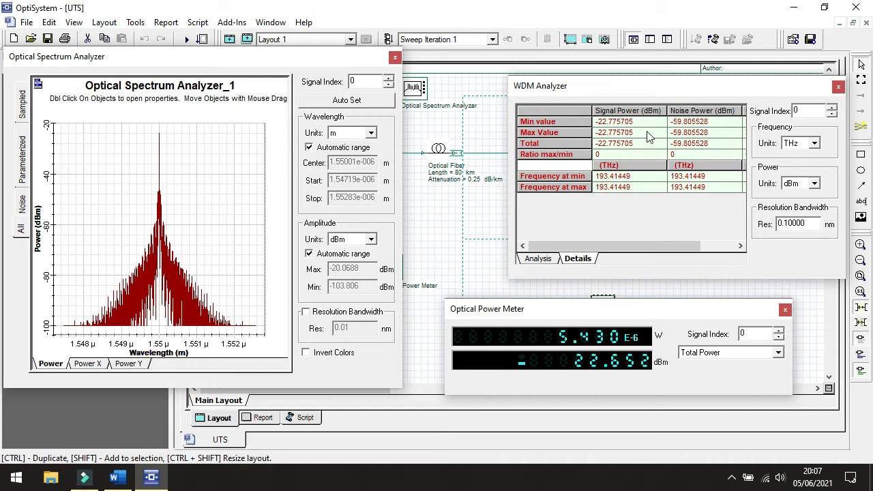
left_click(838, 87)
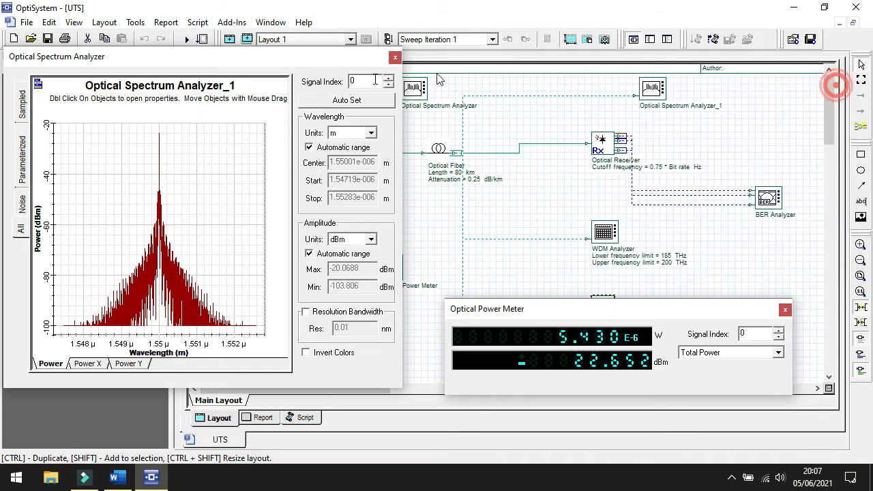
left_click(394, 56)
left_click(785, 309)
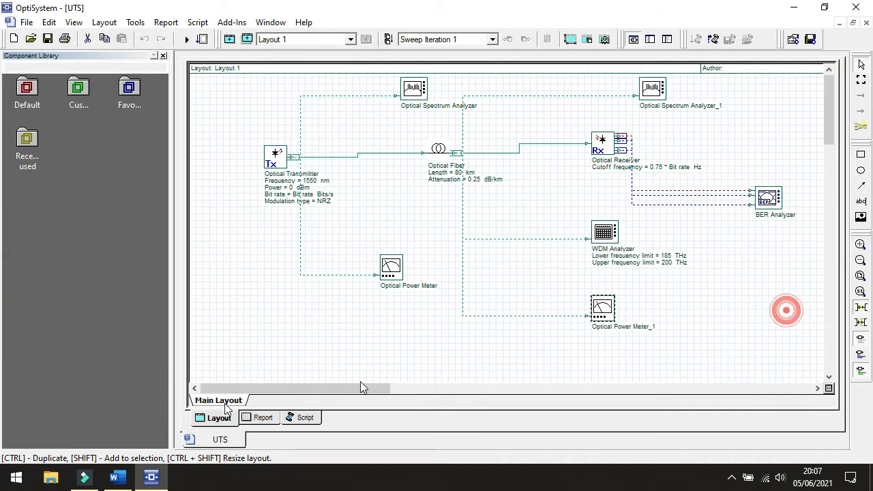
- Switch to Word and review assignment questions 4 and 5 on the fiber lengths, attenuation and measurements required
left_click(114, 478)
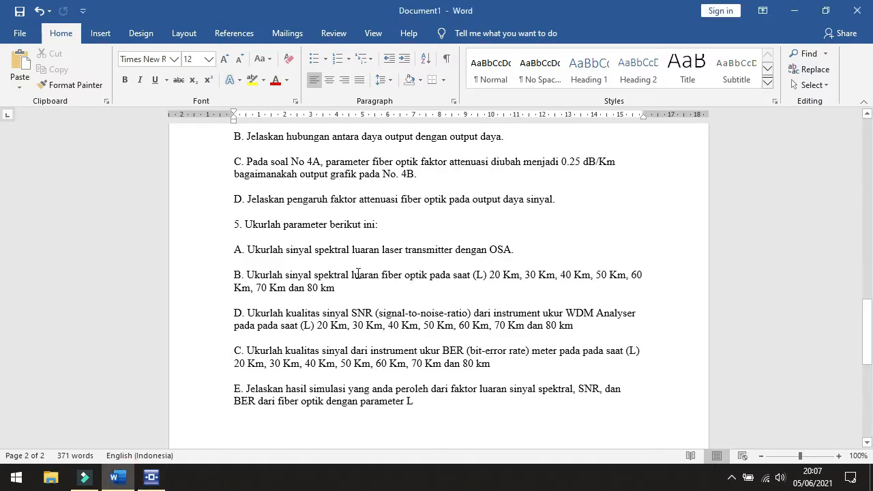
scroll(321, 281, "down", 1)
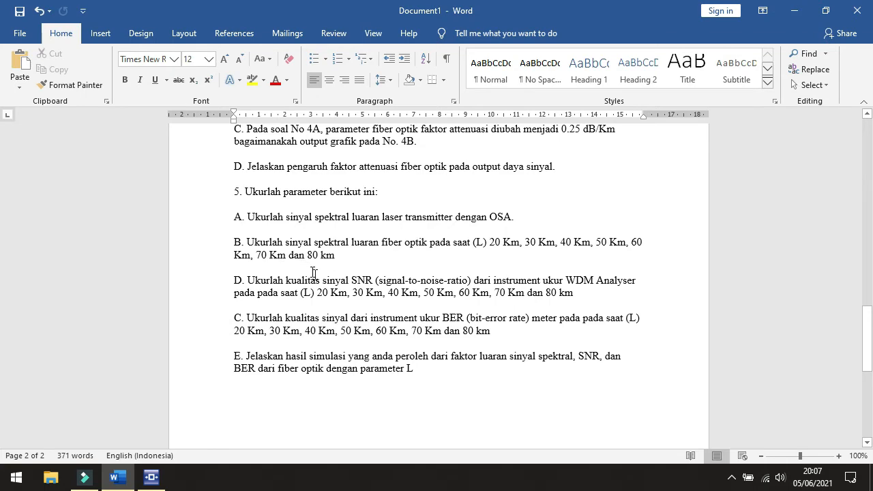
scroll(367, 271, "up", 3)
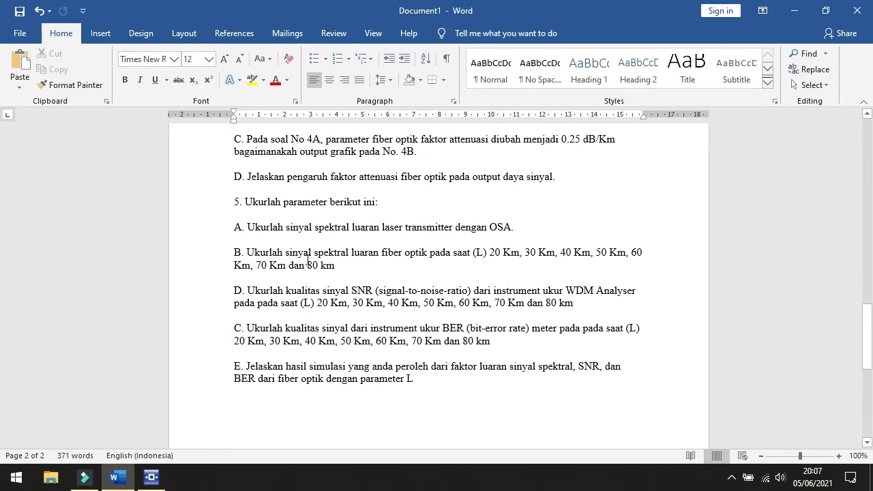
scroll(293, 266, "up", 8)
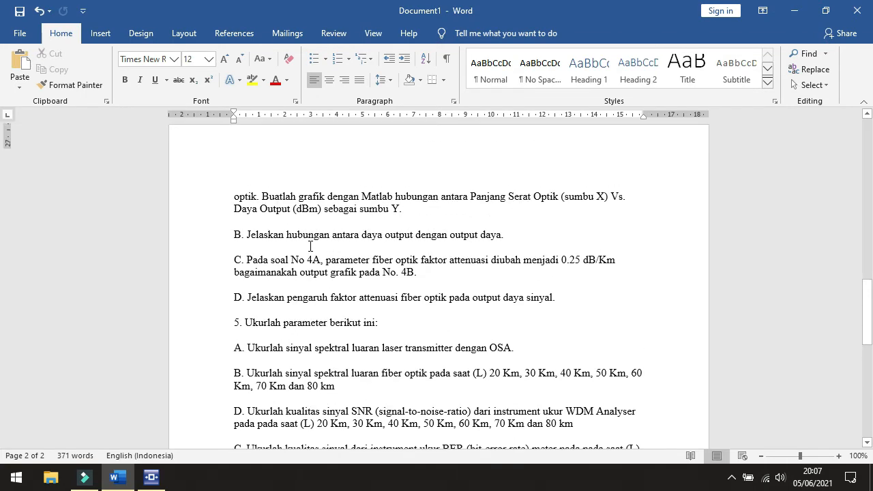
scroll(298, 278, "up", 1)
left_click(266, 269)
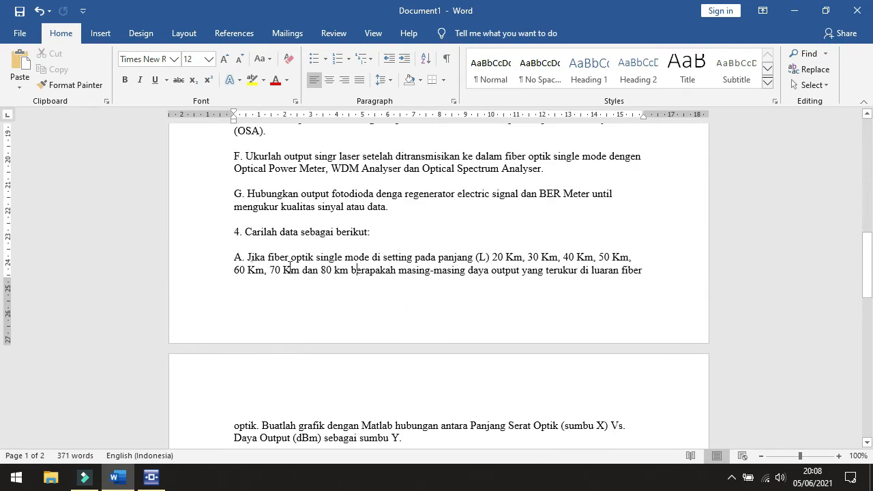
left_click_drag(247, 257, 351, 271)
scroll(356, 274, "down", 10)
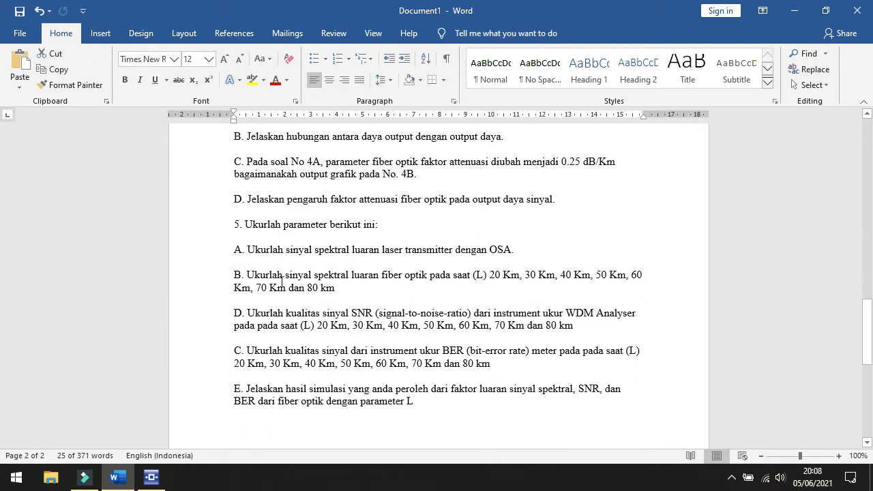
scroll(307, 300, "down", 1)
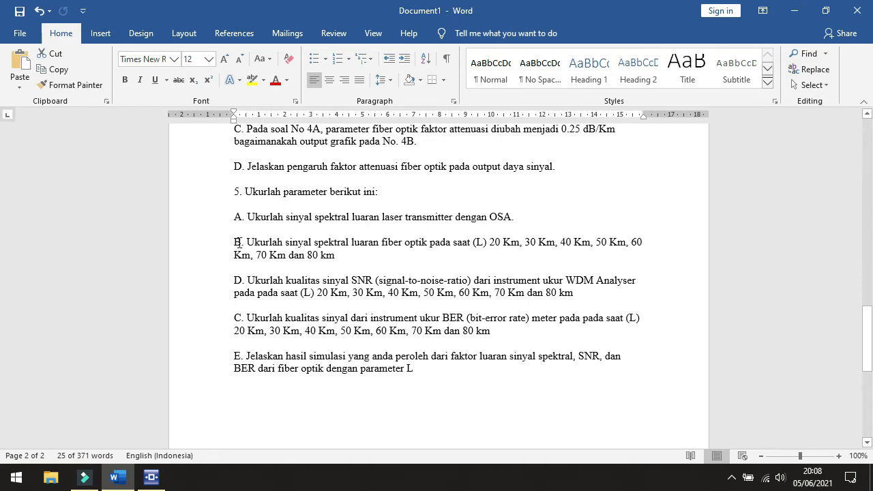
- Return to OptiSystem and examine the fiber output spectrum on Optical Spectrum Analyzer_1 for question 5B, keeping its display clear of the receiver side
left_click(151, 477)
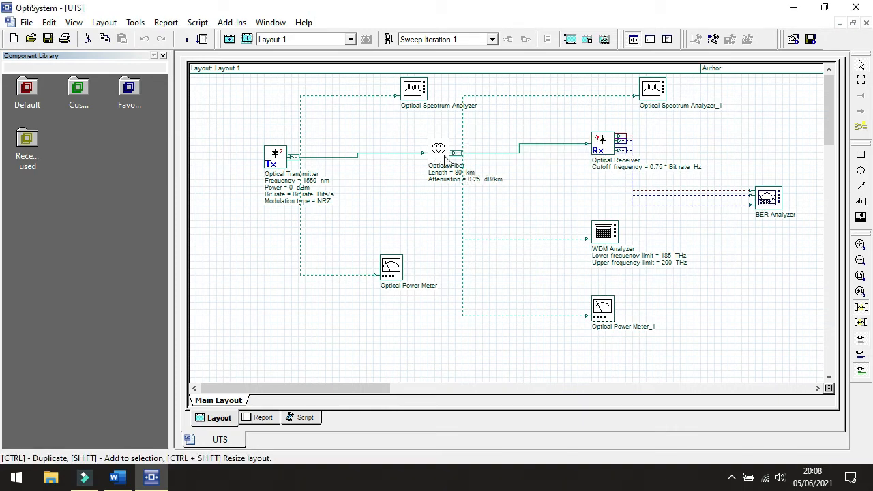
double_click(653, 94)
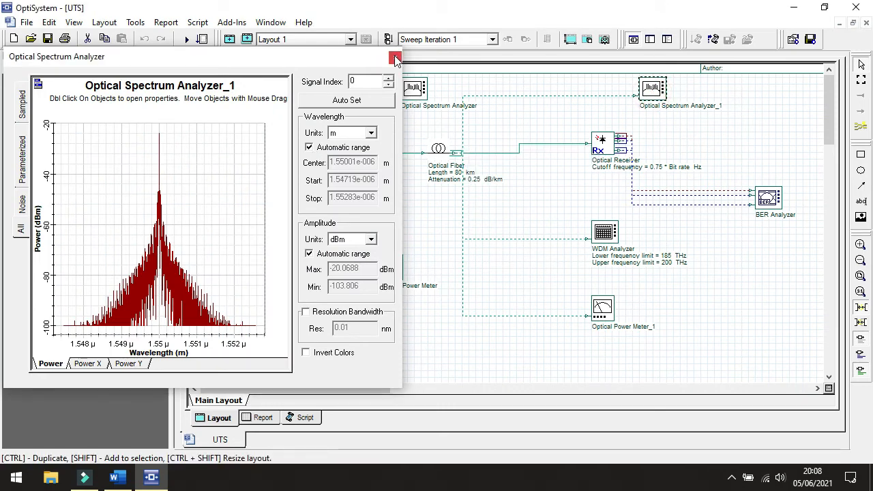
left_click(118, 478)
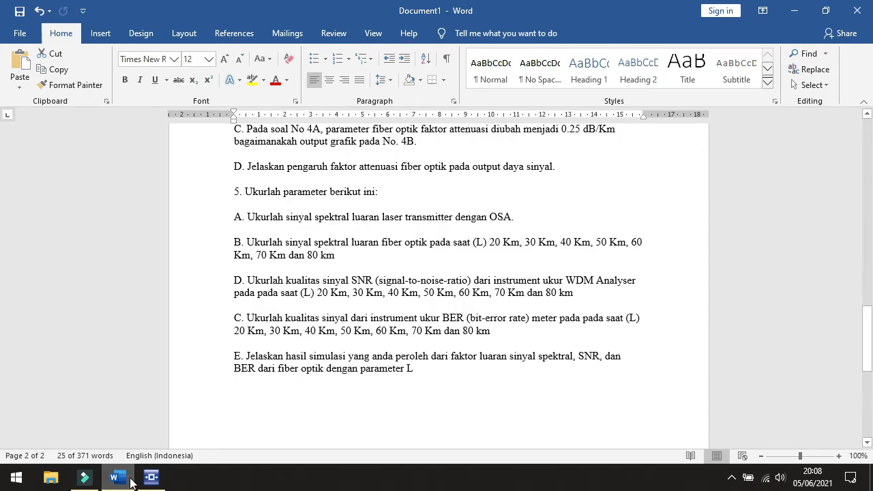
left_click(131, 479)
left_click_drag(173, 55, 169, 21)
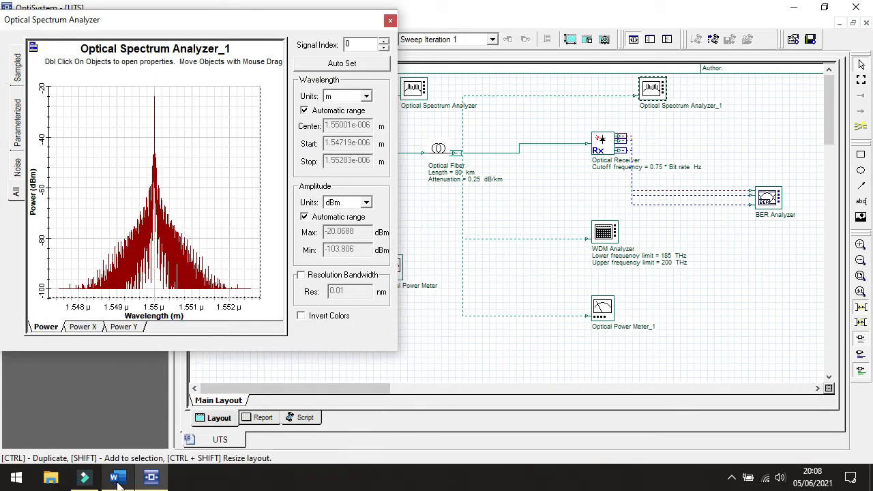
- Examine the signal power, noise power and OSNR in the WDM Analyzer's analysis results, moving its display clear of the layout
double_click(613, 238)
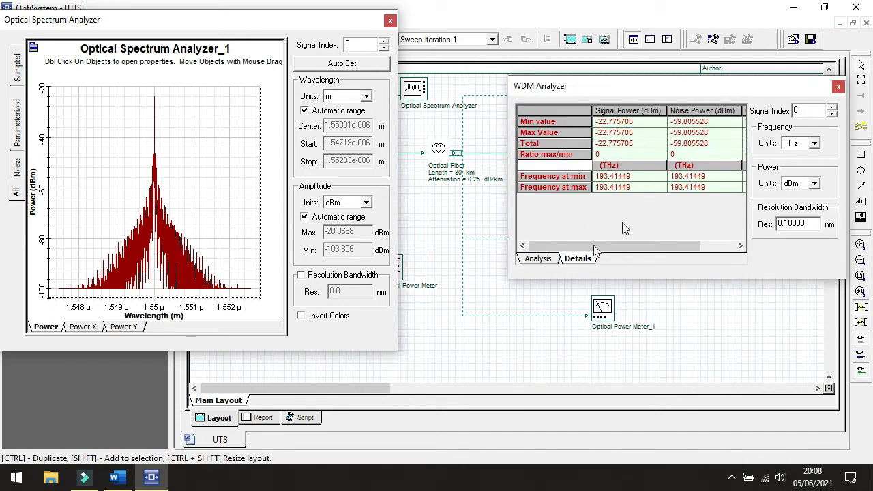
left_click(533, 259)
left_click_drag(580, 244, 610, 245)
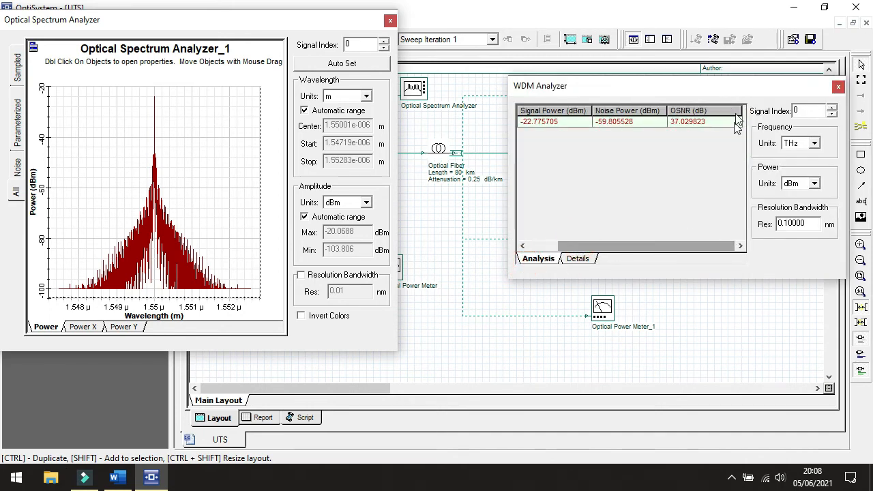
left_click_drag(679, 89, 779, 18)
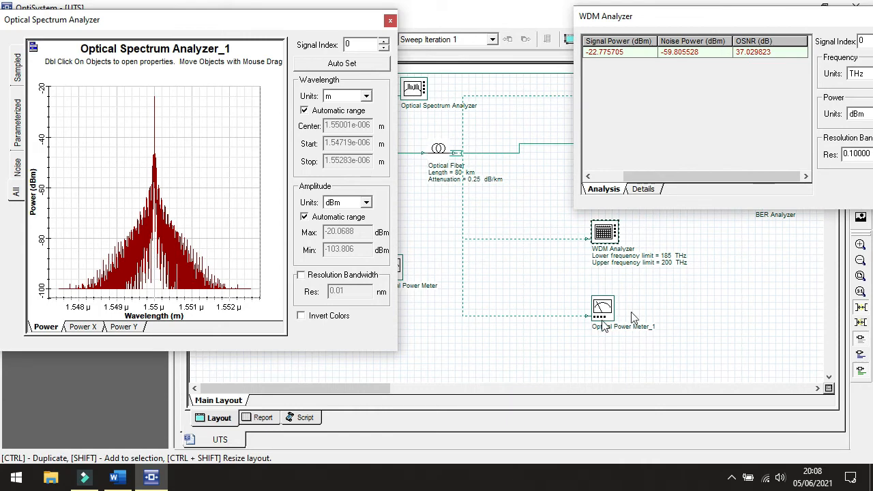
double_click(777, 218)
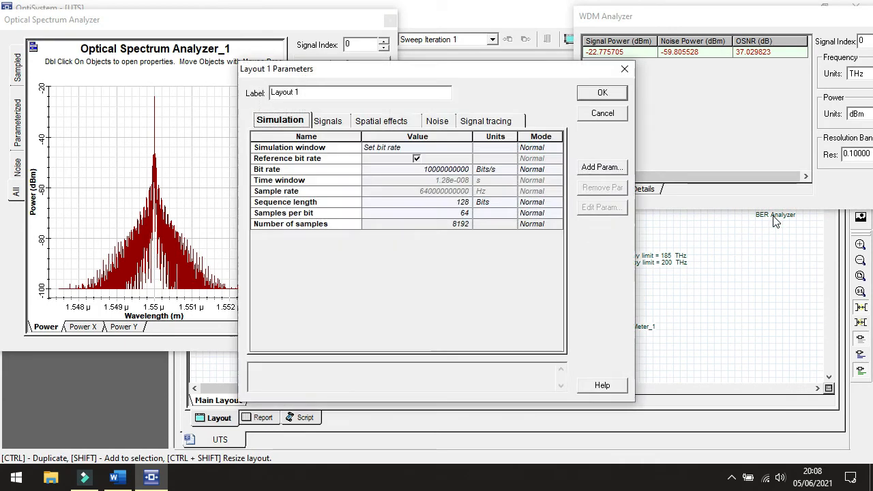
left_click_drag(436, 78, 489, 137)
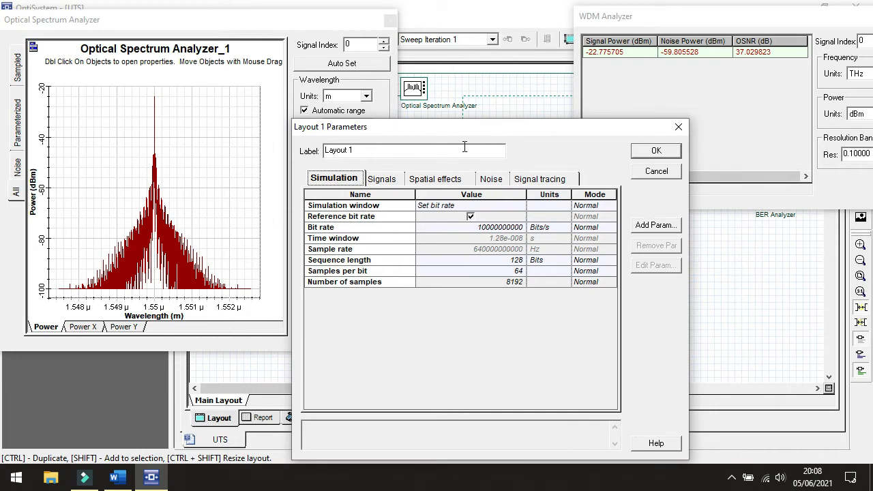
left_click(742, 261)
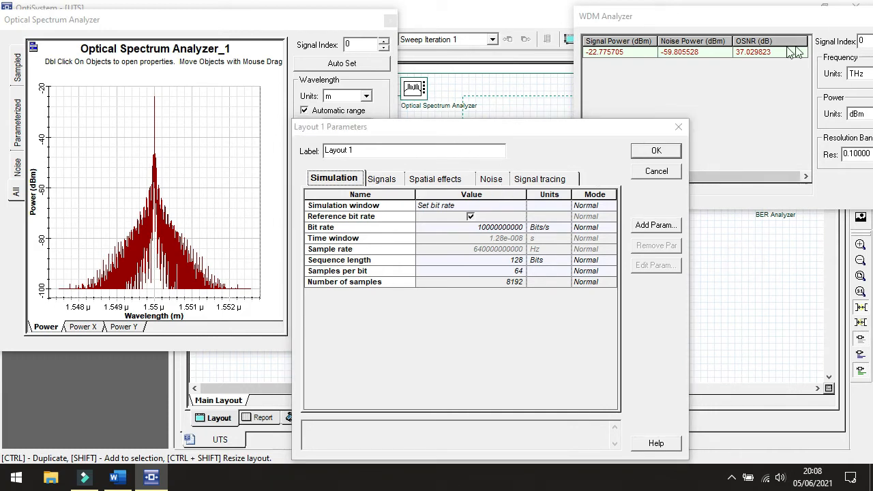
left_click(679, 131)
- Open the BER Analyzer's results in place of the WDM Analyzer's, shrinking and moving the display clear of the fiber link
left_click(727, 18)
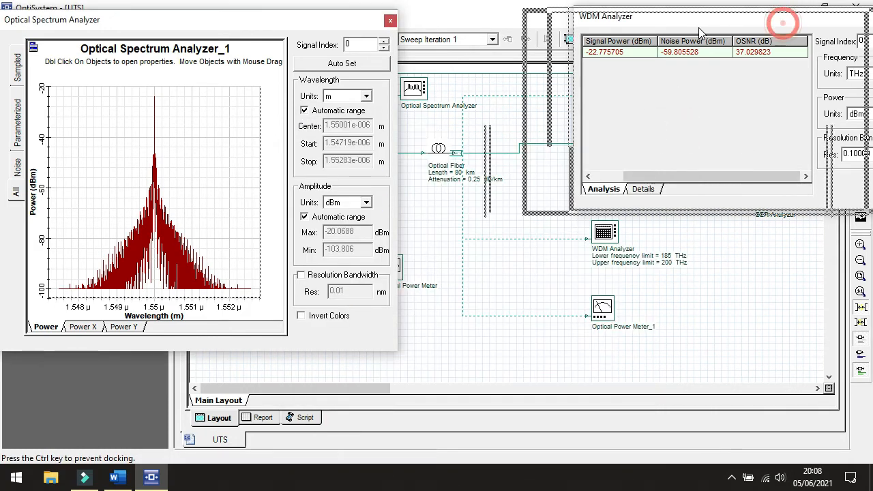
left_click(816, 25)
double_click(769, 197)
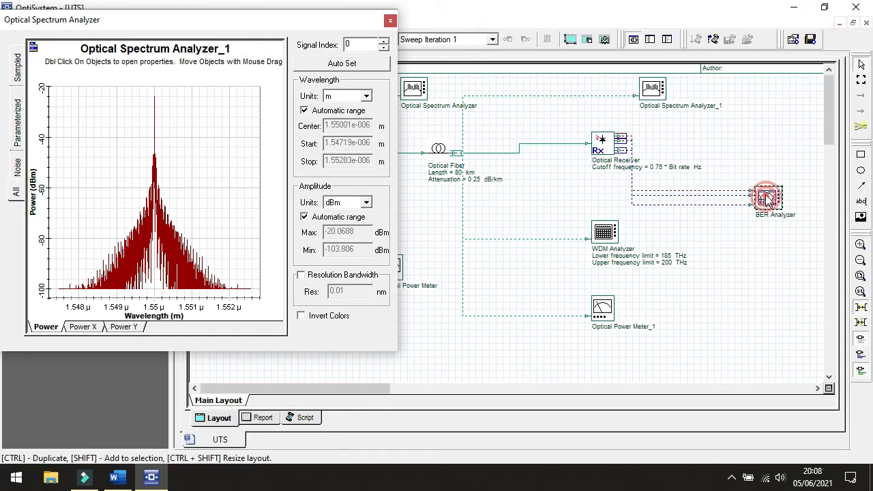
left_click_drag(628, 119, 657, 136)
left_click_drag(580, 54, 580, 49)
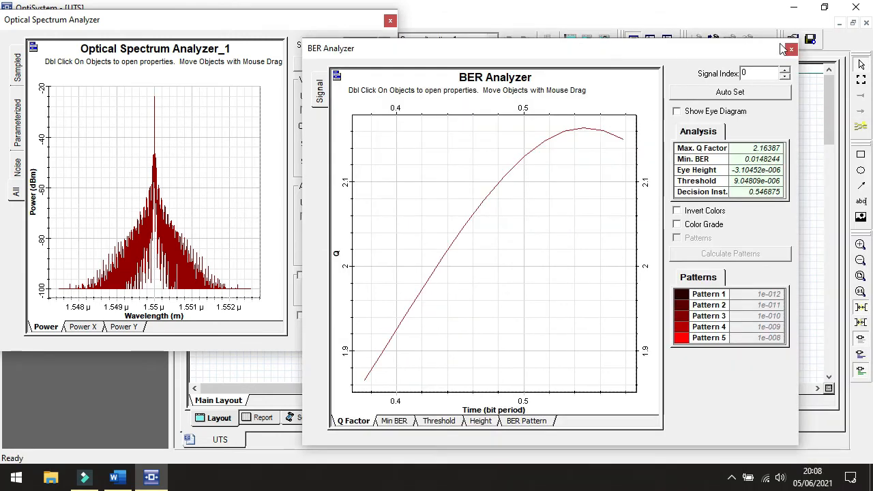
left_click_drag(797, 41, 593, 158)
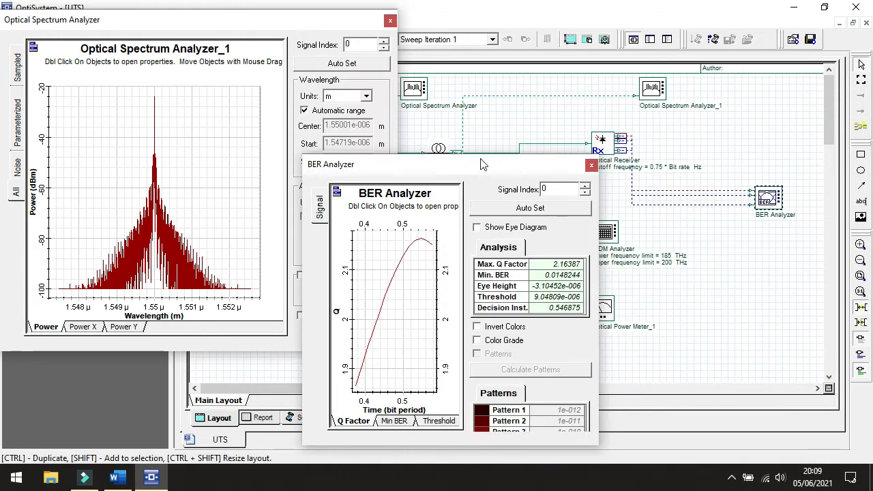
left_click_drag(493, 171, 688, 227)
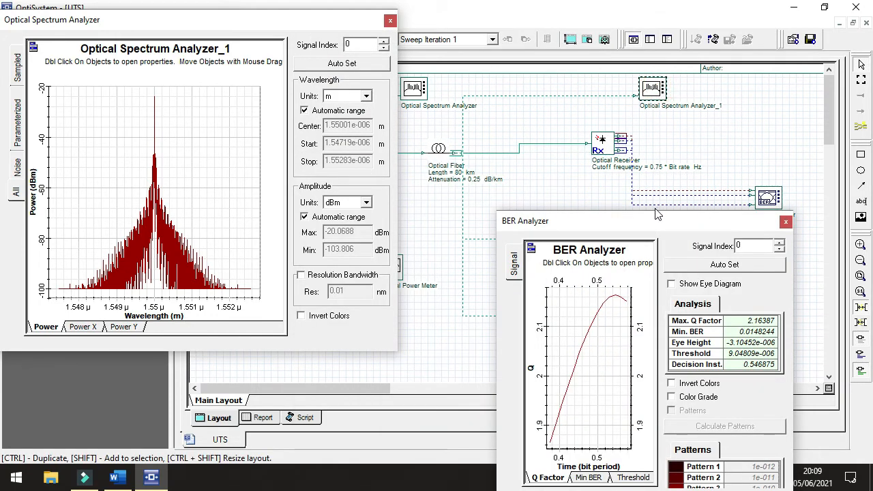
left_click_drag(649, 218, 636, 261)
- Reopen the WDM Analyzer's results and arrange the display directly above the BER Analyzer so both stay readable
double_click(604, 229)
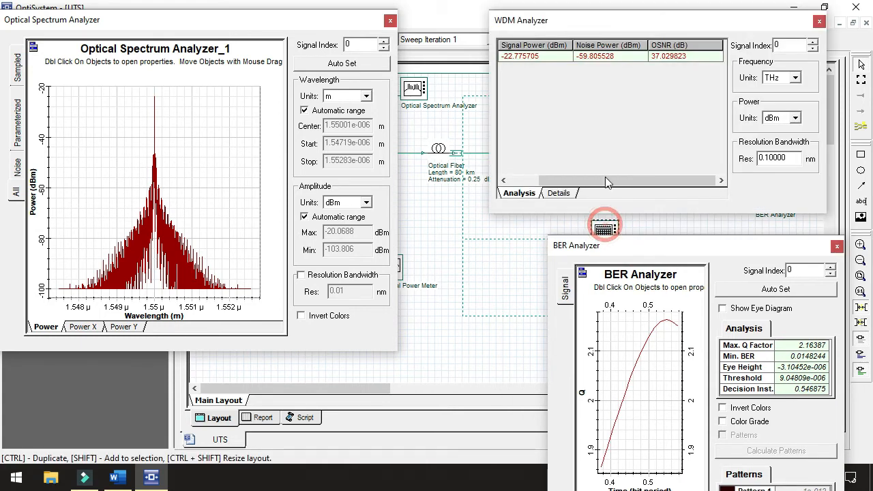
left_click_drag(631, 18, 652, 23)
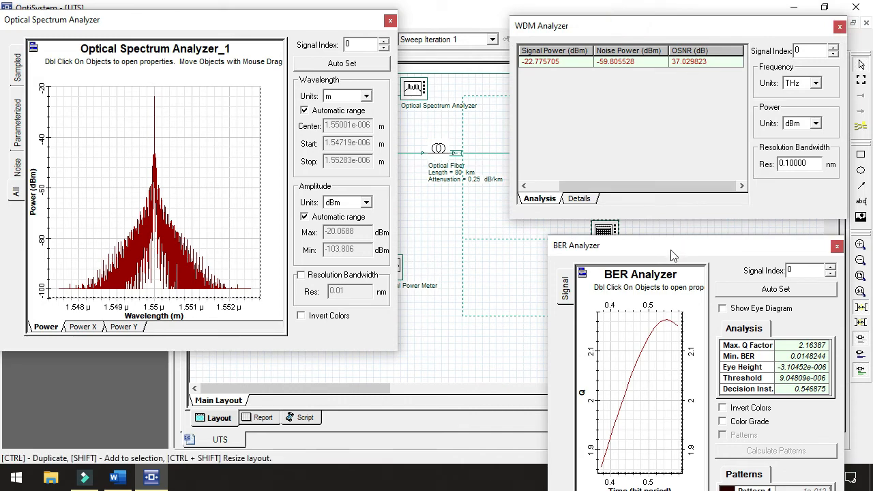
left_click_drag(671, 249, 671, 233)
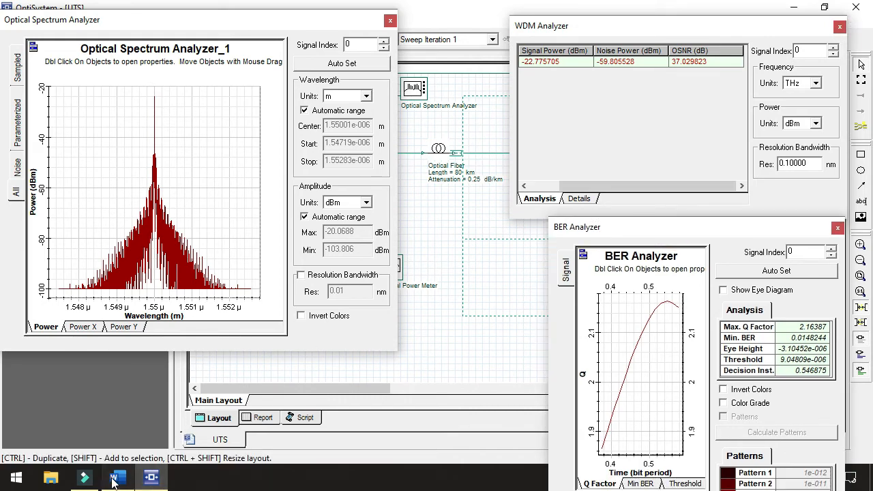
- Check the assignment in Word, return to OptiSystem and set the optical fiber's length to 70 km
left_click(119, 478)
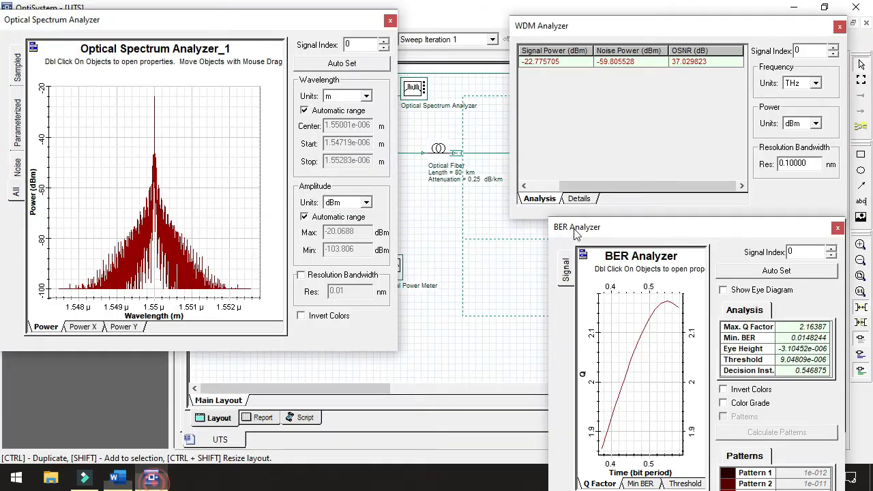
left_click(151, 478)
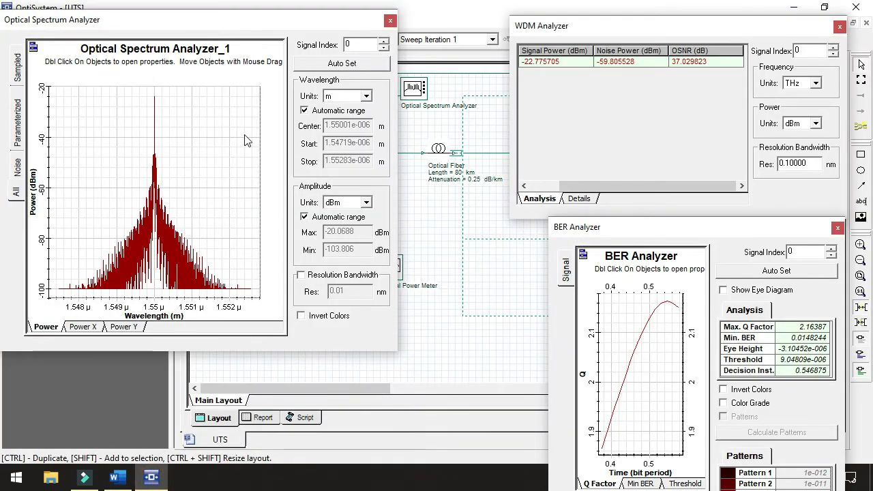
double_click(441, 156)
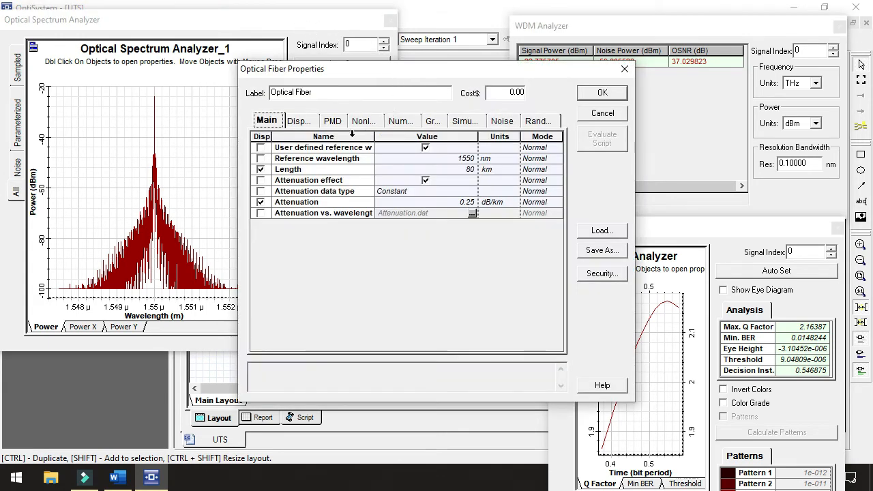
left_click(468, 169)
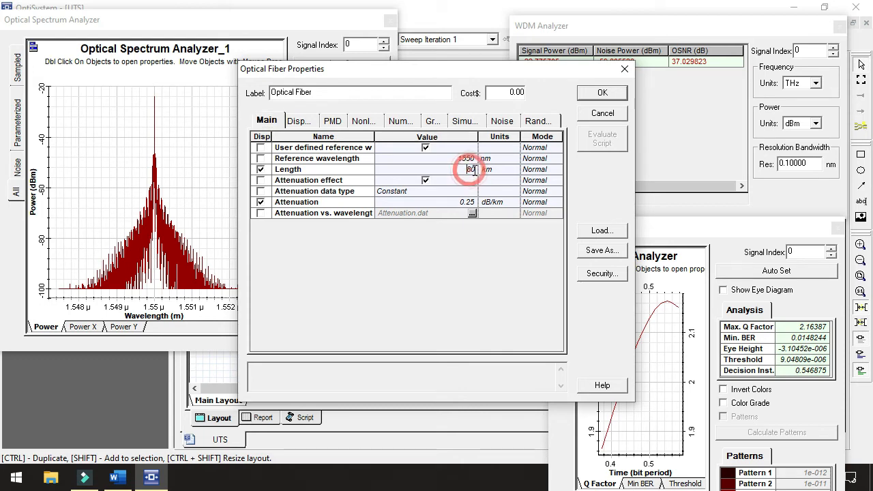
left_click(471, 169)
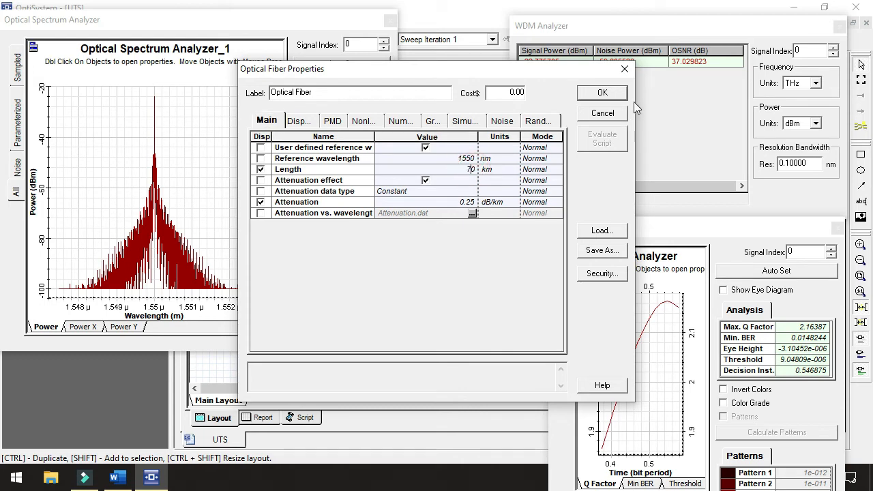
left_click(614, 93)
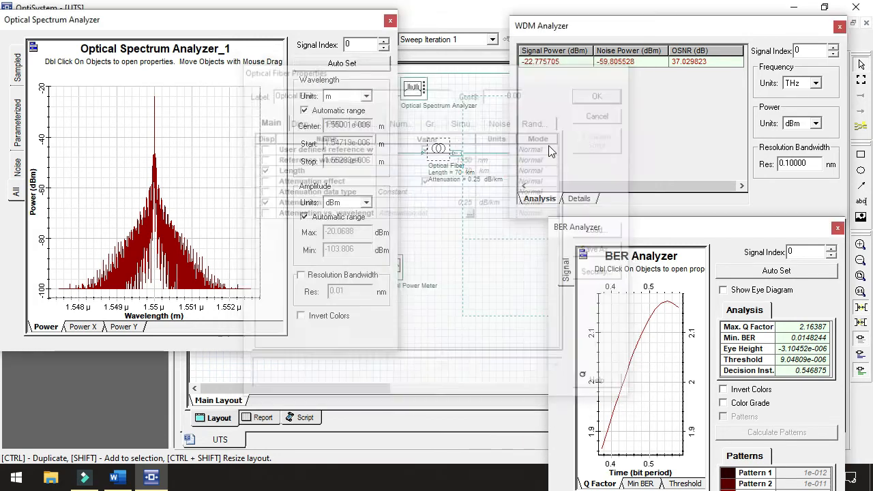
- Move the Optical Spectrum Analyzer_1 display off the toolbar and recalculate the whole project for the 70 km fiber
left_click_drag(318, 20, 315, 77)
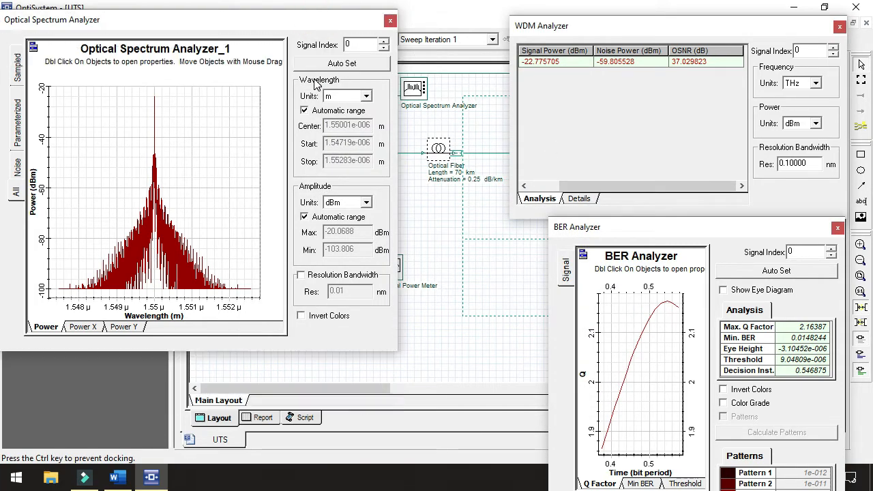
left_click(187, 39)
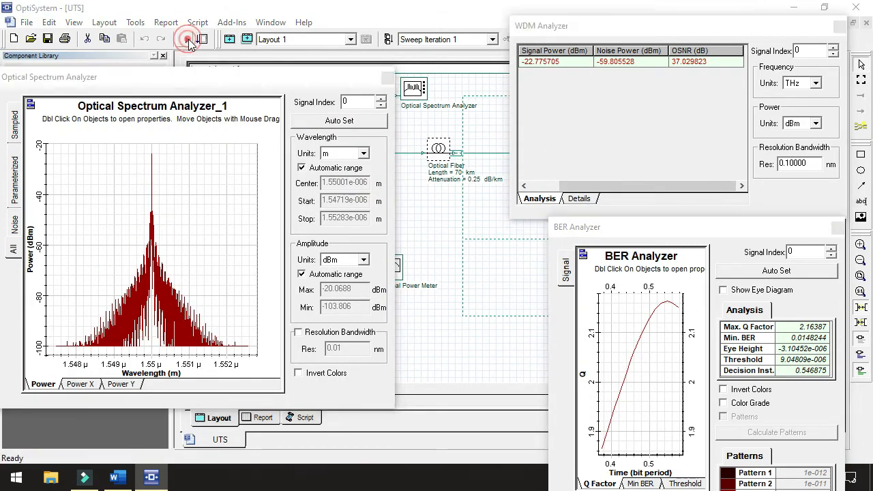
left_click(590, 98)
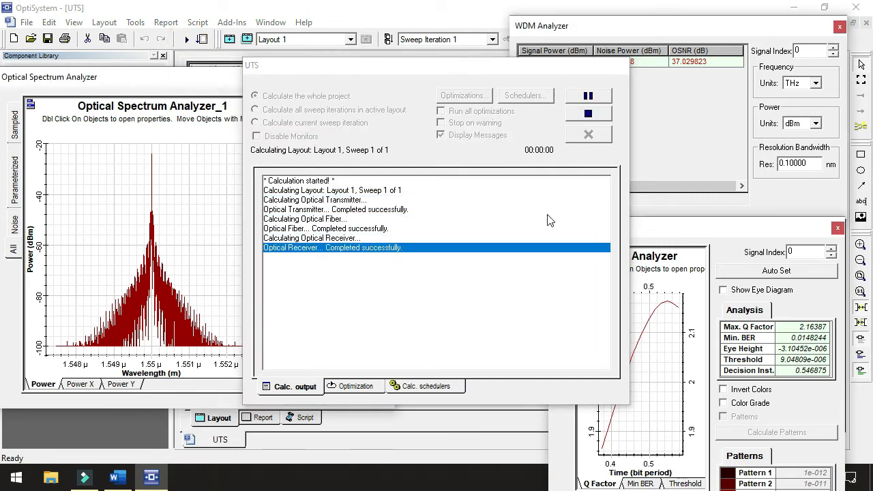
left_click(590, 136)
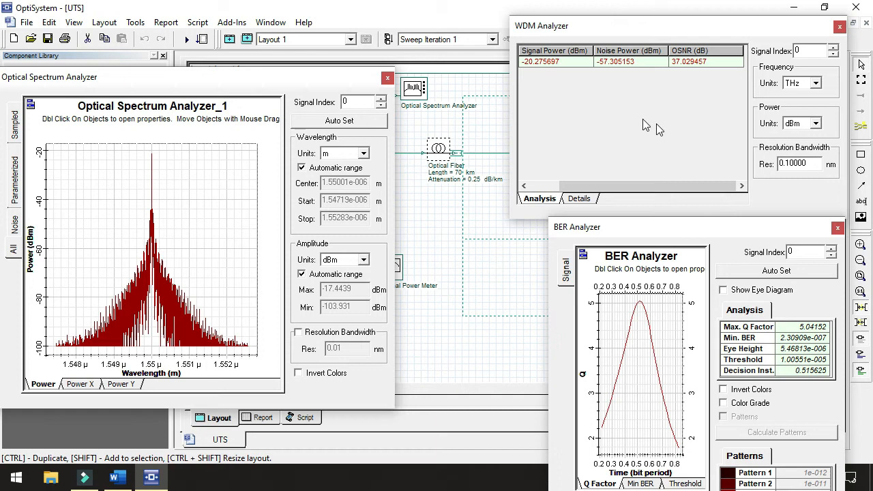
- Set the optical fiber's length to 60 km, leaving its attenuation as is
left_click(187, 40)
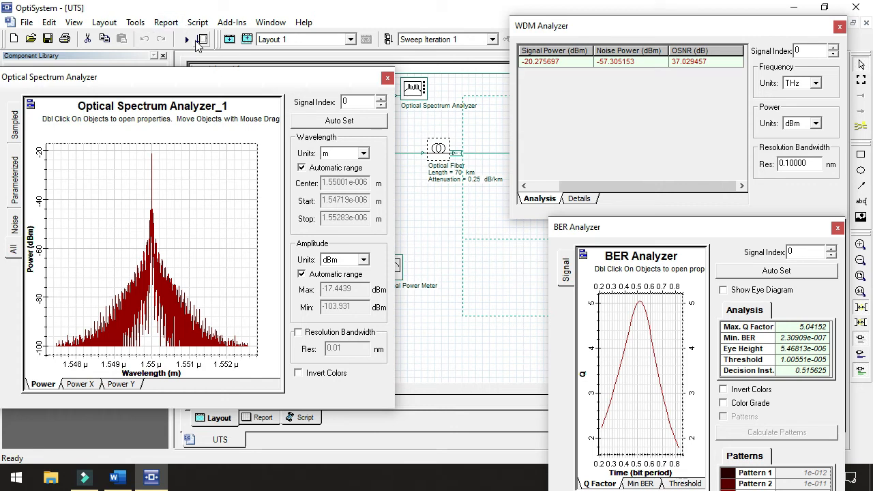
left_click(197, 42)
double_click(439, 147)
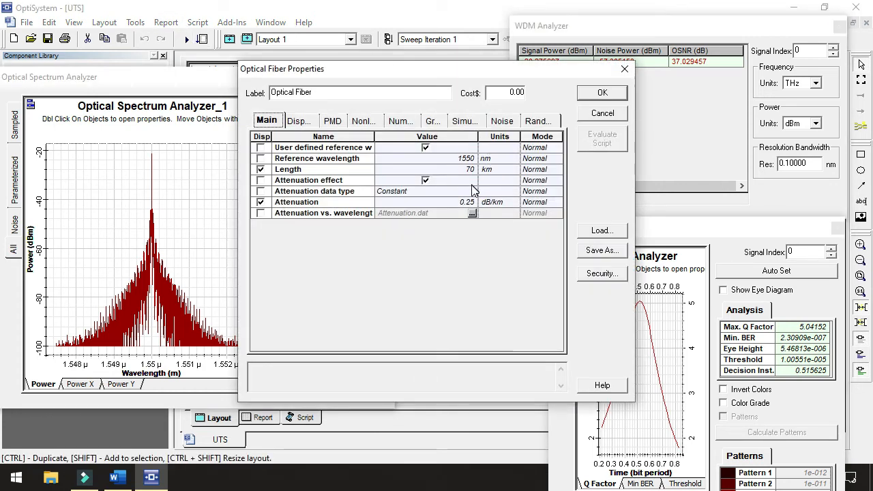
left_click(472, 168)
type("60")
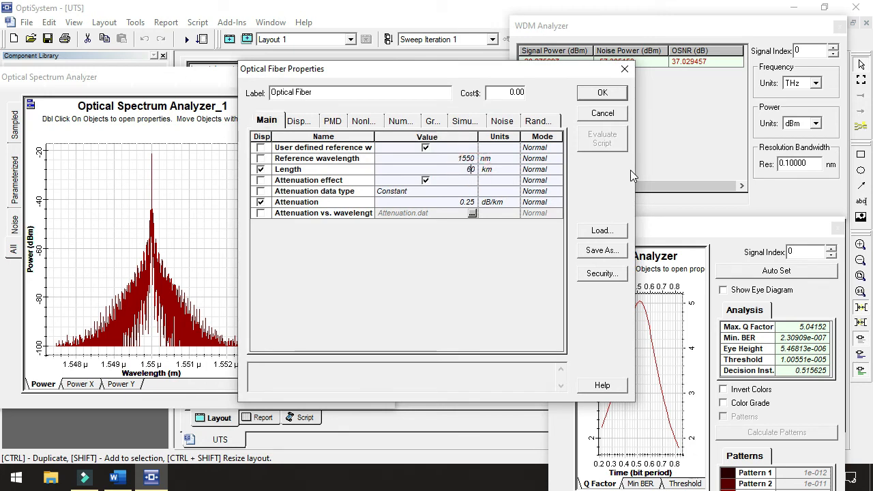
left_click(602, 93)
left_click(594, 98)
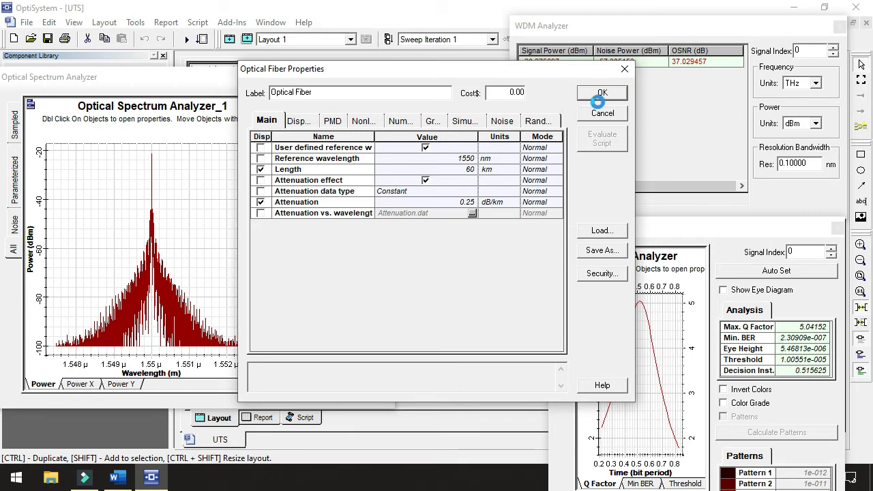
- Recalculate the whole project for the 60 km fiber and review the updated spectrum, OSNR and BER results
left_click(186, 39)
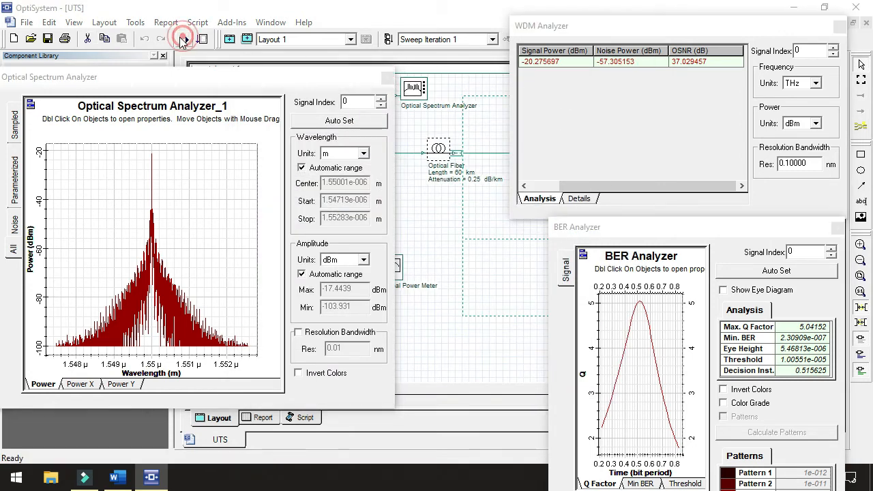
left_click(589, 96)
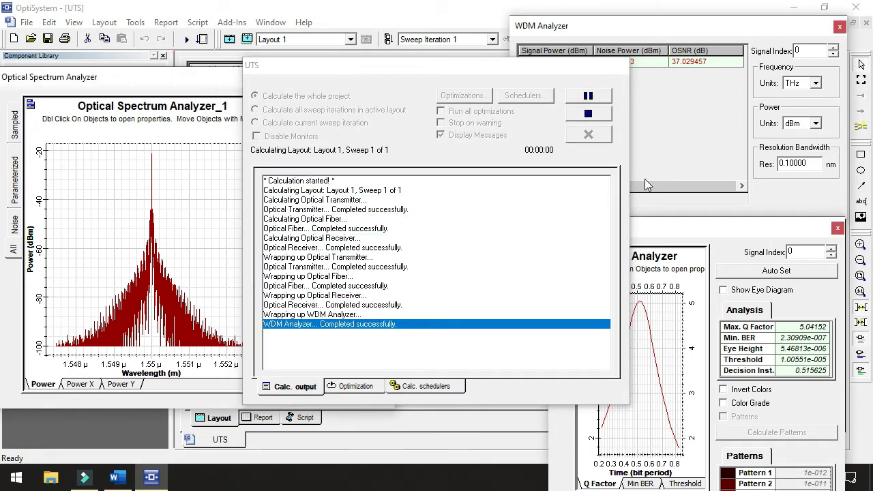
left_click(588, 136)
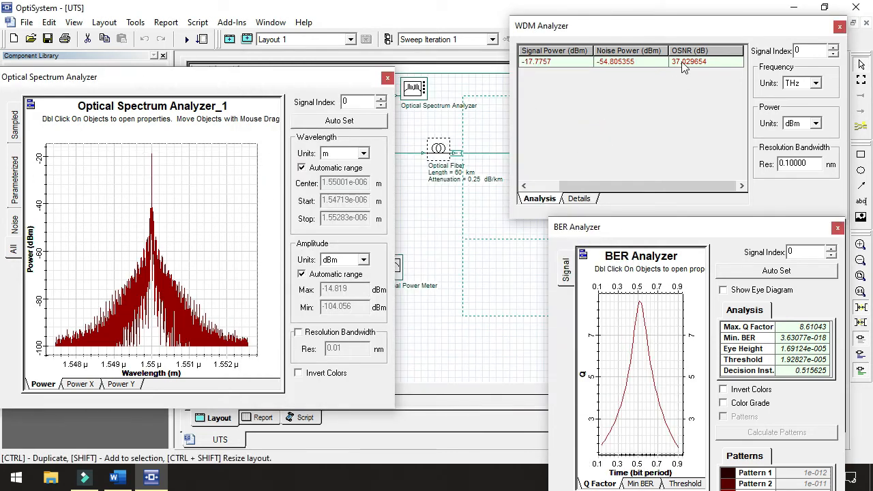
left_click(614, 88)
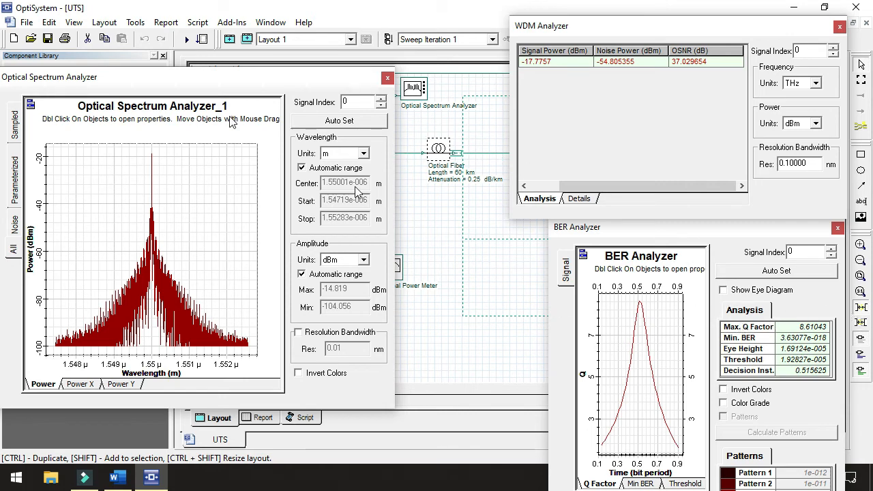
- Set the optical fiber's length to 50 km and recalculate the whole project
double_click(440, 150)
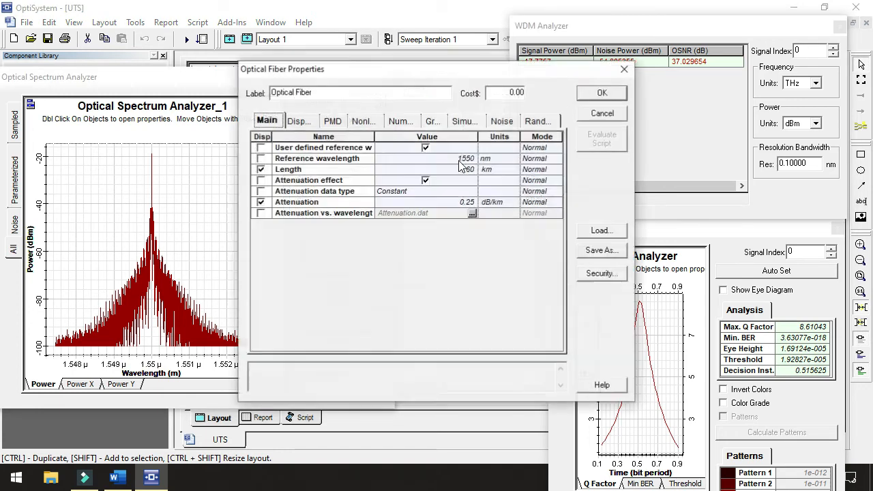
double_click(470, 169)
type("50")
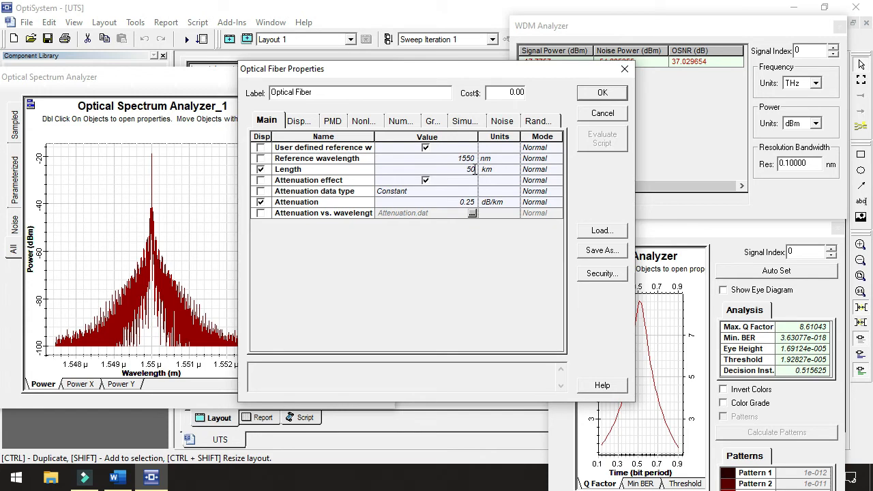
left_click(603, 90)
left_click(189, 39)
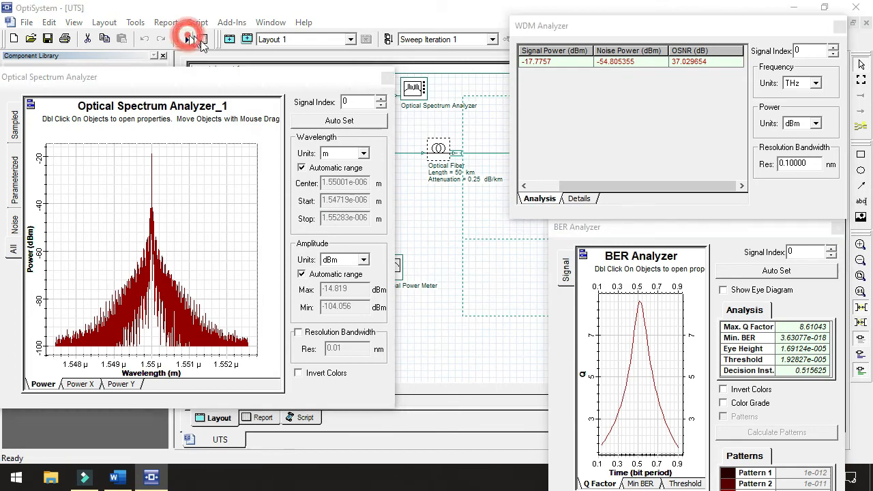
left_click(586, 96)
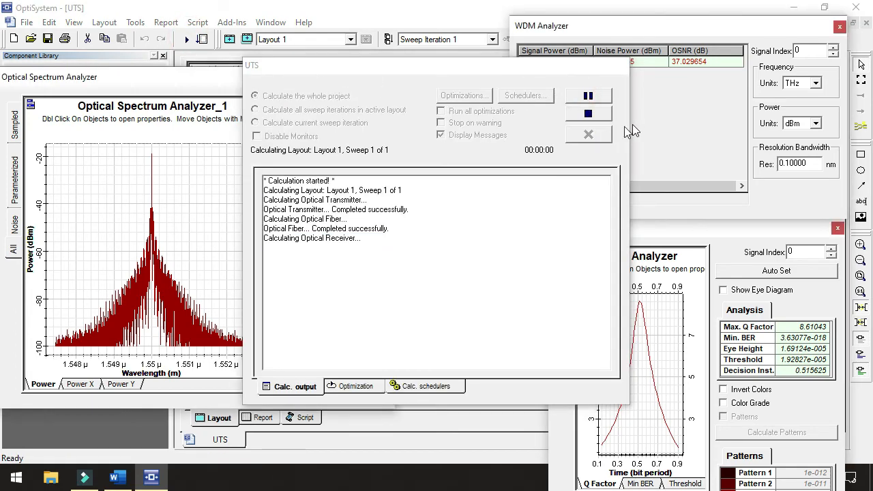
left_click(591, 135)
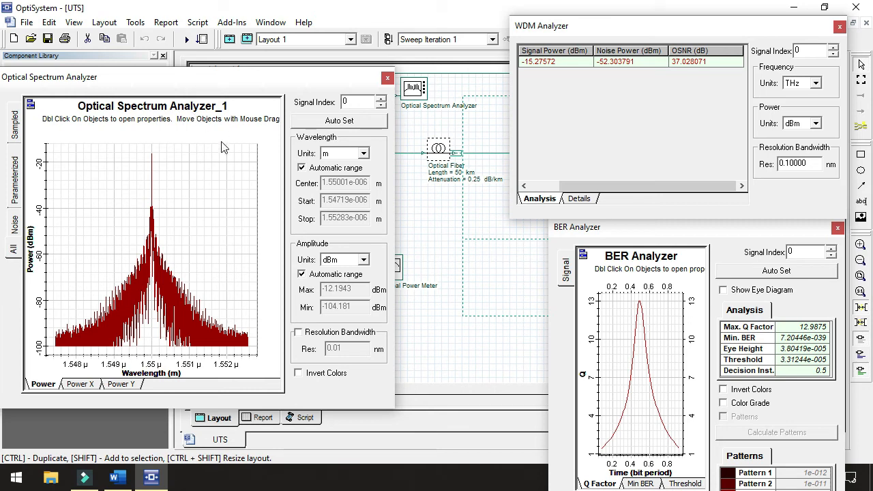
- Set the optical fiber's length to 40 km and recalculate the whole project
left_click(201, 39)
left_click(576, 133)
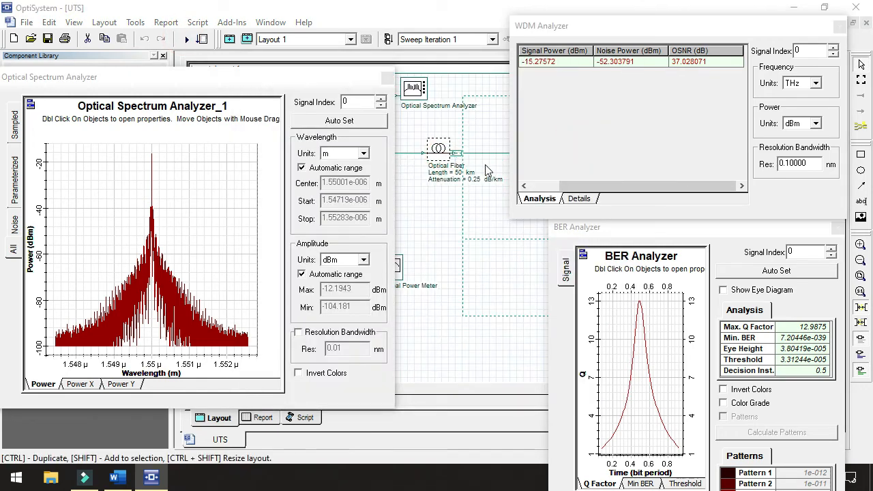
left_click(470, 171)
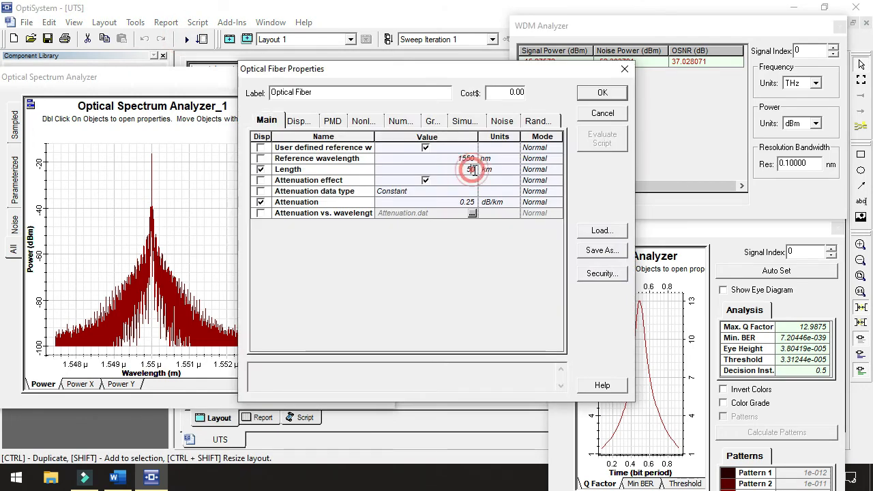
left_click(607, 91)
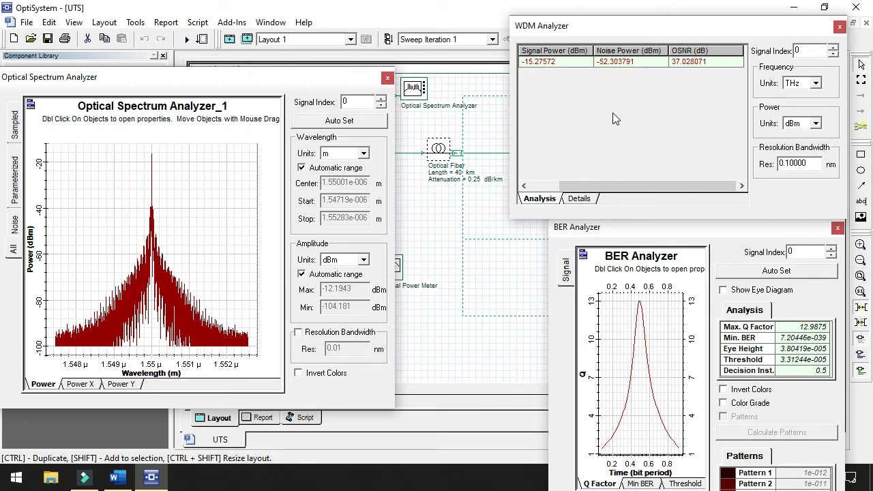
left_click(186, 39)
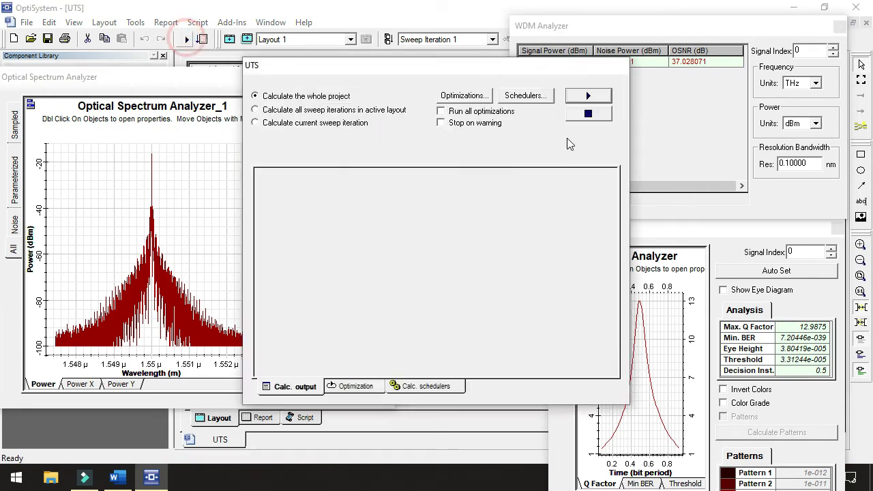
left_click(582, 99)
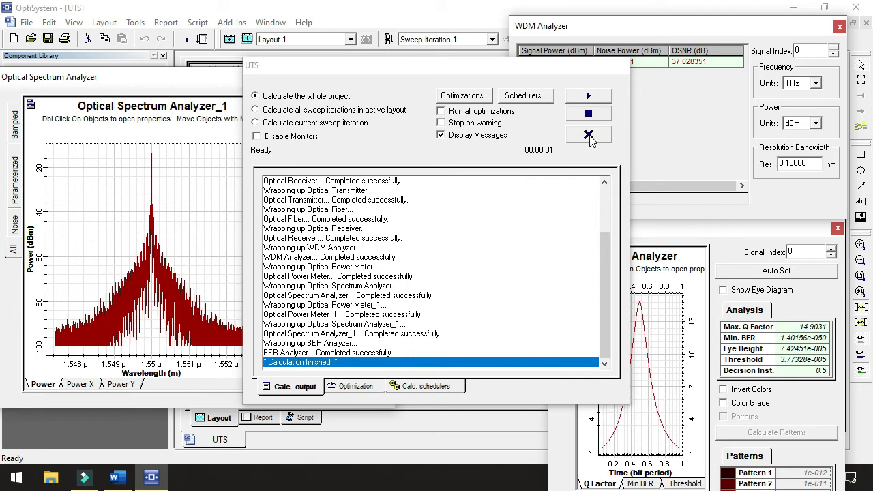
left_click(589, 136)
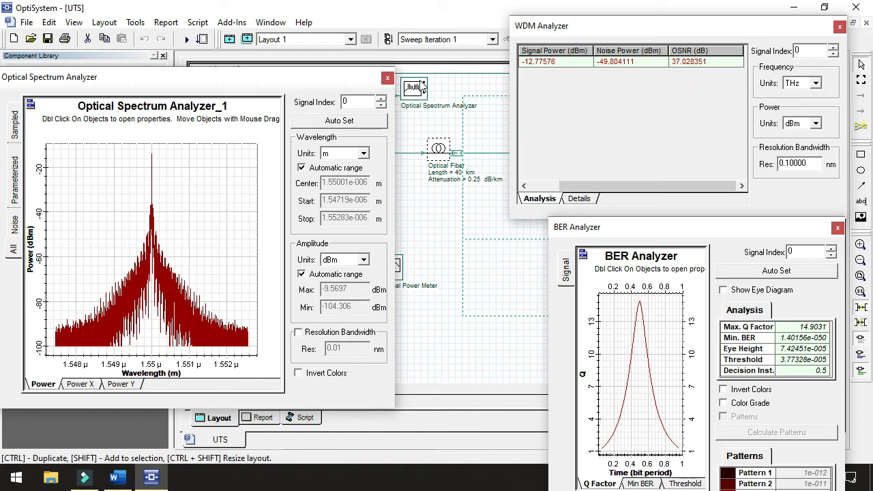
- Set the optical fiber's length to 30 km and recalculate the whole project
left_click(440, 148)
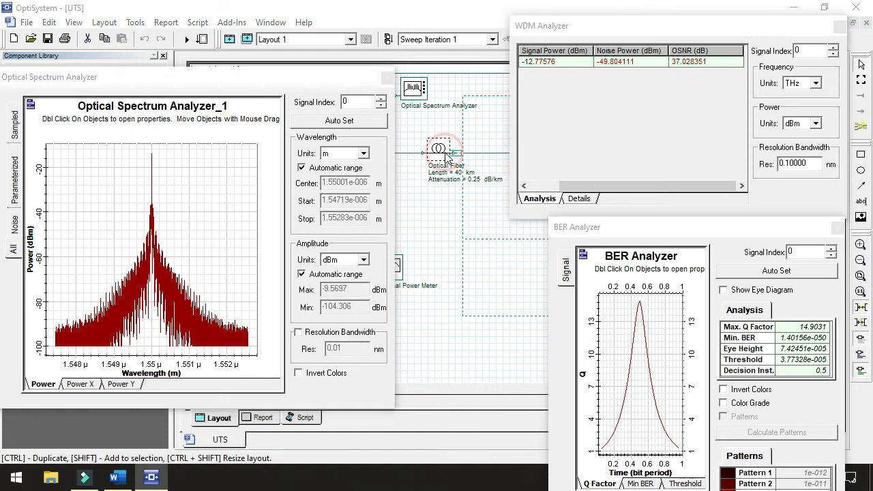
double_click(494, 191)
left_click(470, 170)
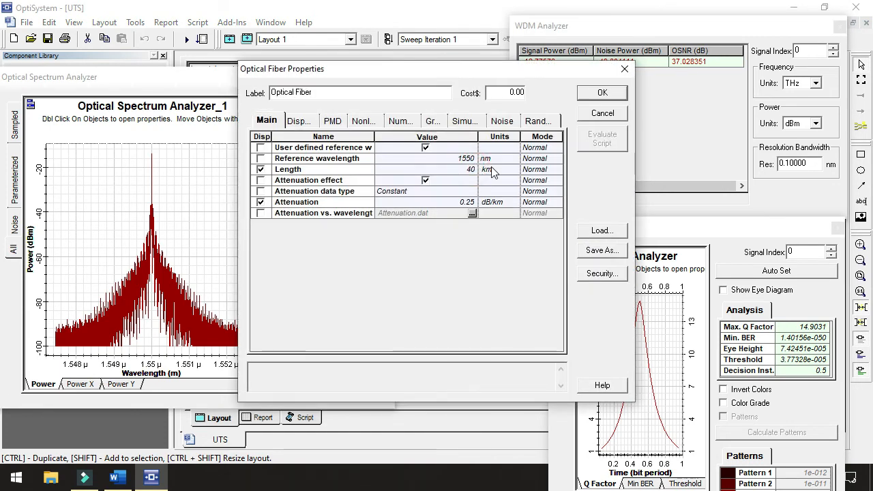
left_click(603, 92)
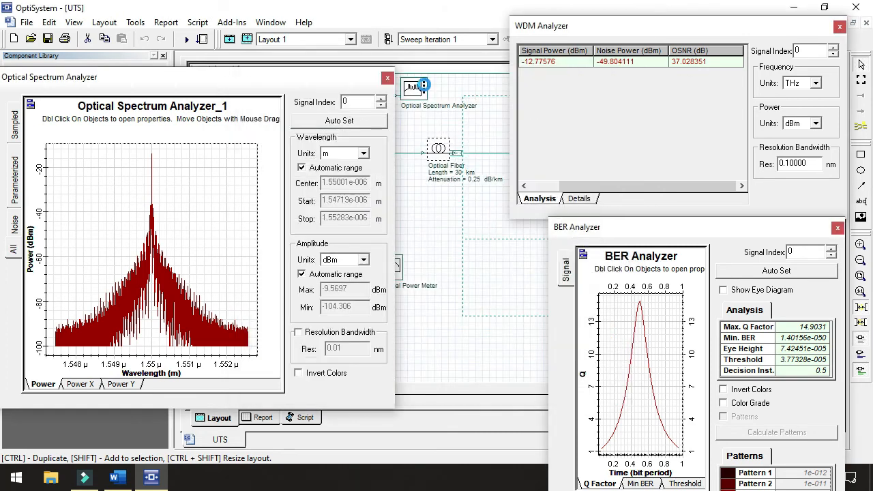
left_click(186, 39)
left_click(585, 97)
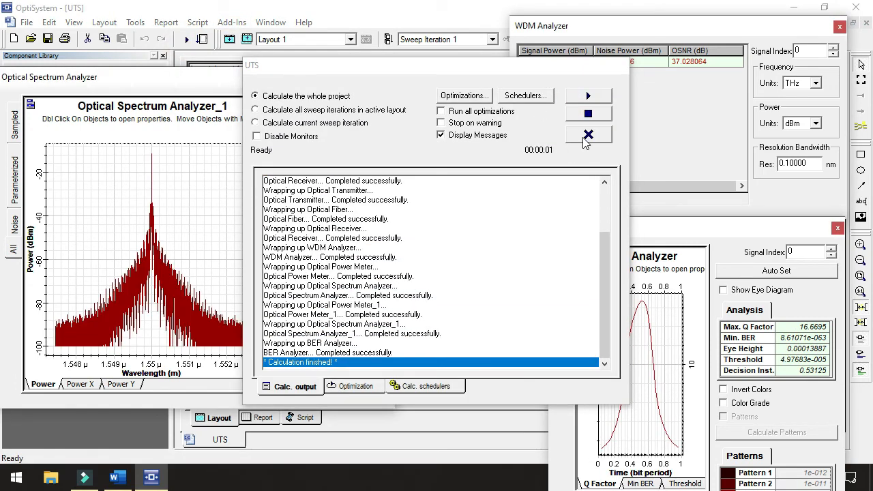
left_click(587, 135)
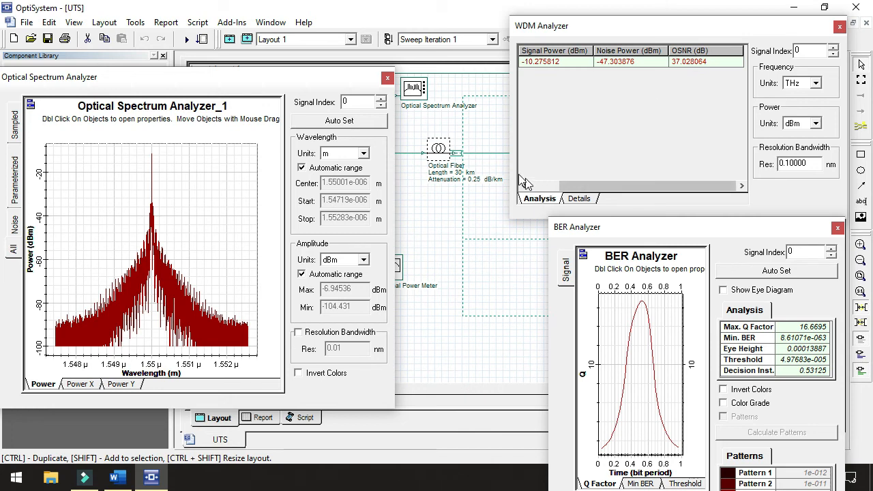
- Set the optical fiber's length to 20 km, keeping it displayed in the layout, and recalculate the whole project
double_click(438, 150)
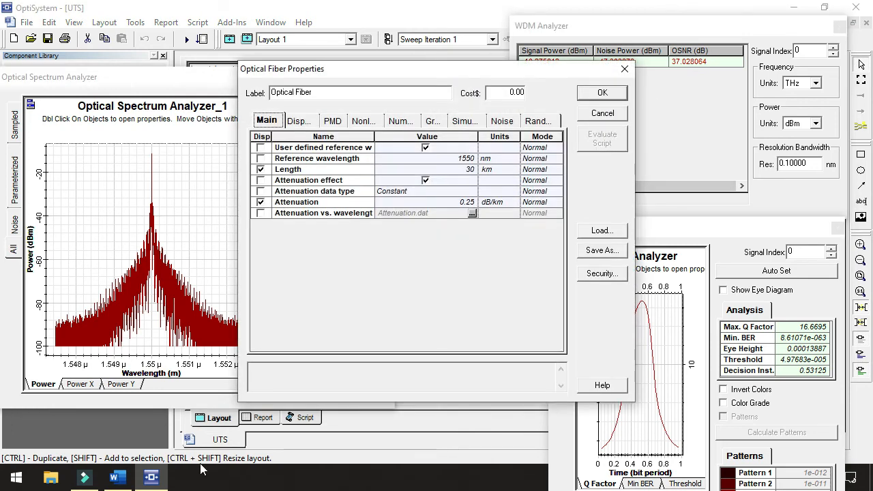
left_click(469, 169)
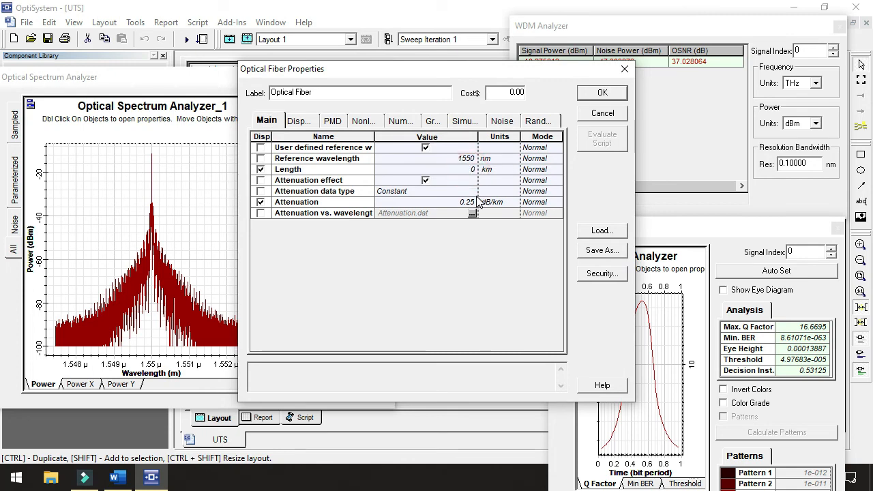
type("2")
left_click(259, 169)
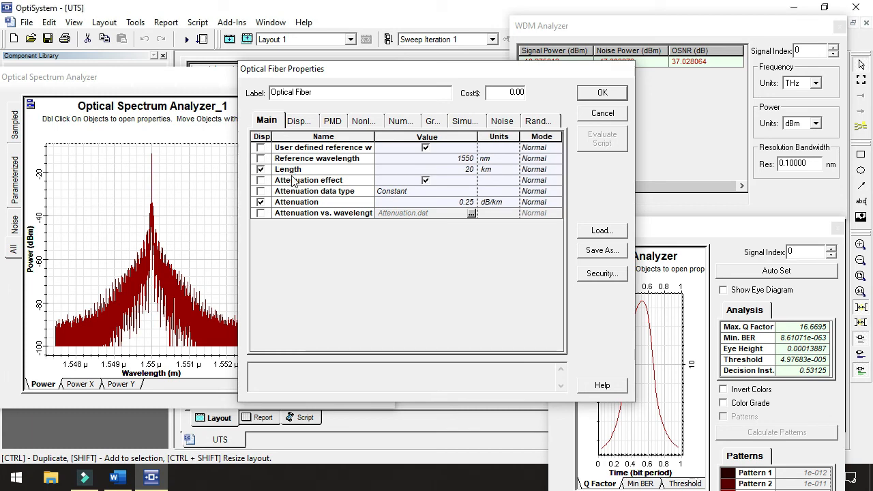
key("Return")
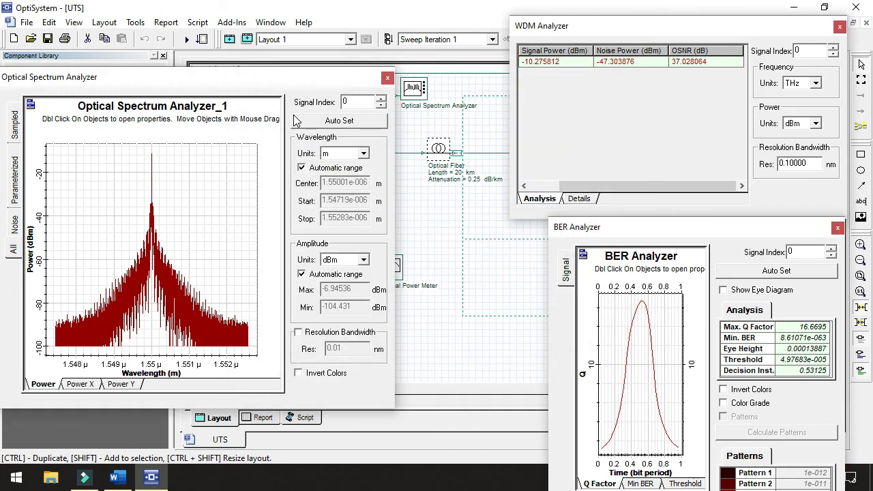
left_click(186, 39)
left_click(588, 95)
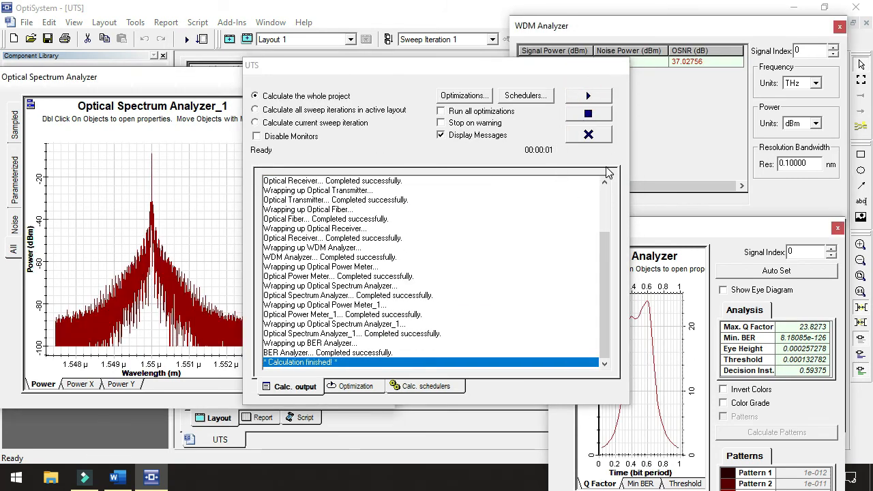
left_click(588, 134)
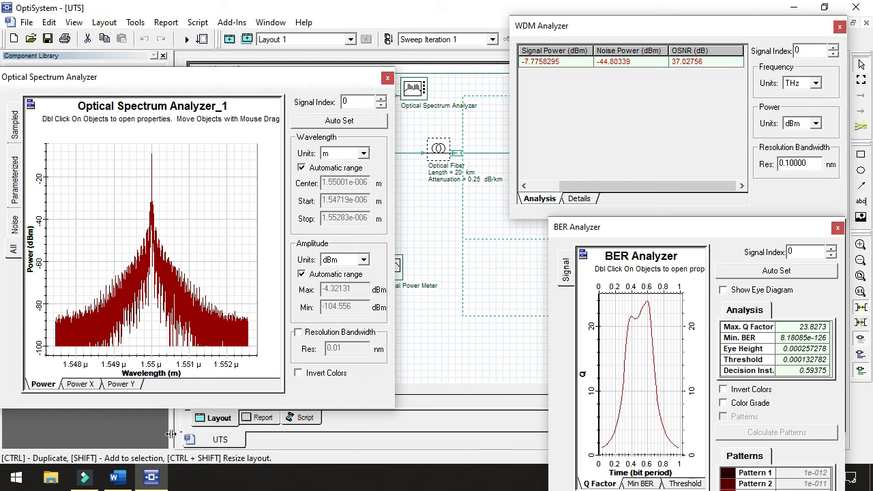
- Switch to the Word assignment and review question 5E on spectrum, SNR and BER versus fiber length, checking back against the OptiSystem results
left_click(114, 477)
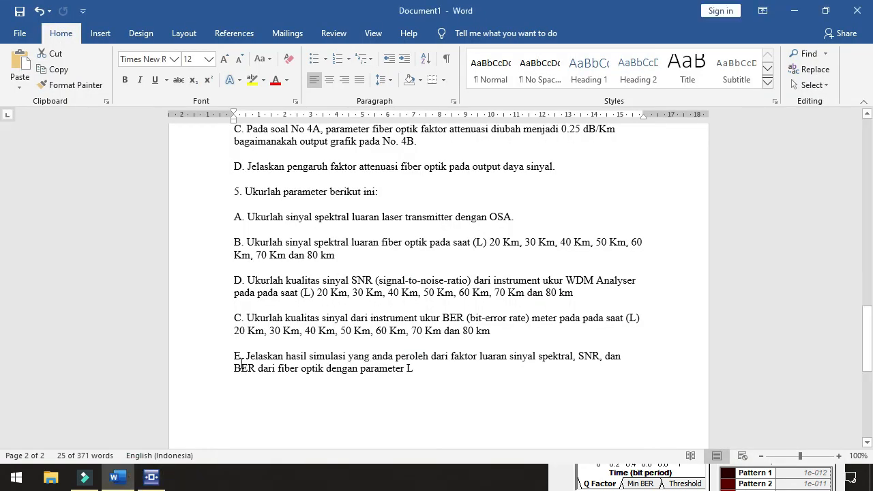
left_click(483, 396)
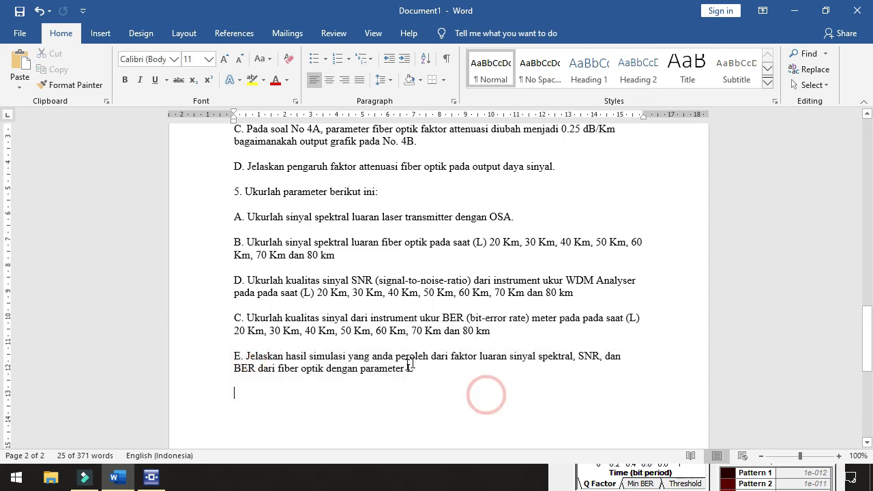
left_click(164, 475)
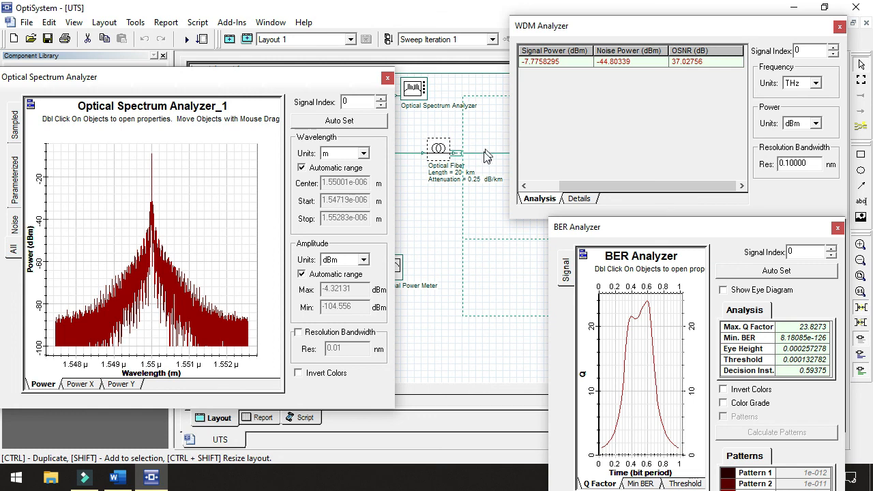
left_click(114, 477)
scroll(495, 279, "down", 2)
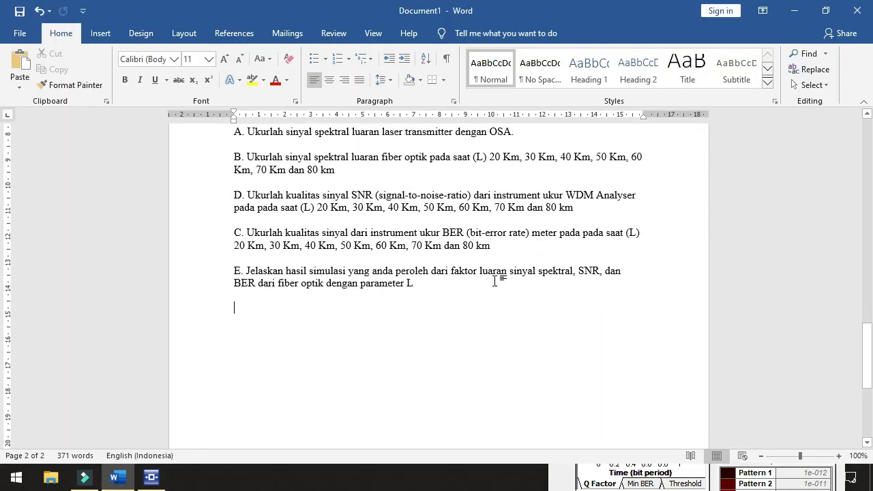